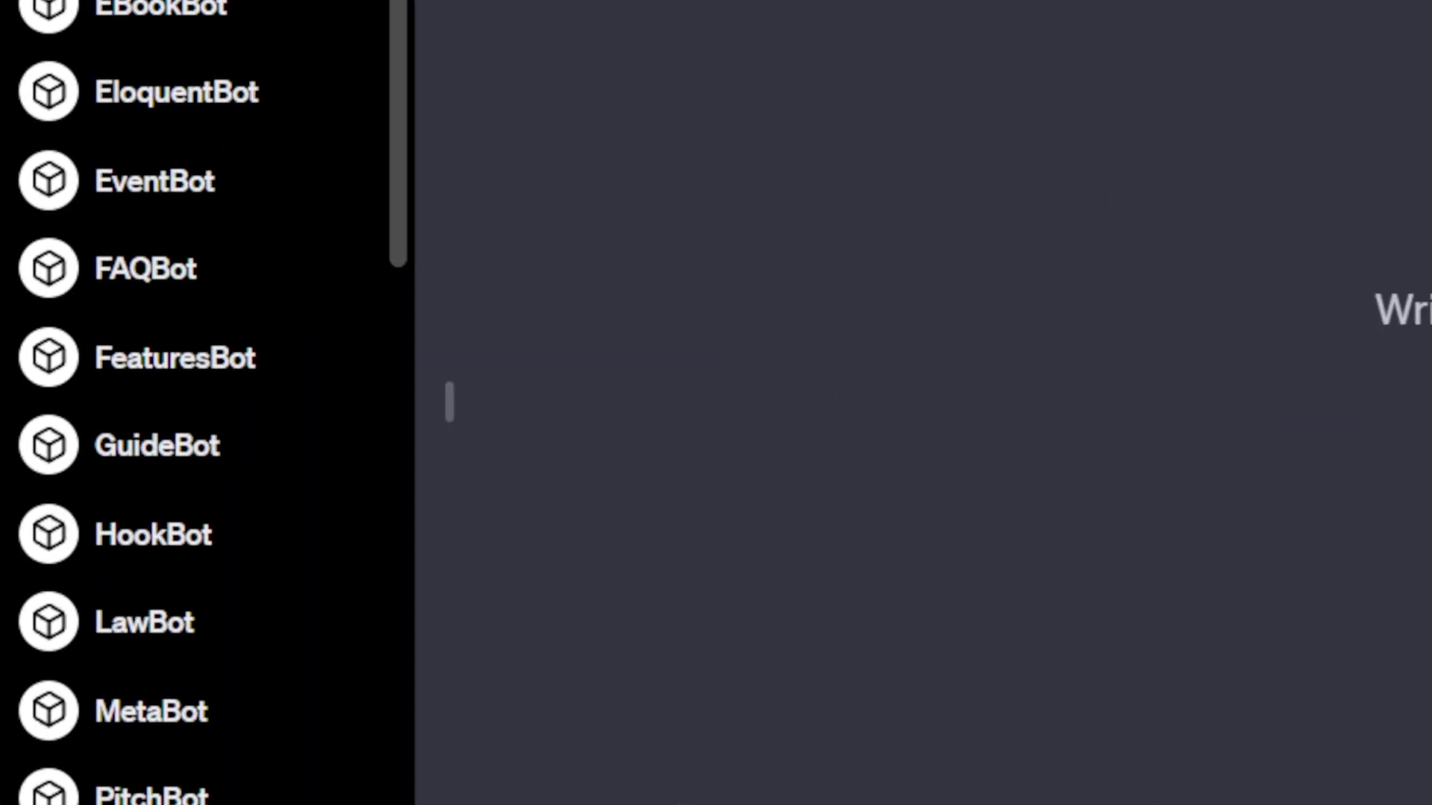
Switch to the 'Email with ChatGPT' notes page with its Drafting Emails prompt template.
{"action": "scroll", "coordinate": [298, 403], "scroll_direction": "down", "scroll_amount": 5}
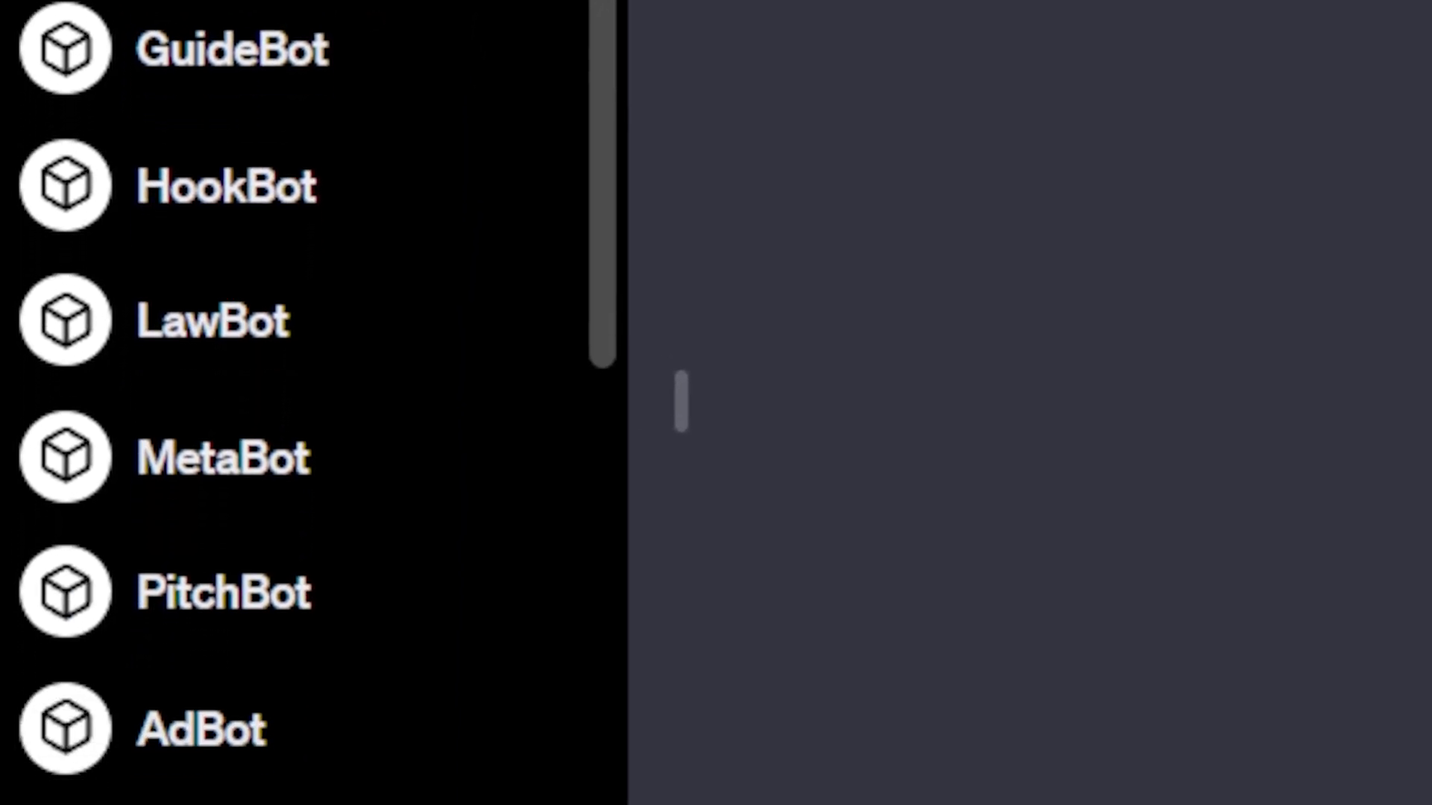
{"action": "scroll", "coordinate": [299, 403], "scroll_direction": "down", "scroll_amount": 8}
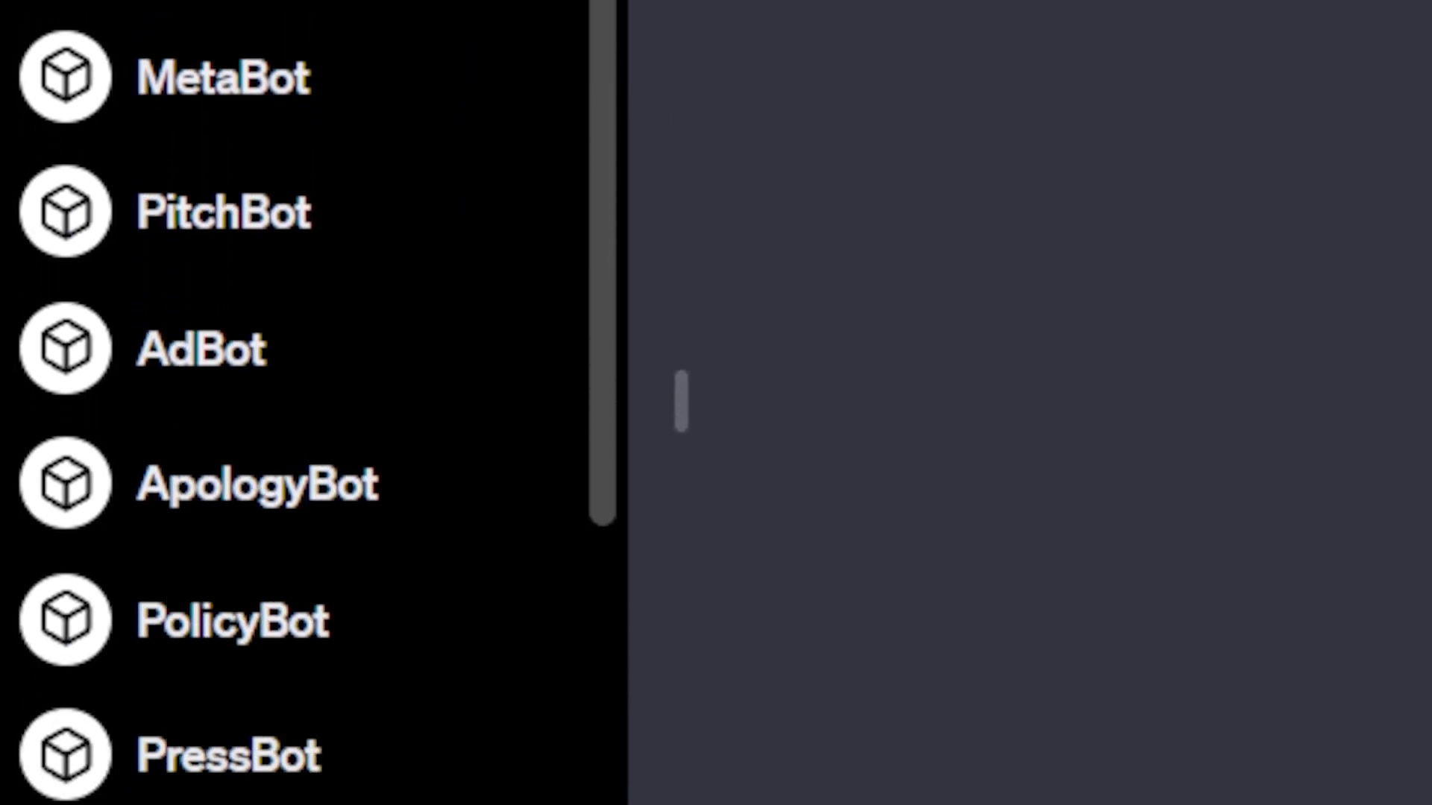
{"action": "scroll", "coordinate": [313, 403], "scroll_direction": "down", "scroll_amount": 5}
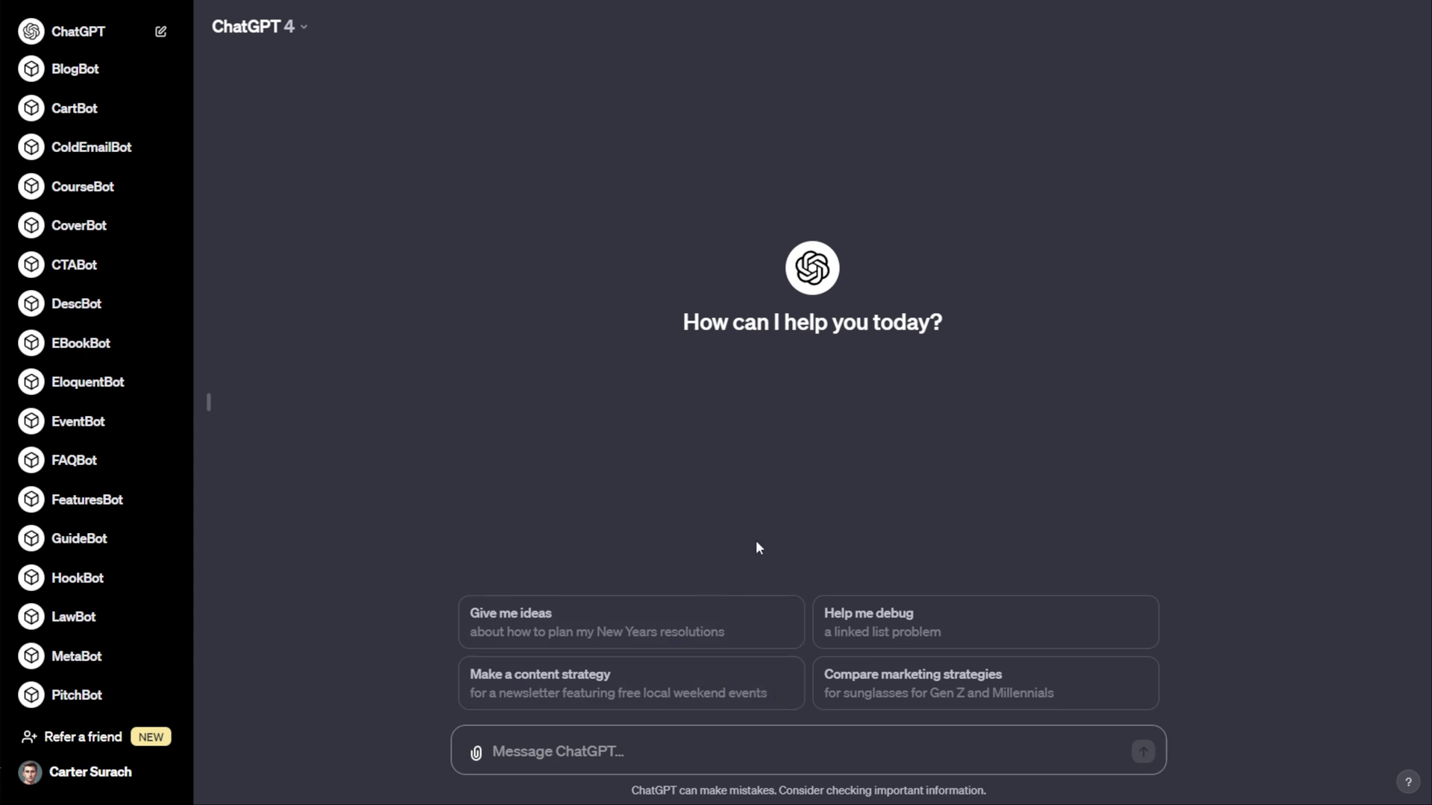
{"action": "mouse_move", "coordinate": [2, 166]}
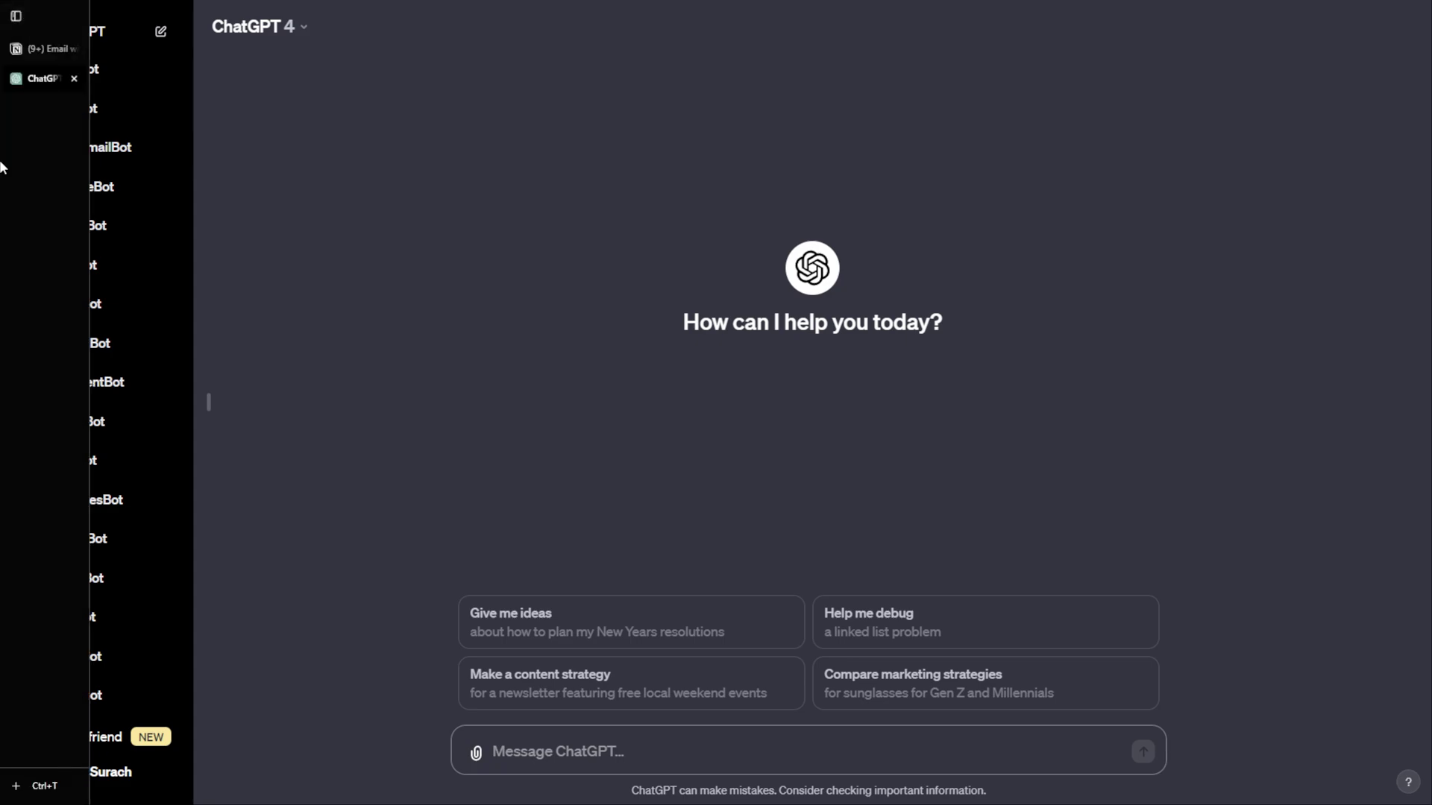
{"action": "left_click", "coordinate": [13, 50]}
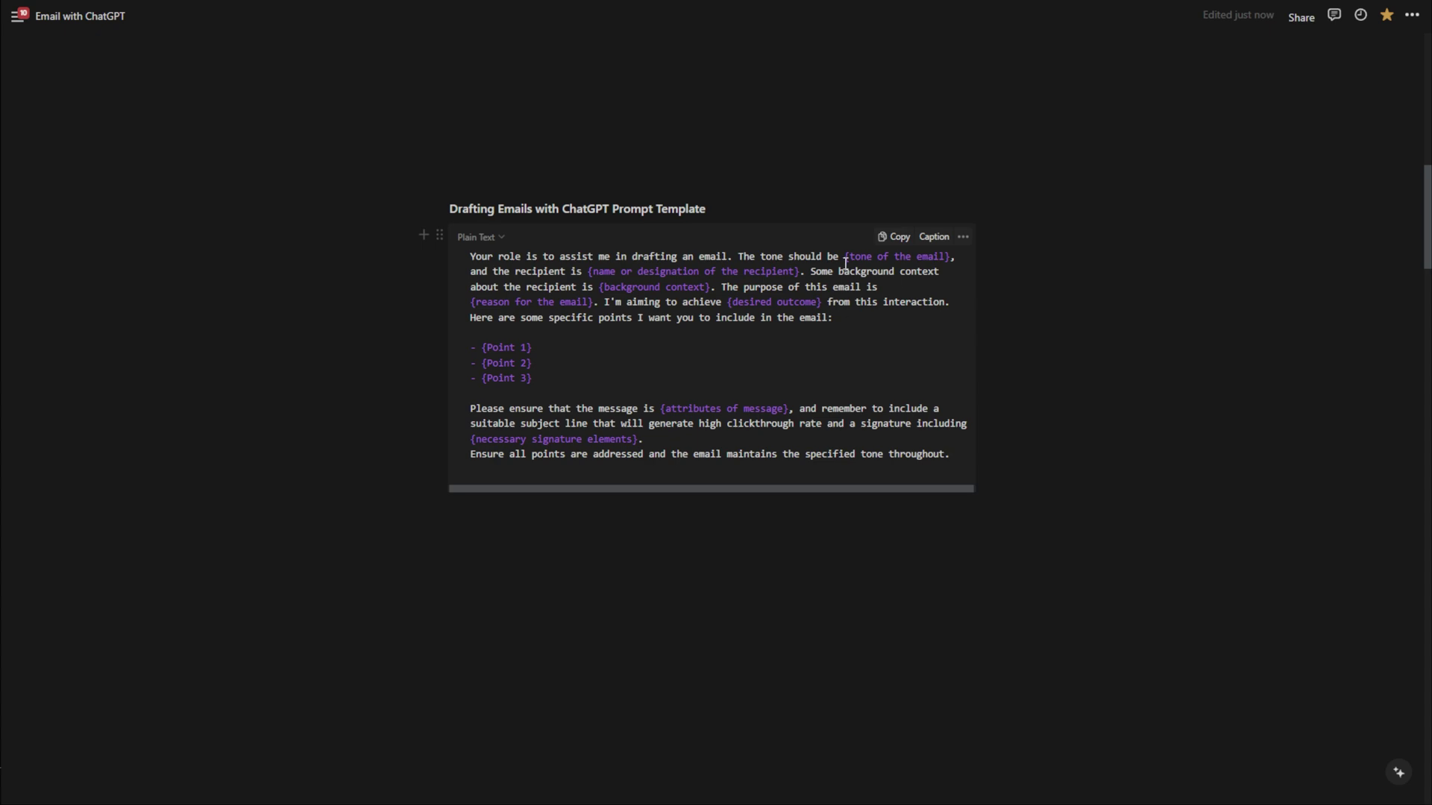
Replace the tone placeholder with 'professional but friendly and approachable'.
{"action": "left_click_drag", "start_coordinate": [847, 255], "coordinate": [950, 256]}
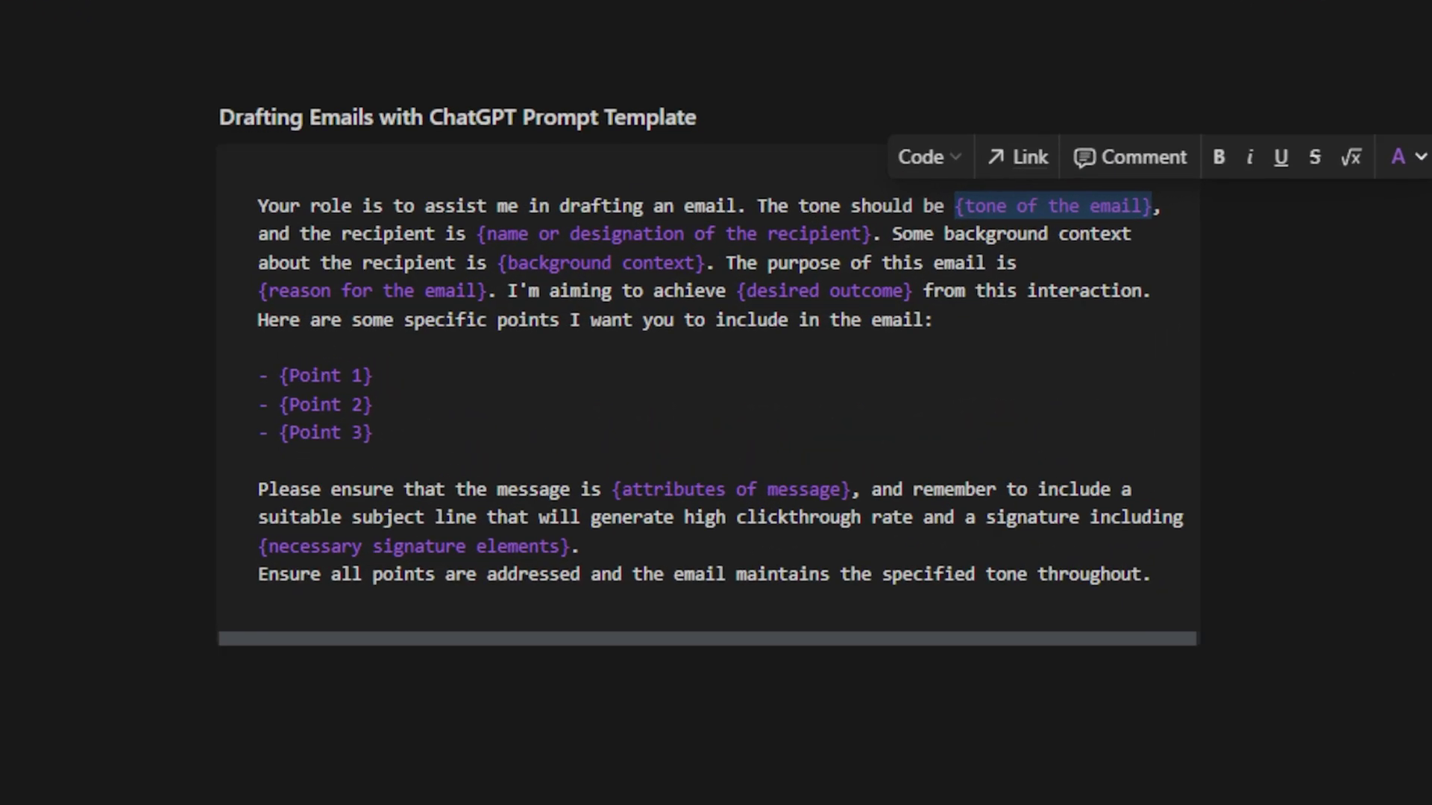
{"action": "key", "text": "BackSpace"}
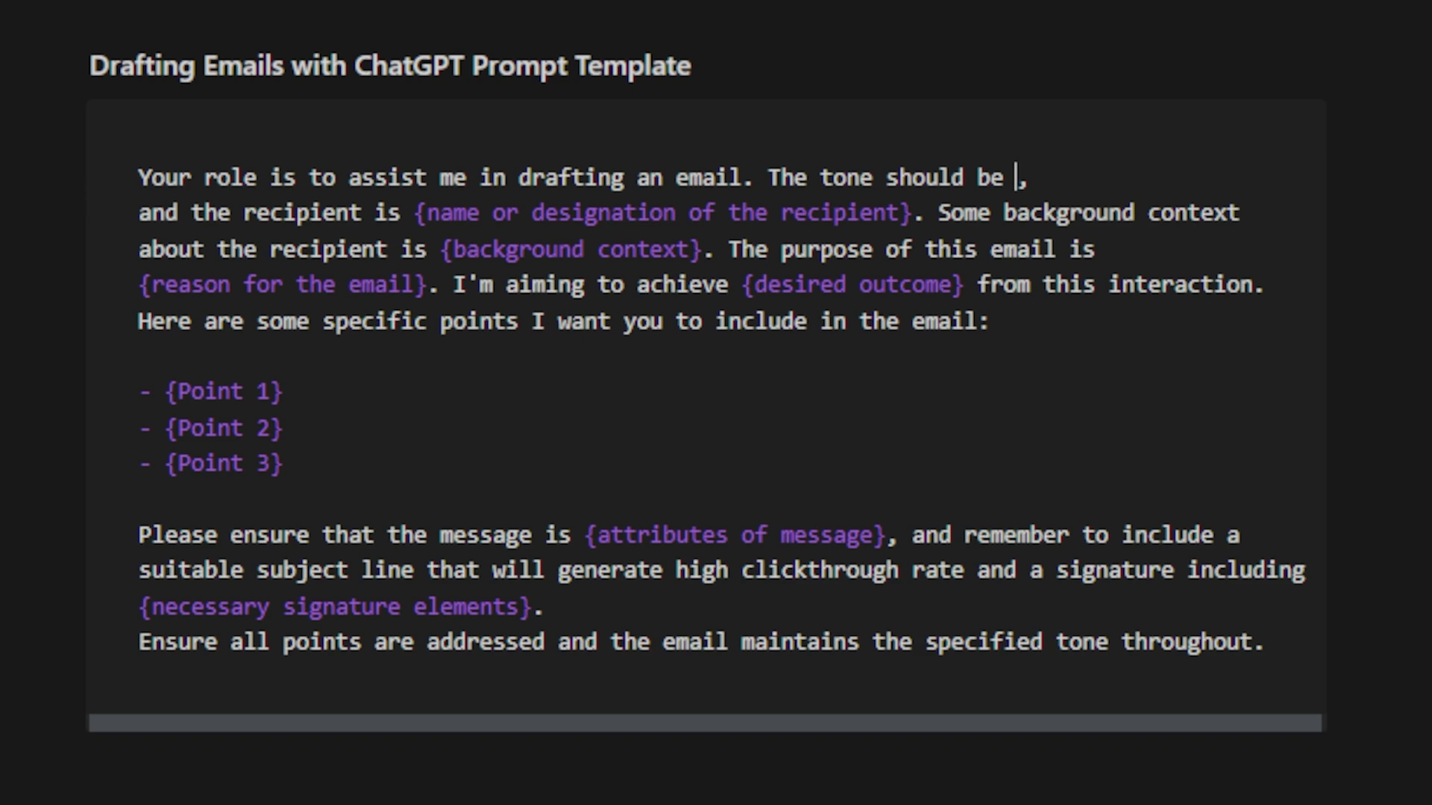
{"action": "type", "text": "professional "}
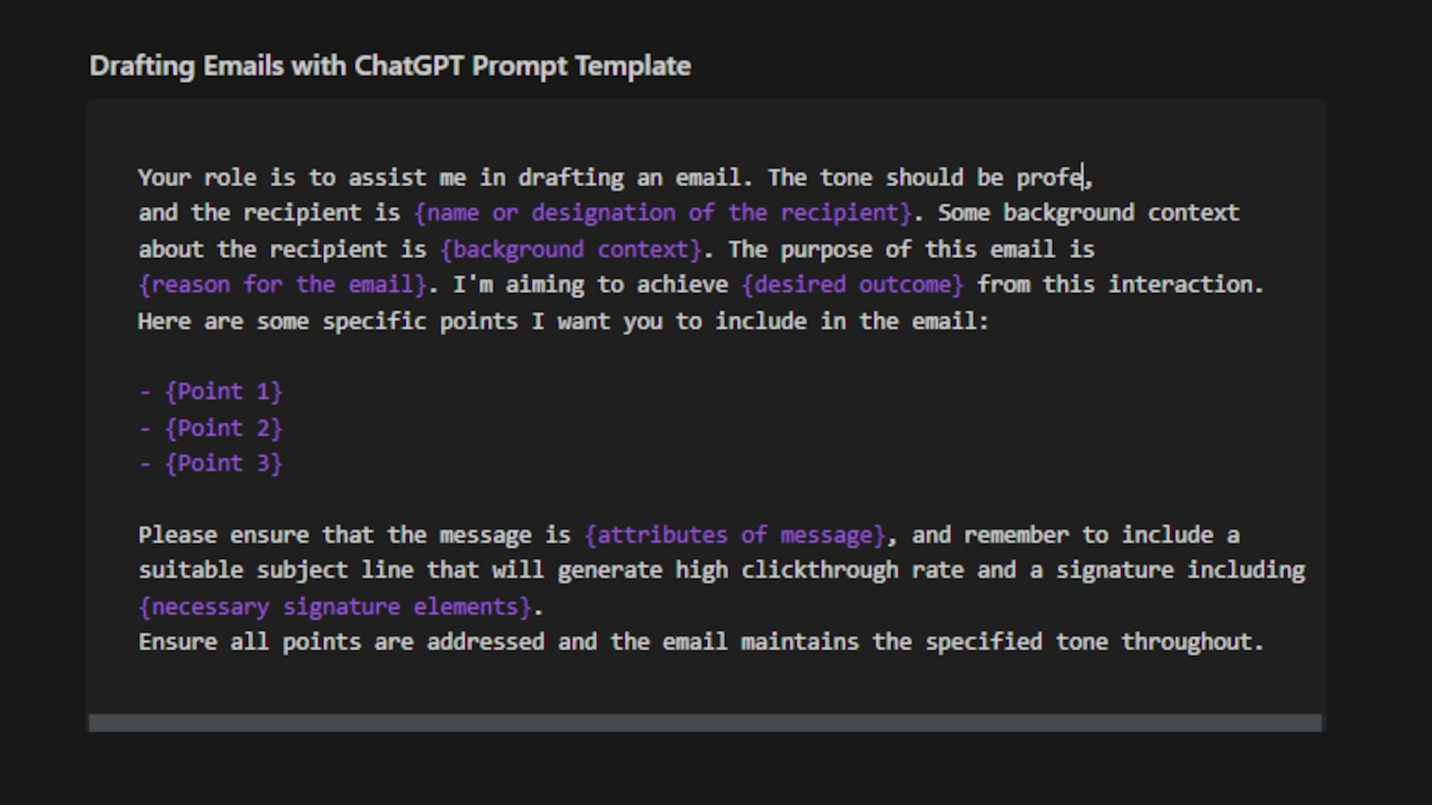
{"action": "type", "text": "but friendly and "}
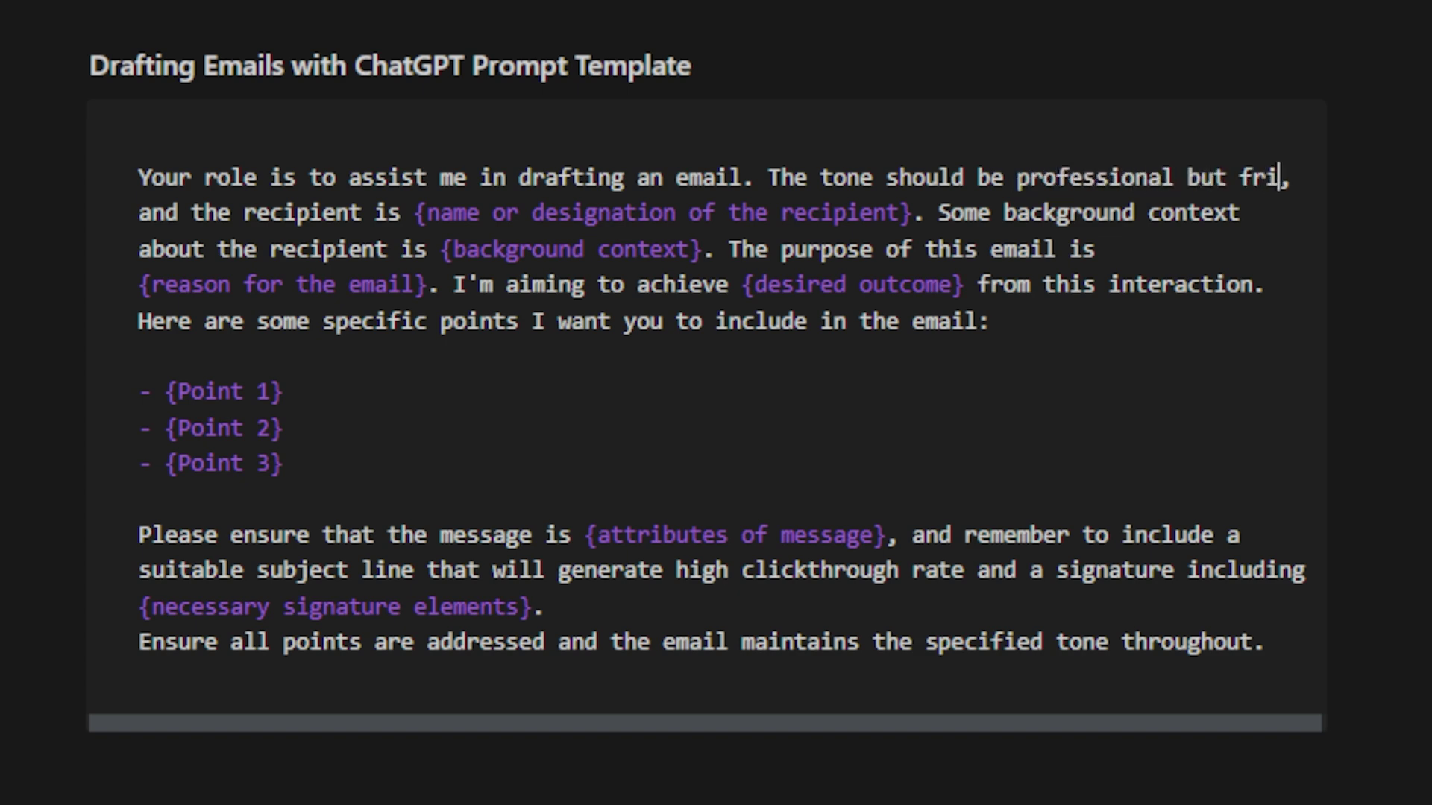
{"action": "type", "text": "approachable"}
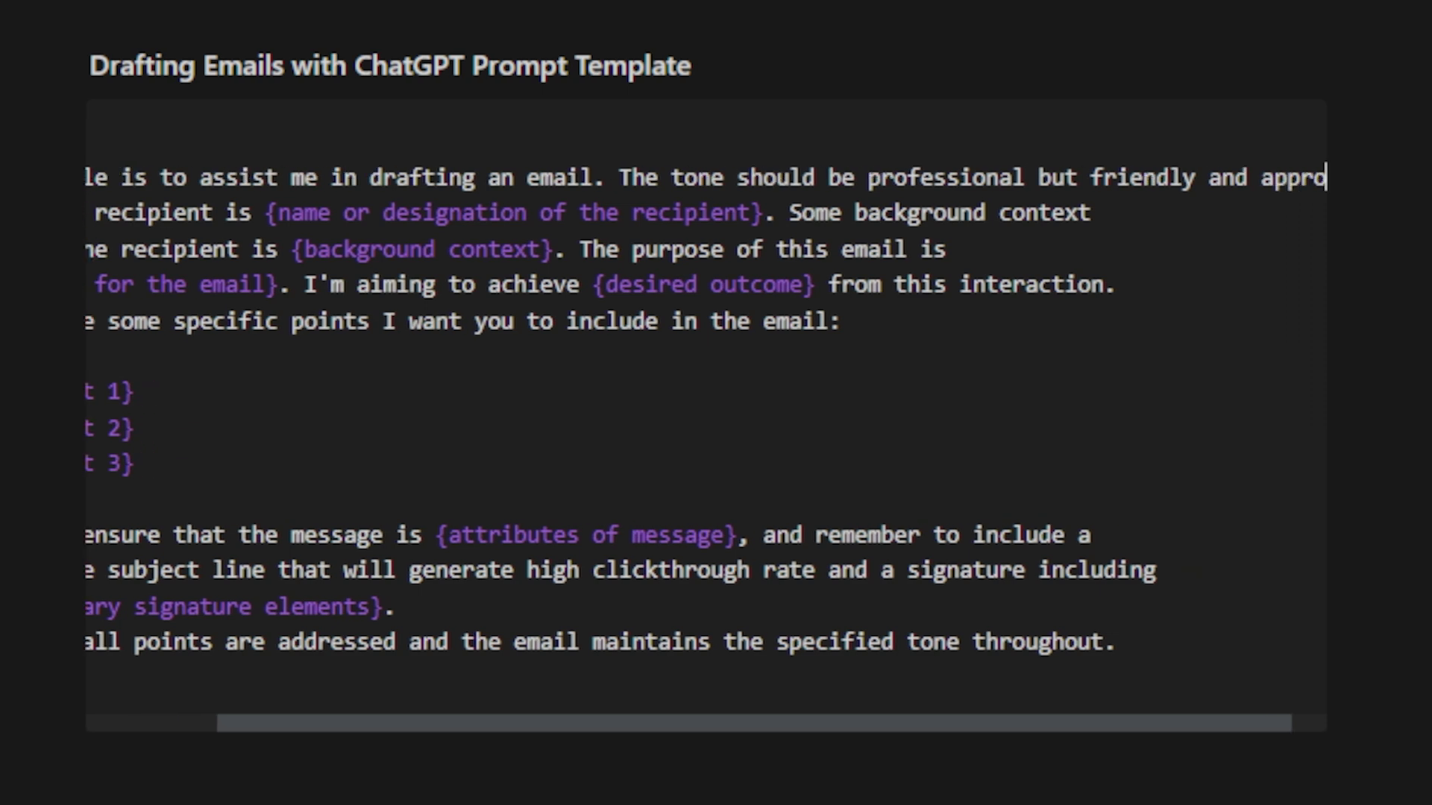
Set the recipient to the Low Tide meditation studio's founder and describe meeting him at a networking event.
{"action": "left_click", "coordinate": [916, 213]}
{"action": "mouse_move", "coordinate": [420, 213]}
{"action": "left_mouse_down"}
{"action": "mouse_move", "coordinate": [726, 228]}
{"action": "mouse_move", "coordinate": [929, 214]}
{"action": "mouse_move", "coordinate": [857, 179]}
{"action": "mouse_move", "coordinate": [431, 213]}
{"action": "left_mouse_up"}
{"action": "key", "text": "BackSpace"}
{"action": "key", "text": "BackSpace"}
{"action": "type", "text": "owner o"}
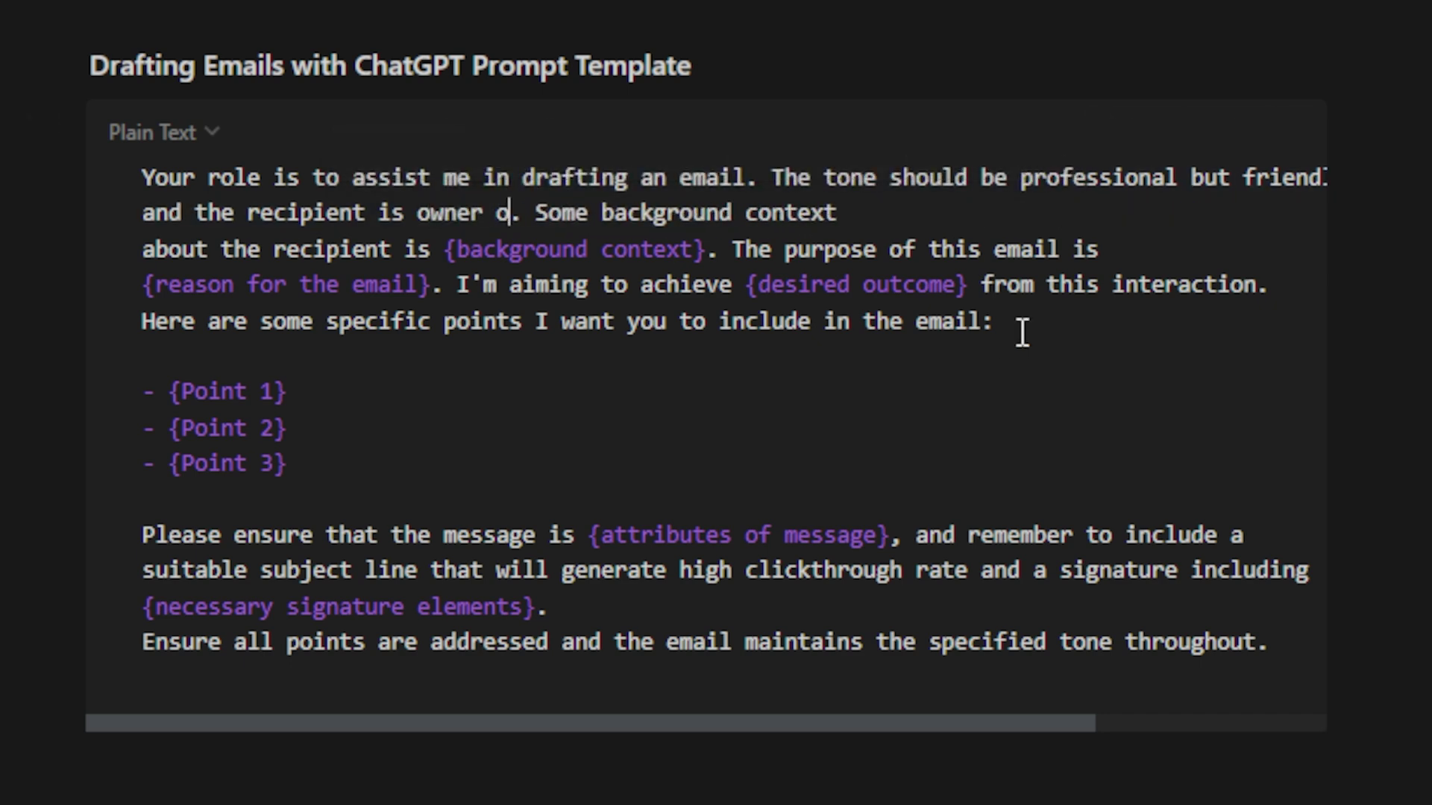
{"action": "type", "text": "f meditation s"}
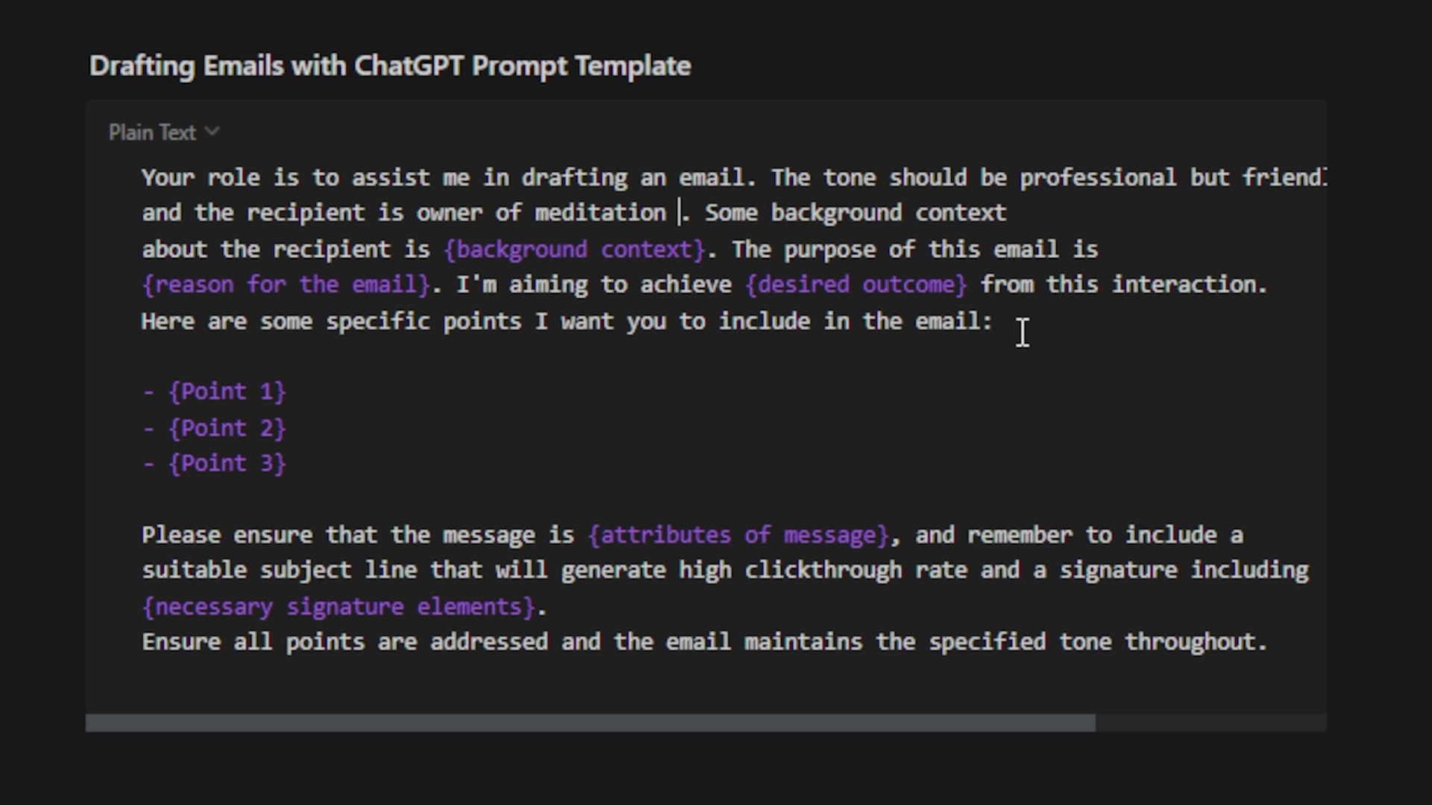
{"action": "type", "text": "tudio called "}
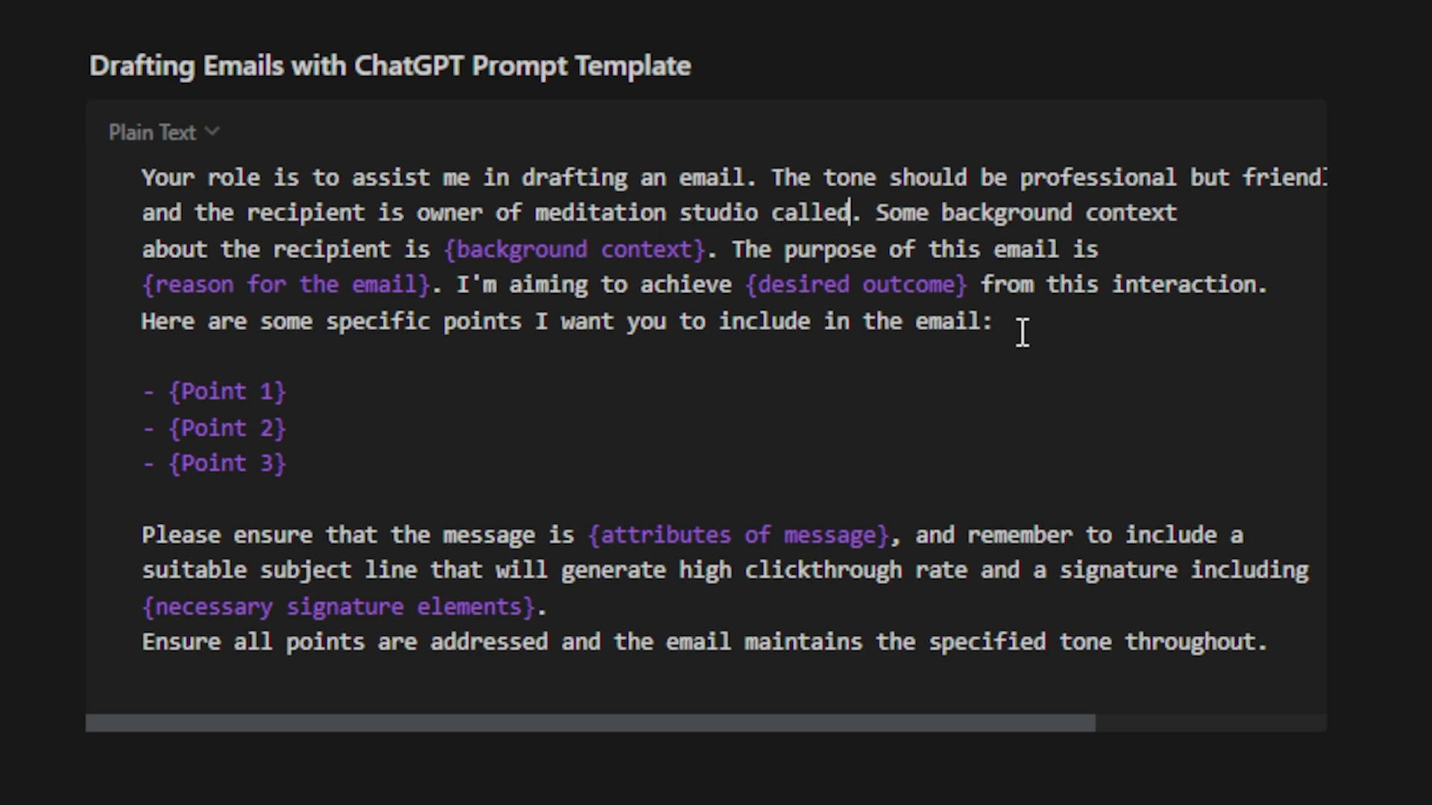
{"action": "type", "text": "low tide, name"}
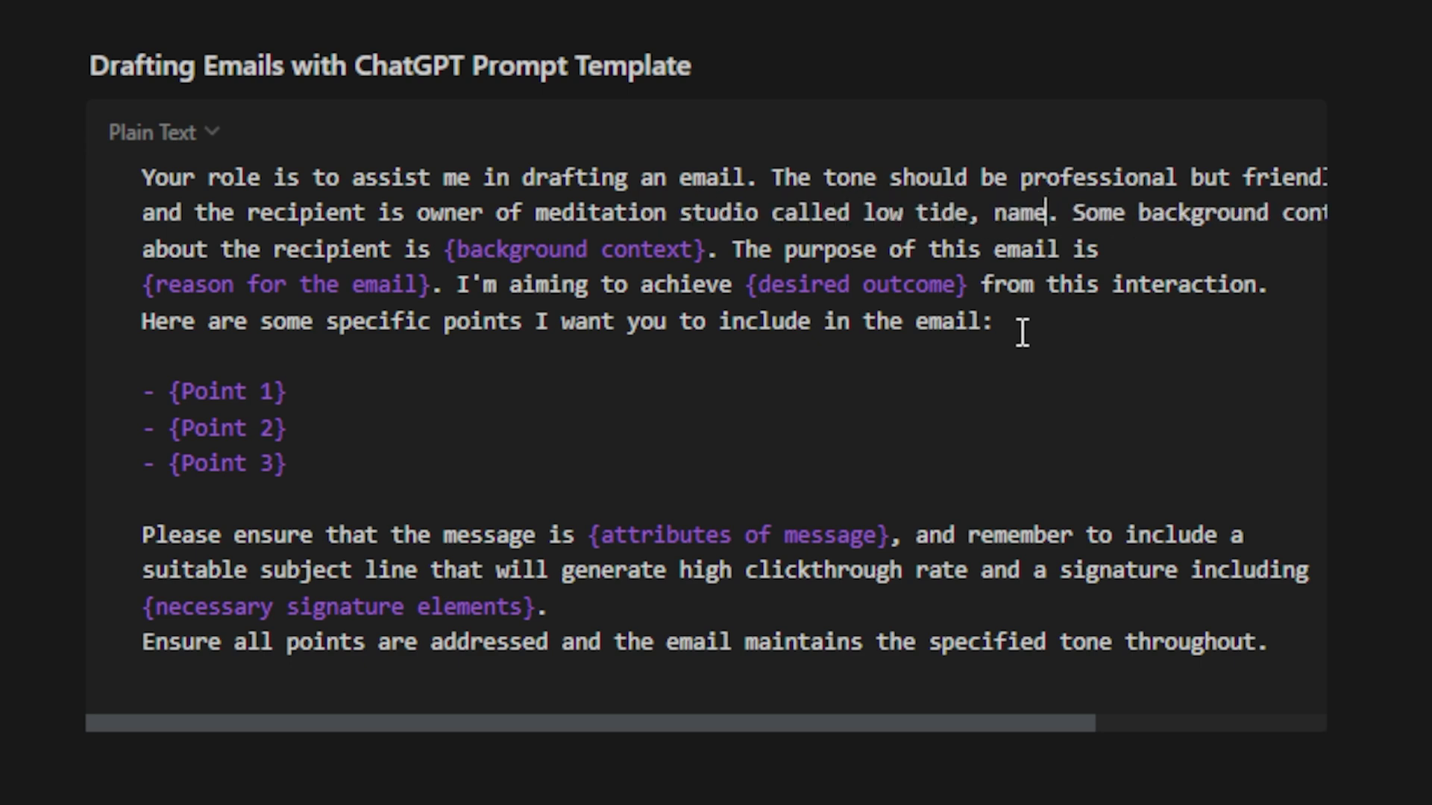
{"action": "type", "text": " of the founder is"}
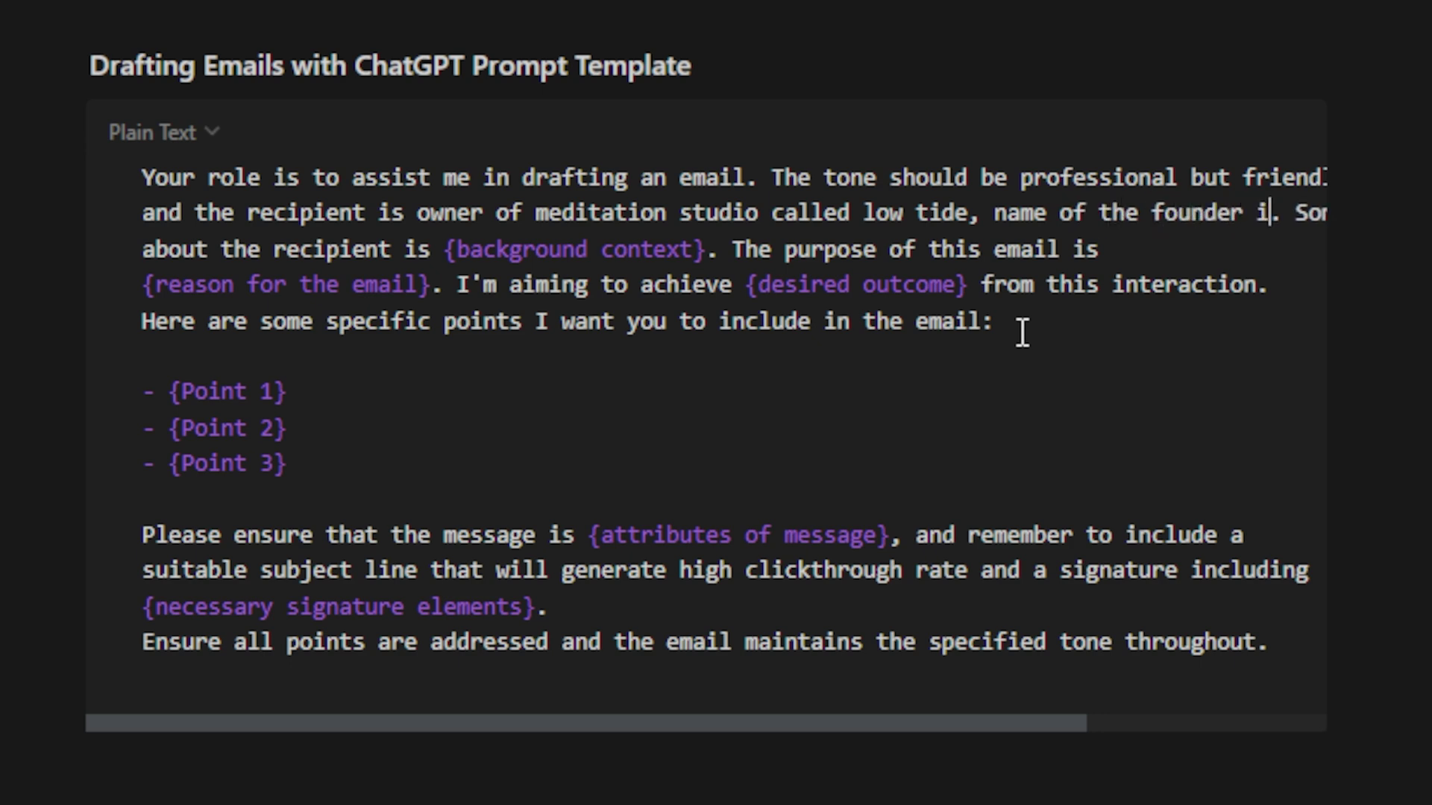
{"action": "type", "text": " Ted"}
{"action": "left_click_drag", "start_coordinate": [435, 251], "coordinate": [701, 246]}
{"action": "type", "text": "I j"}
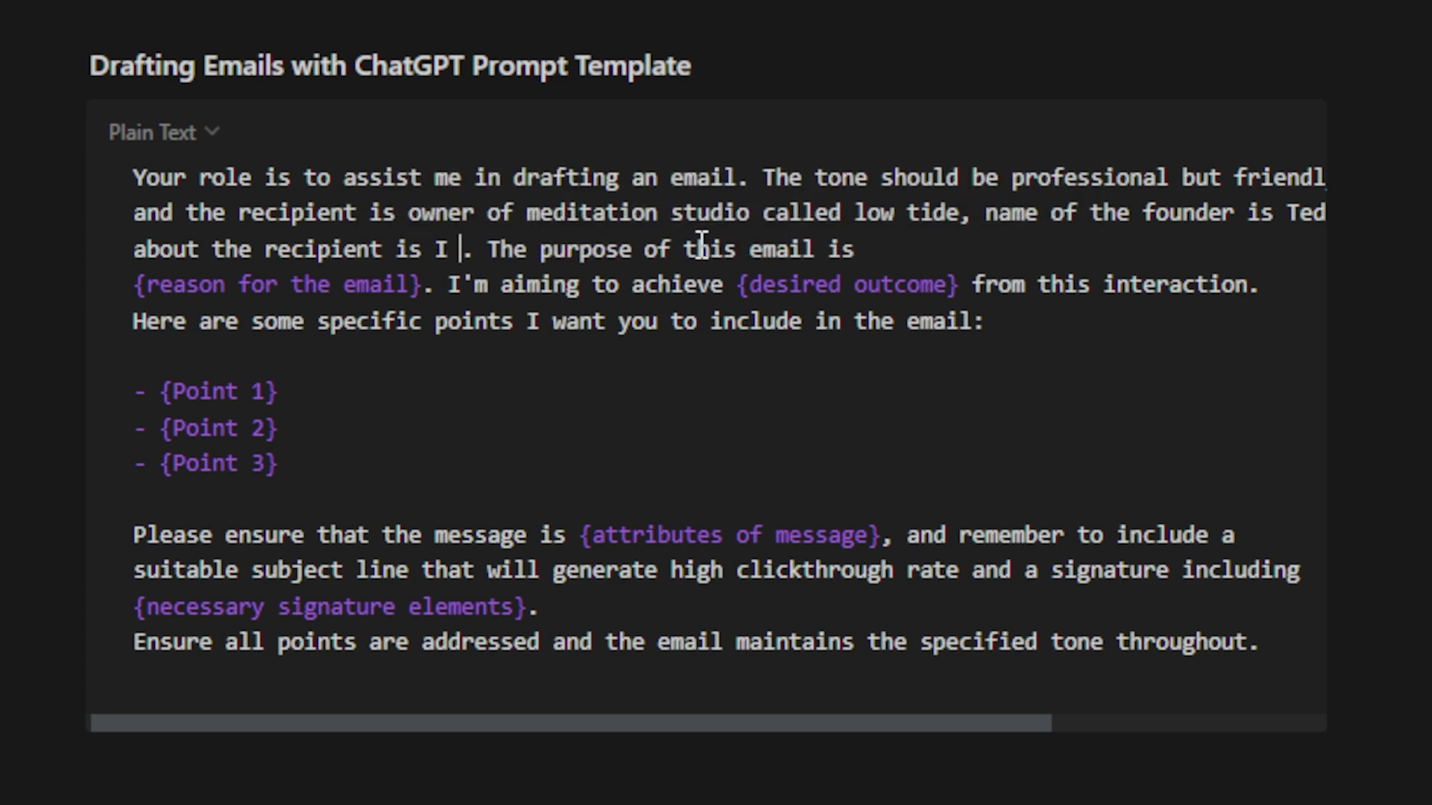
{"action": "type", "text": "ust met Ted a"}
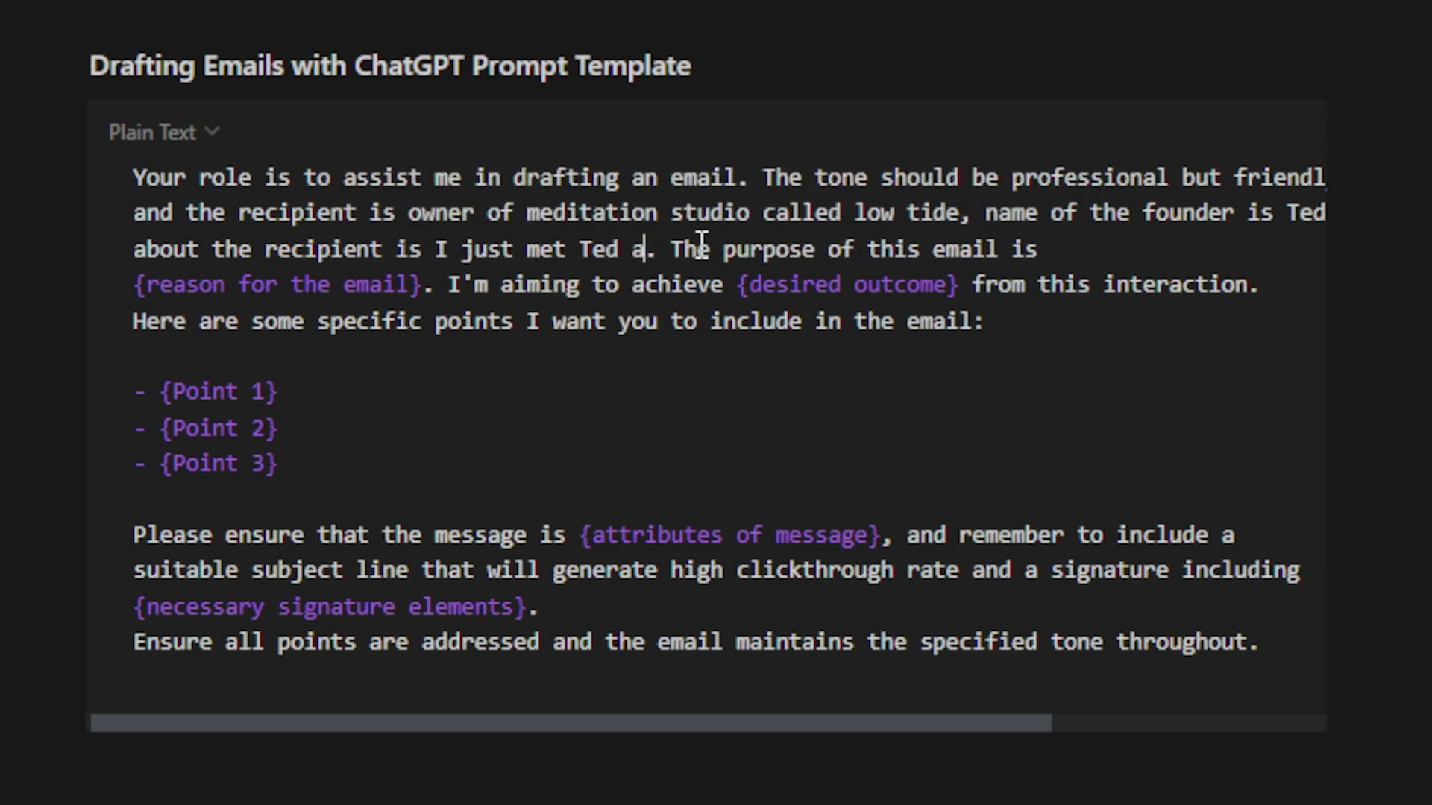
{"action": "type", "text": "t a networking event"}
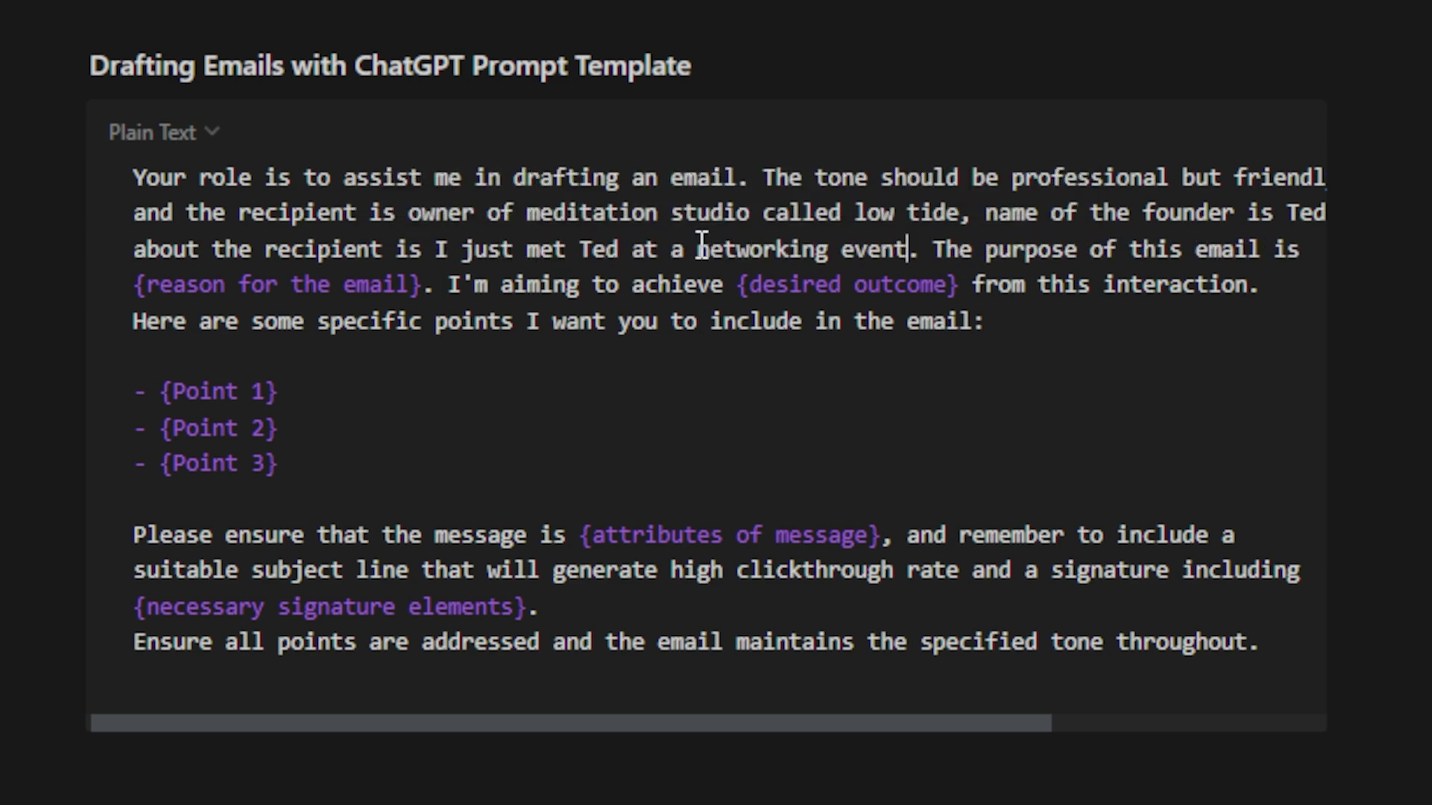
{"action": "type", "text": ", he expressed inte"}
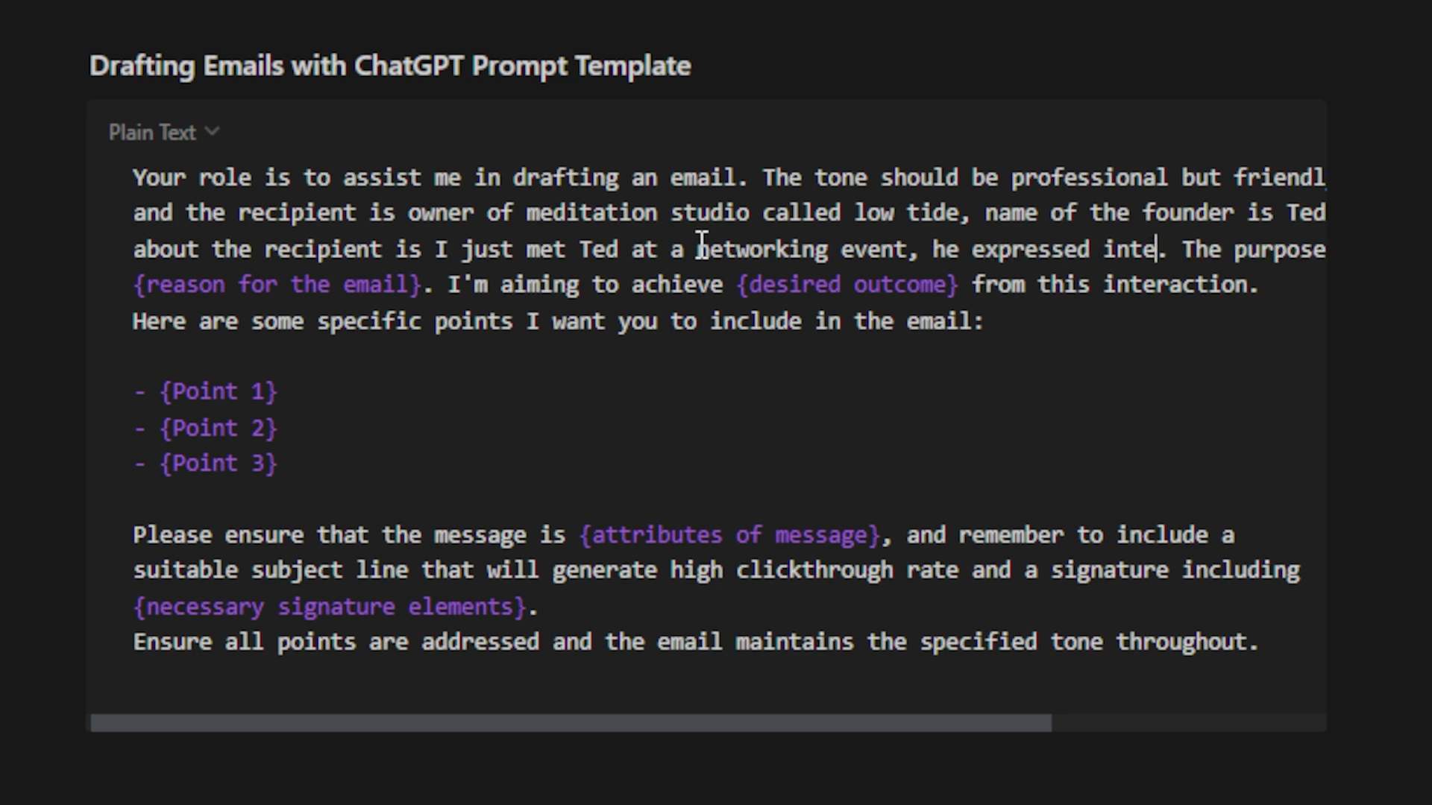
{"action": "type", "text": "rest in a better websi"}
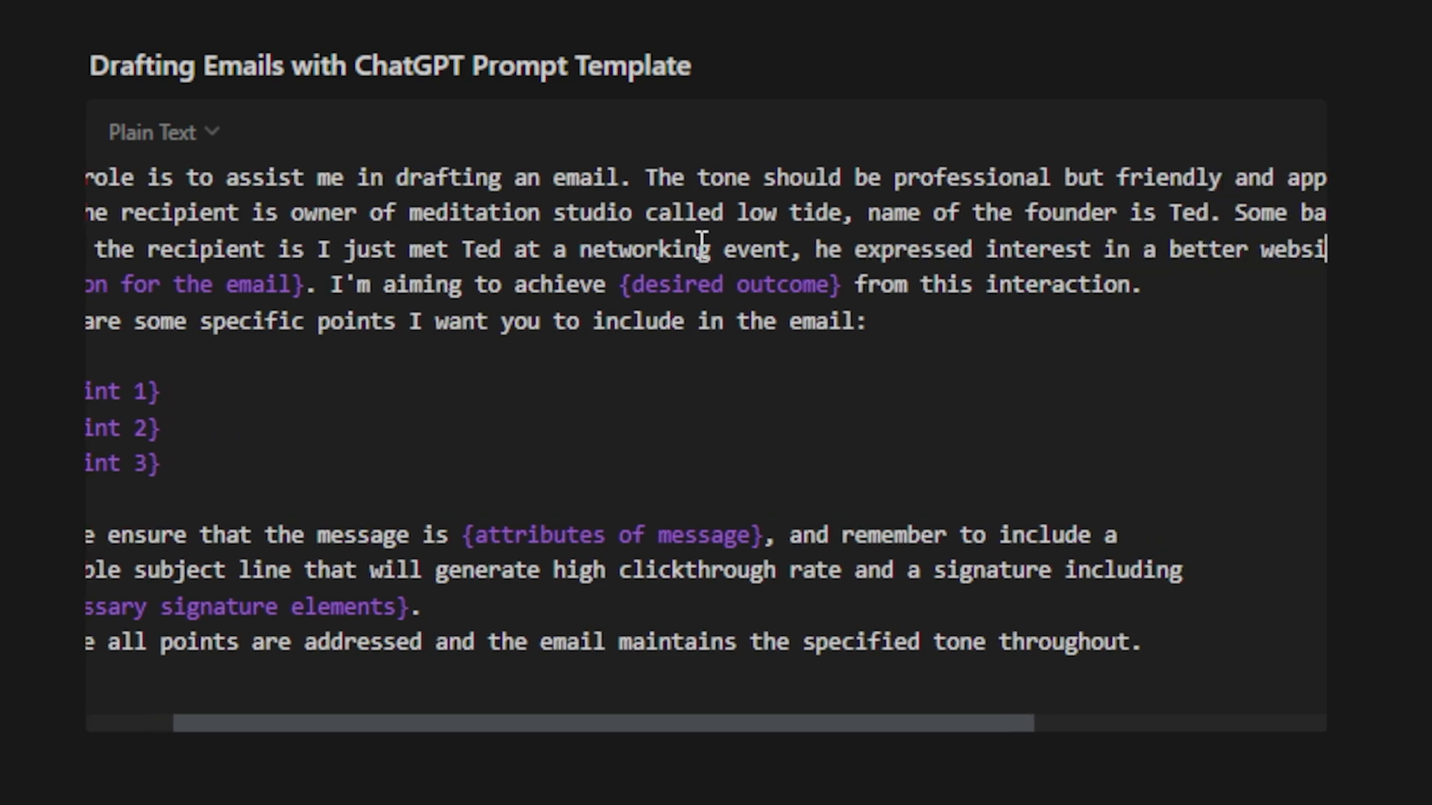
{"action": "type", "text": "te that helps him "}
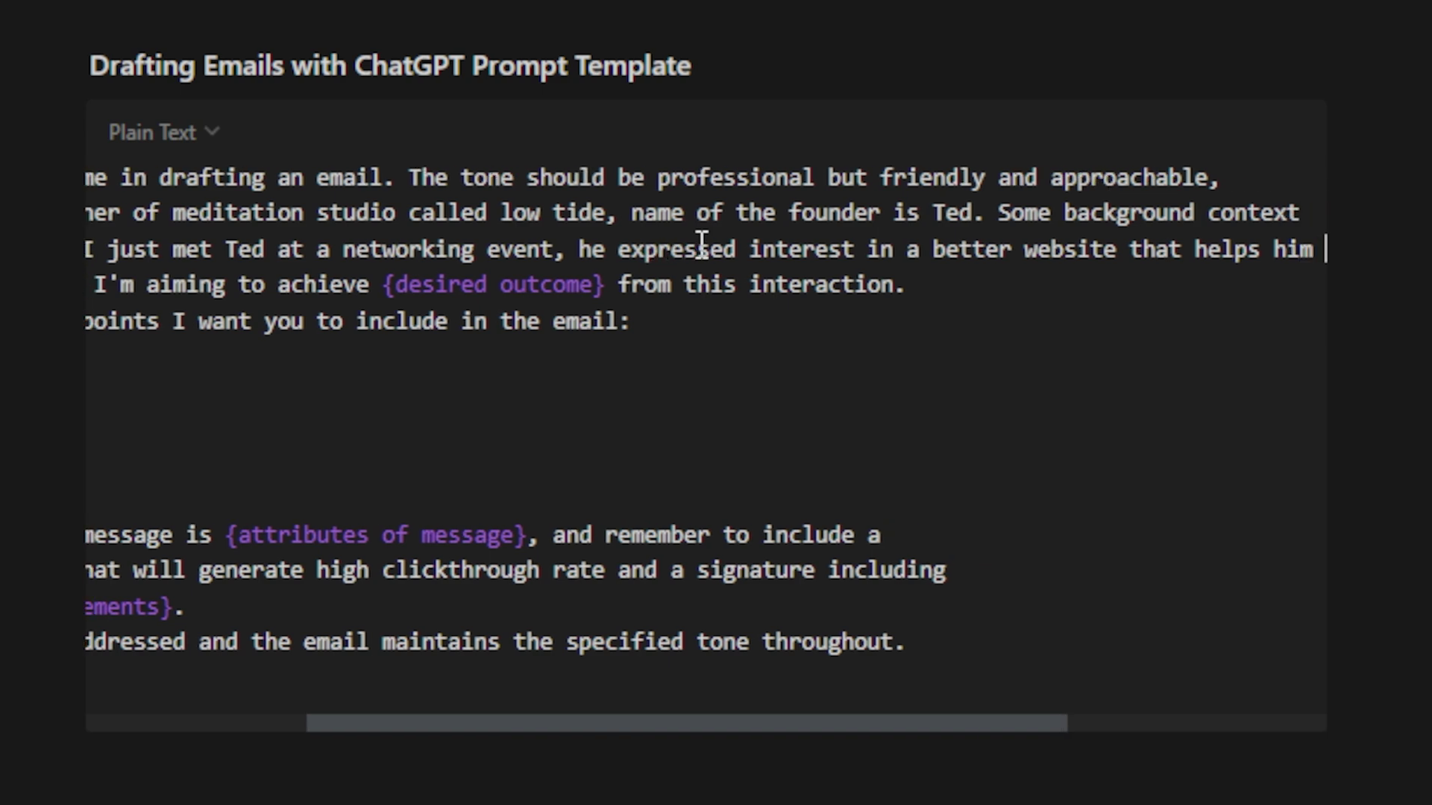
{"action": "type", "text": "book more re"}
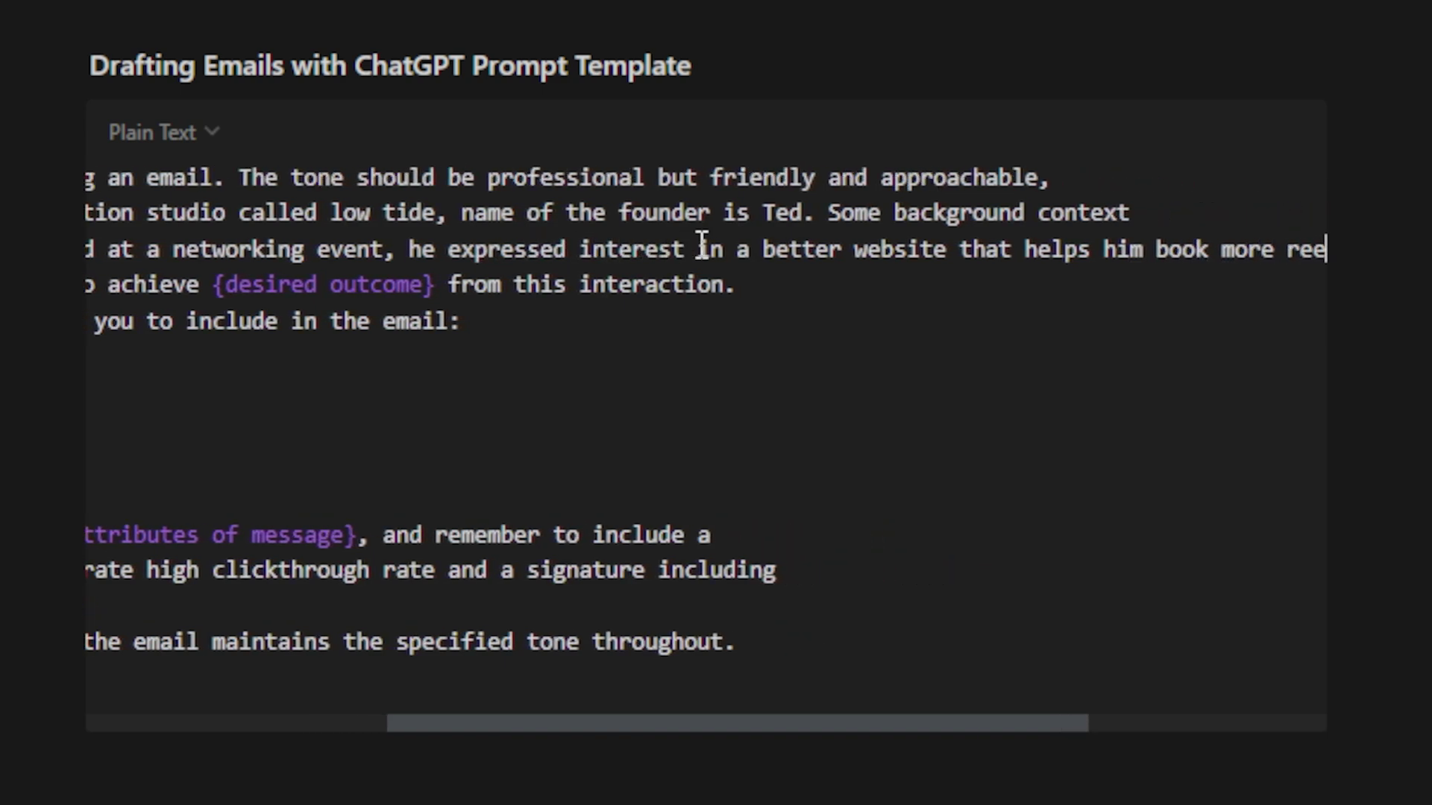
{"action": "type", "text": "treat attend"}
Write the email's purpose: an eventual meeting to give ideas and value first, with no sales mention.
{"action": "left_click", "coordinate": [436, 286]}
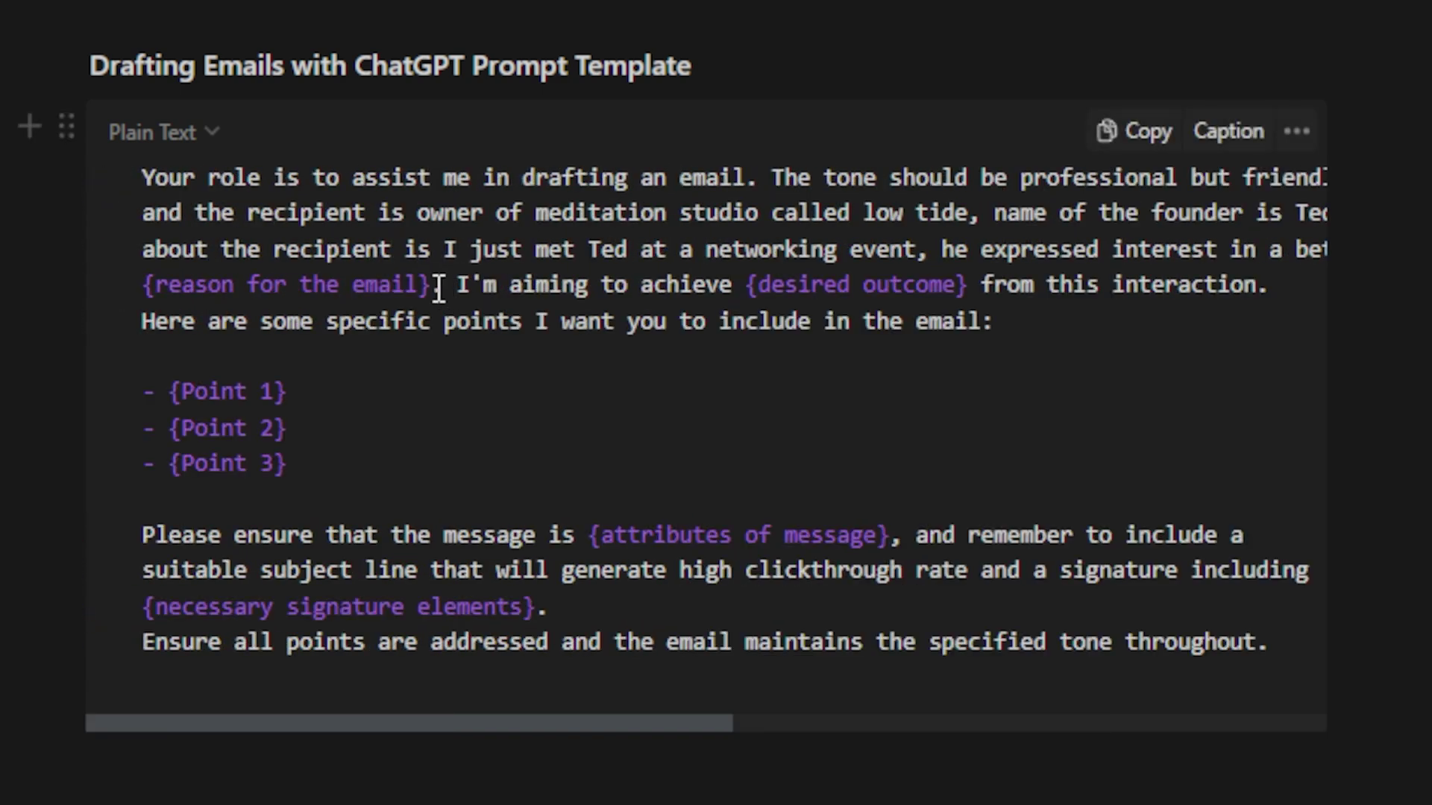
{"action": "left_click_drag", "start_coordinate": [436, 286], "coordinate": [68, 284]}
{"action": "type", "text": "I "}
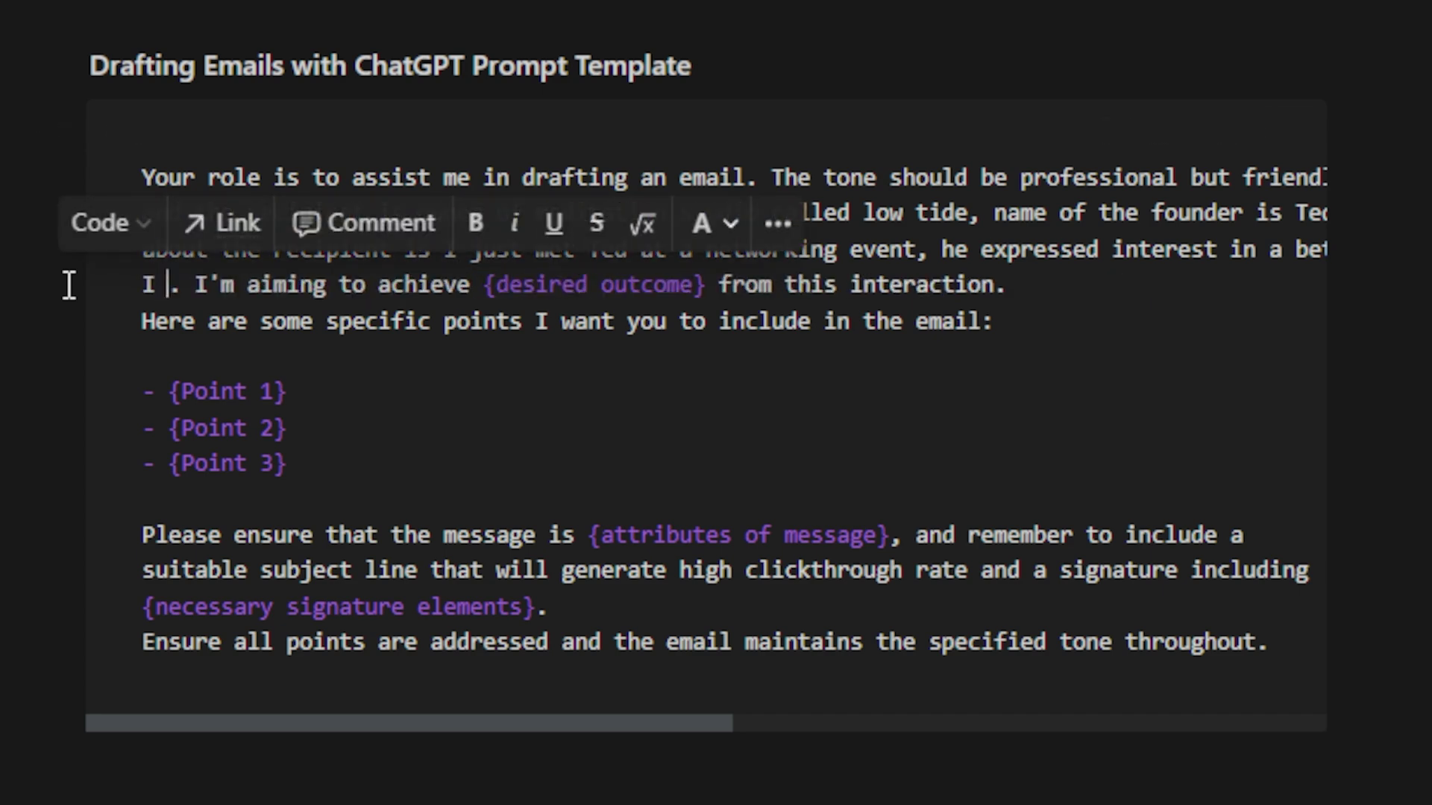
{"action": "type", "text": "want to eventually close him on a website deal, but the point of this email is to . I'm a"}
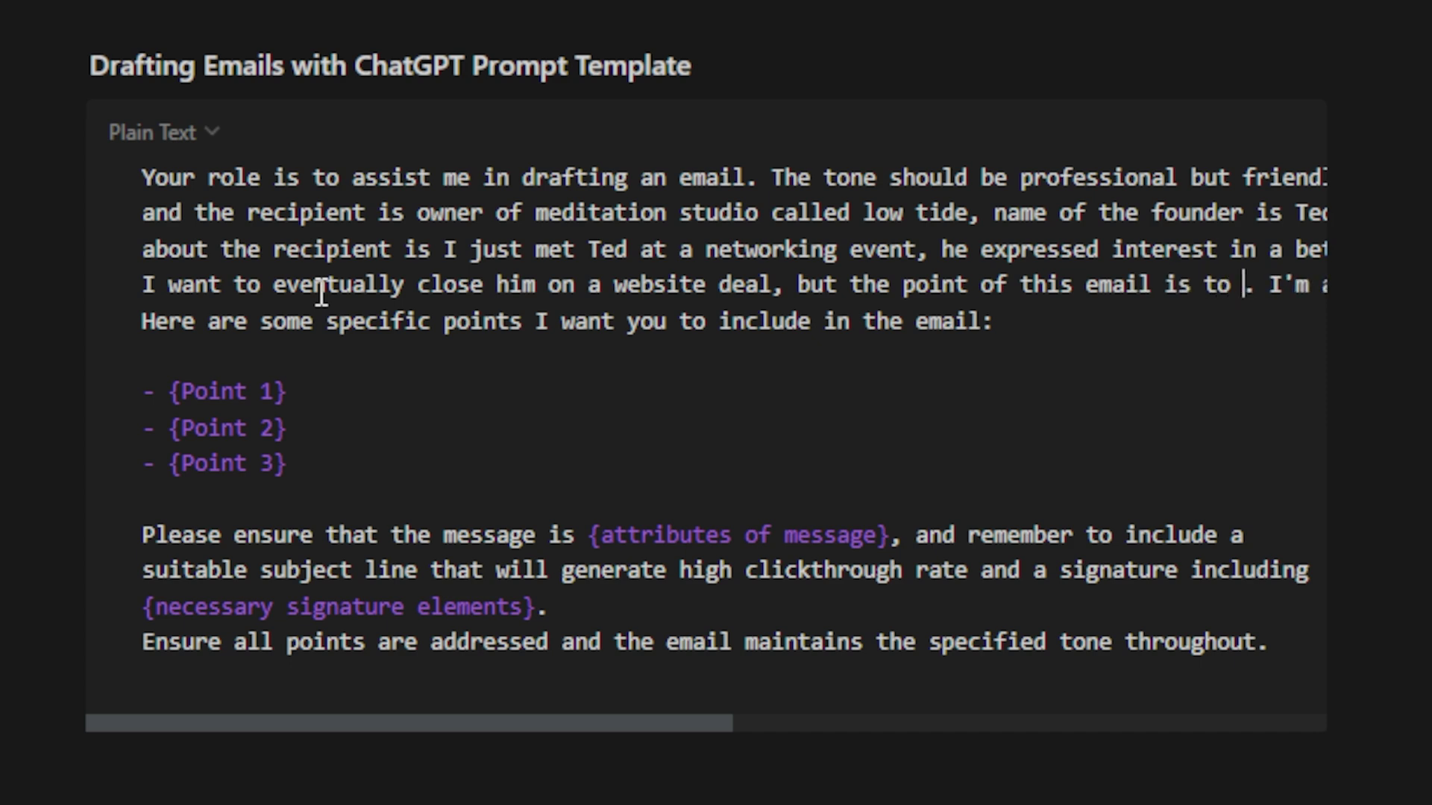
{"action": "type", "text": "meeting s"}
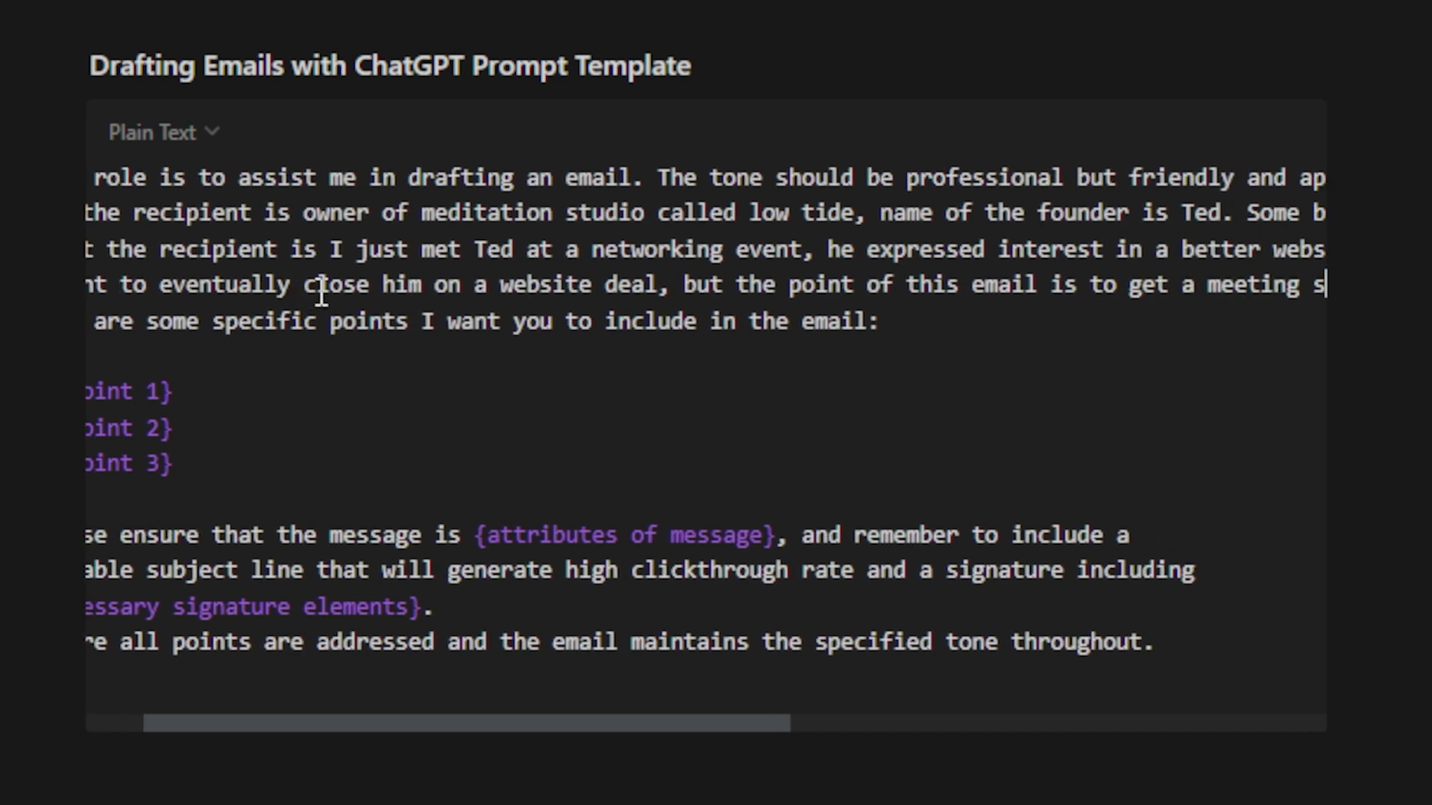
{"action": "type", "text": "o that I can provide "}
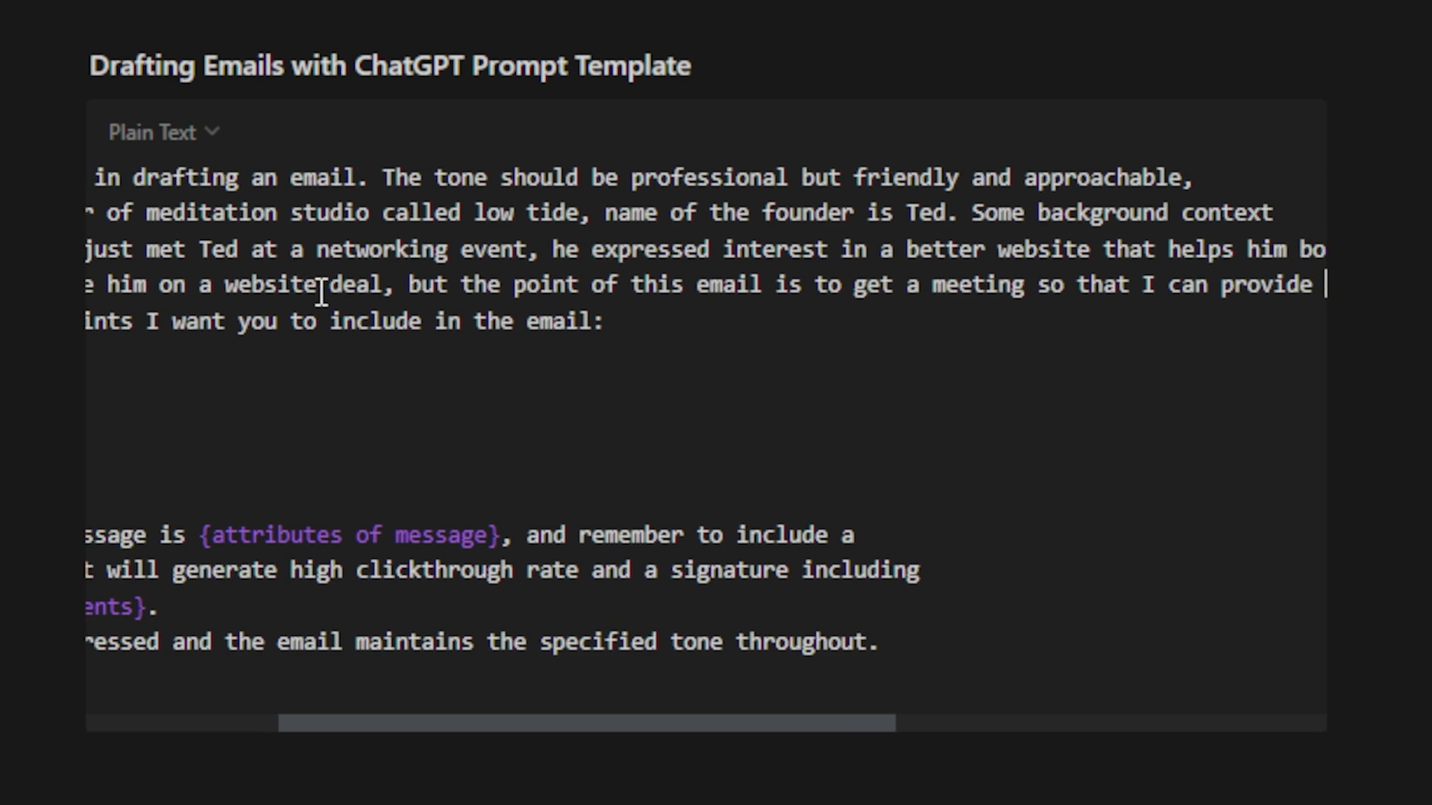
{"action": "type", "text": "ideas and give him "}
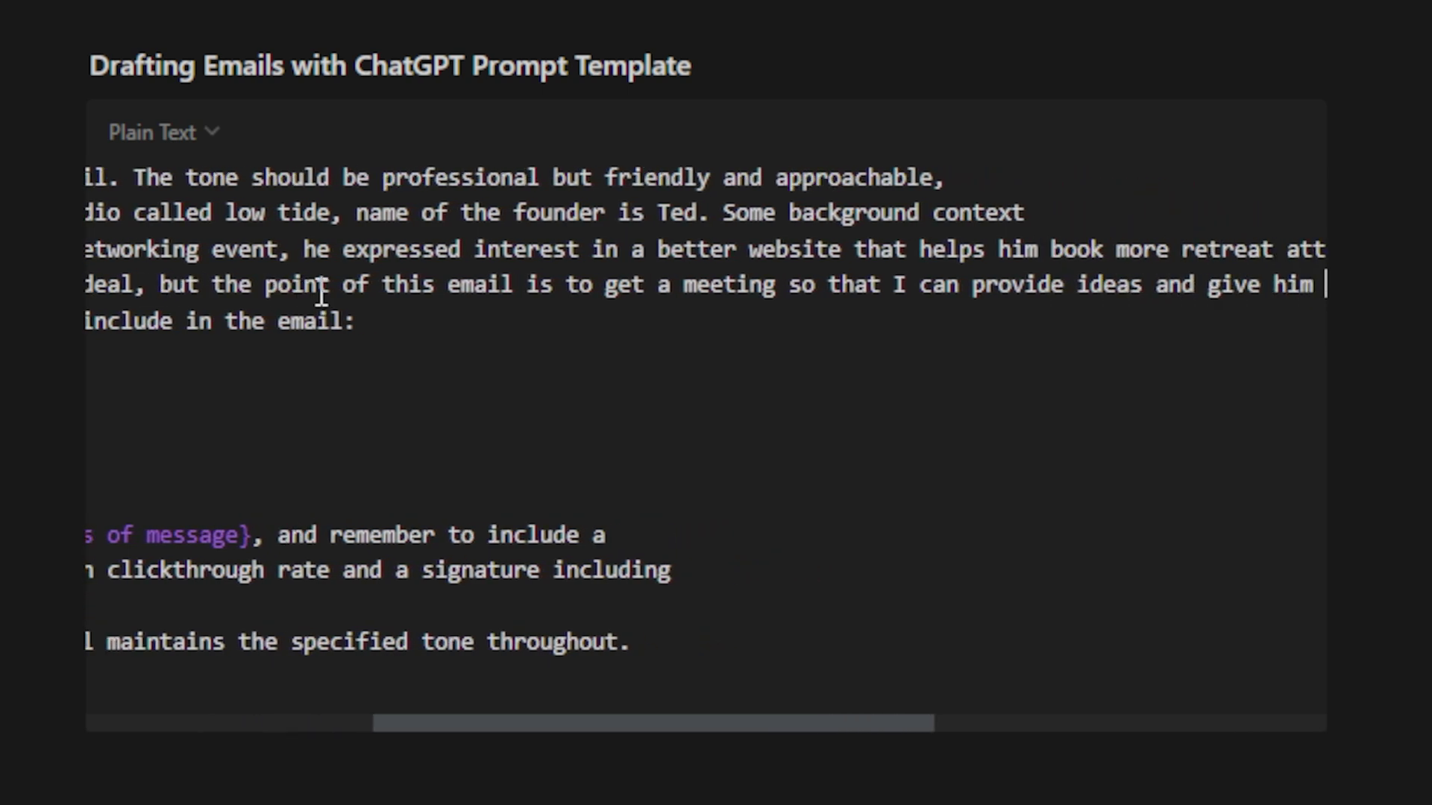
{"action": "type", "text": "value first, "}
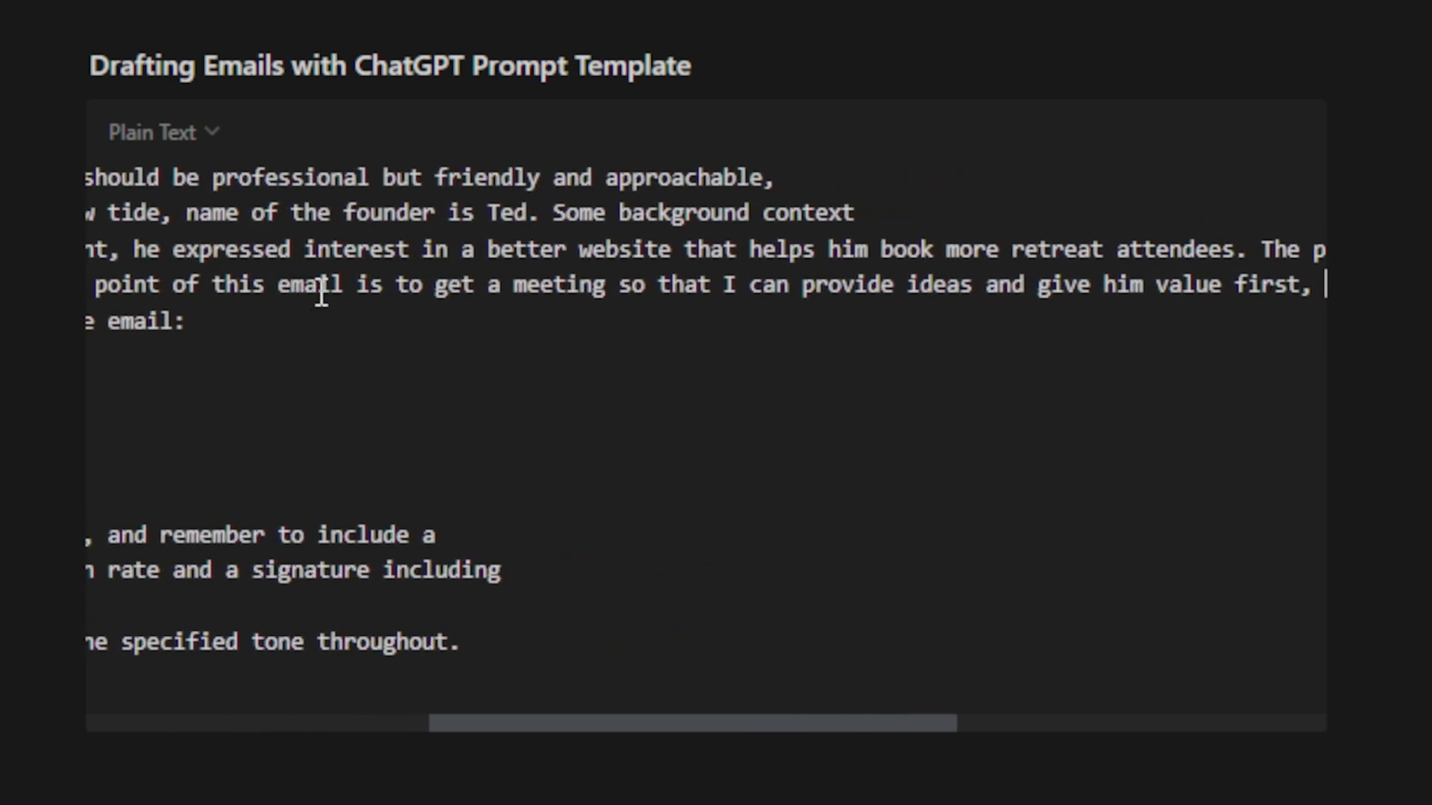
{"action": "type", "text": "don't "}
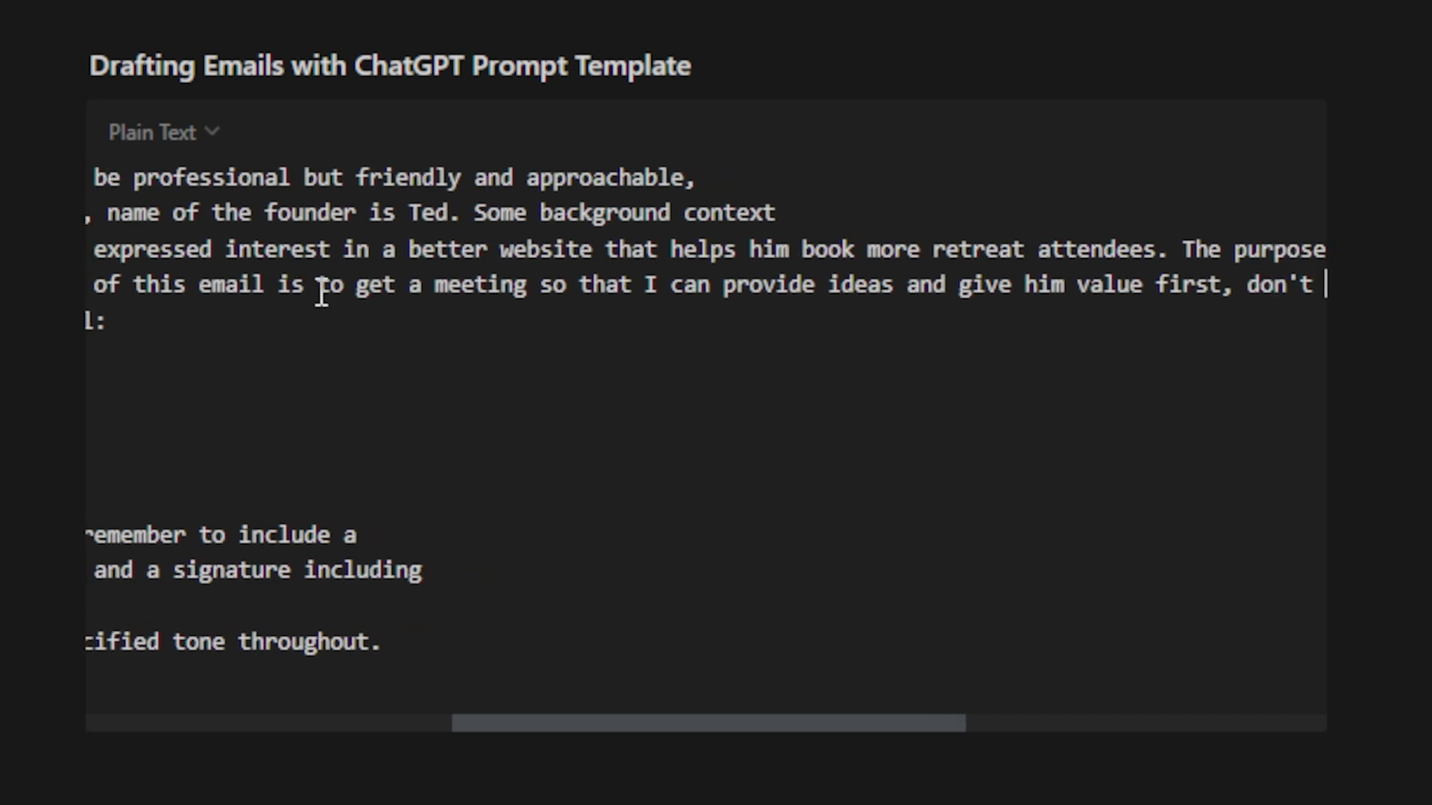
{"action": "type", "text": "mention the final goal"}
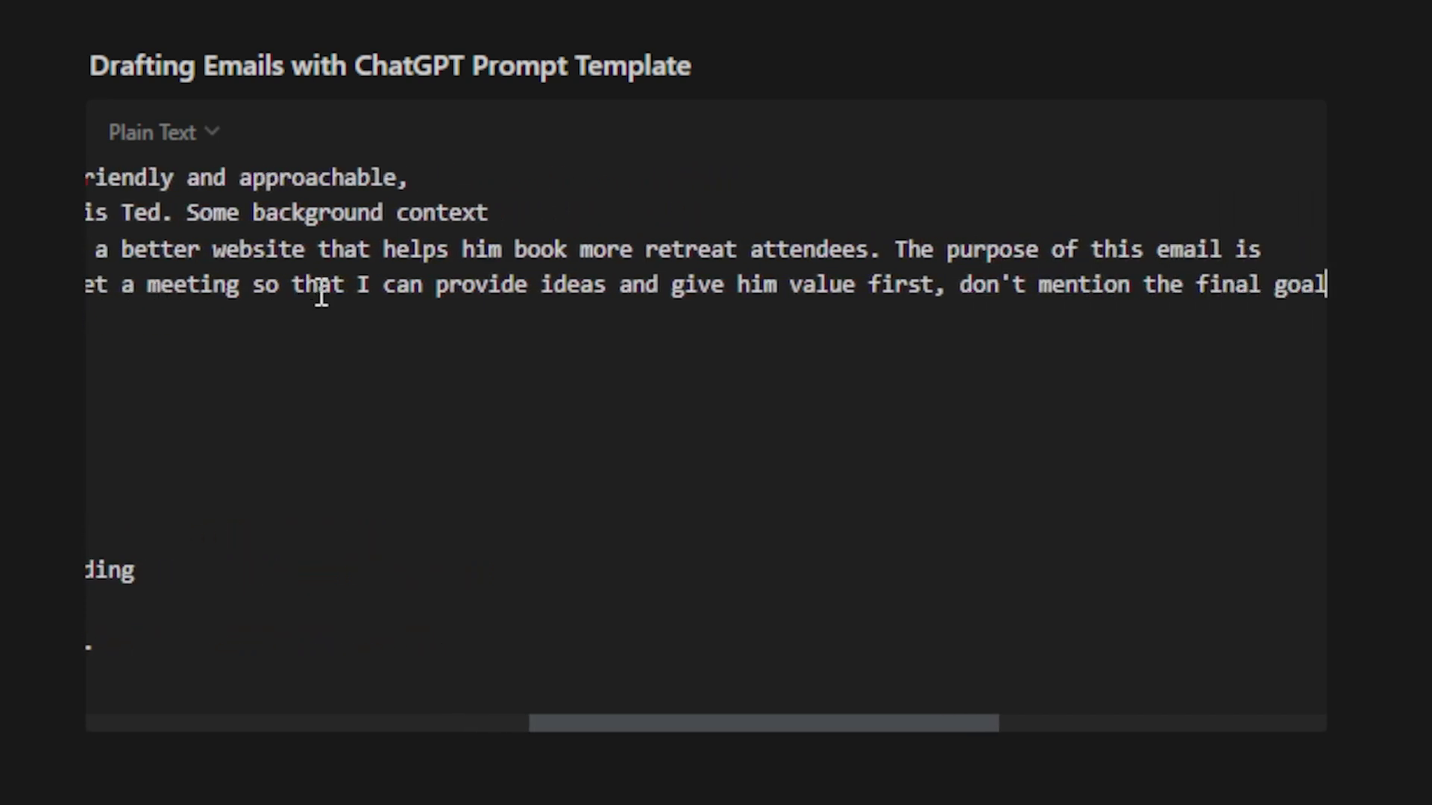
{"action": "type", "text": " of a sale"}
Set the desired outcome to getting a meeting booked with the founder, enthusiastic about the help.
{"action": "scroll", "coordinate": [447, 291], "scroll_direction": "right", "scroll_amount": 10}
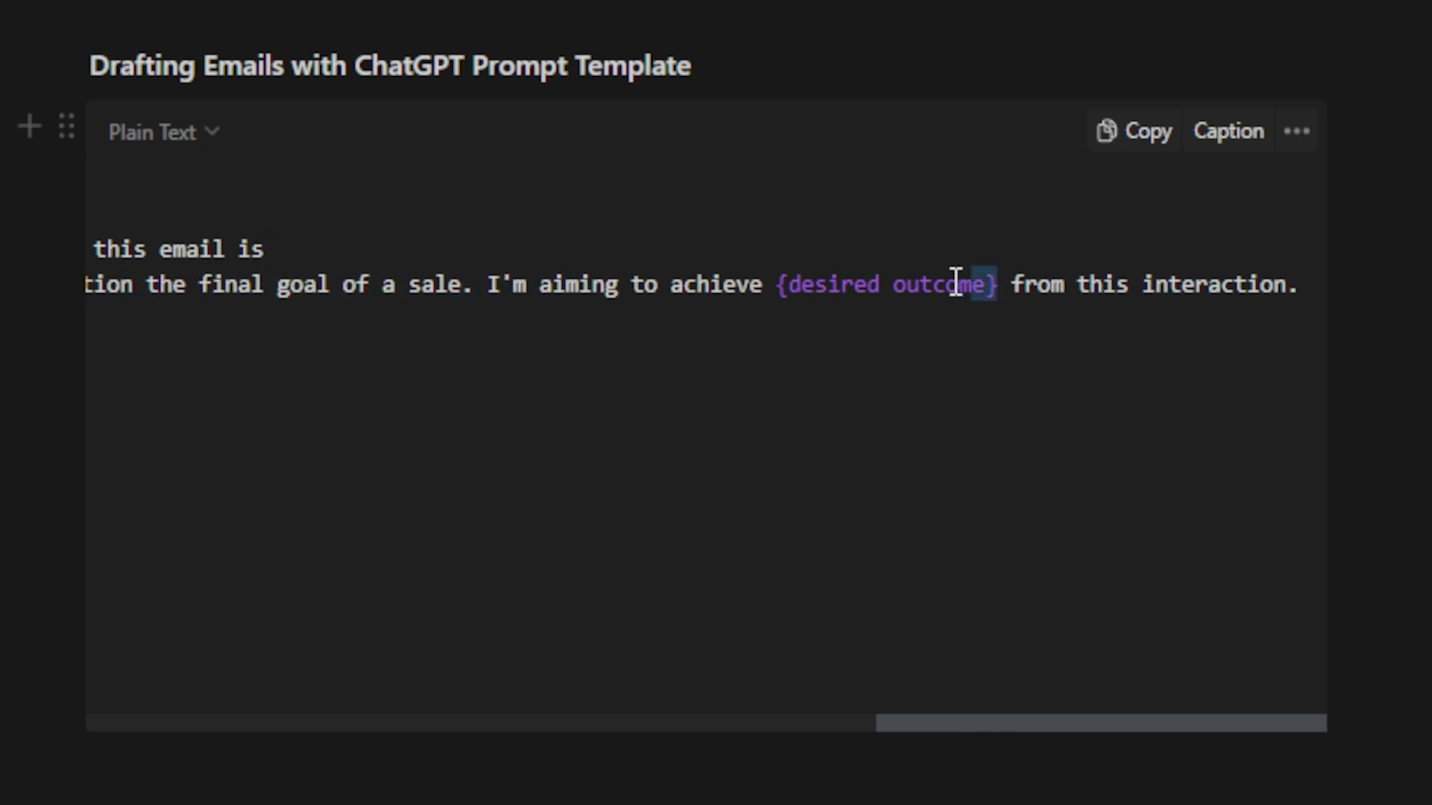
{"action": "key", "text": "BackSpace"}
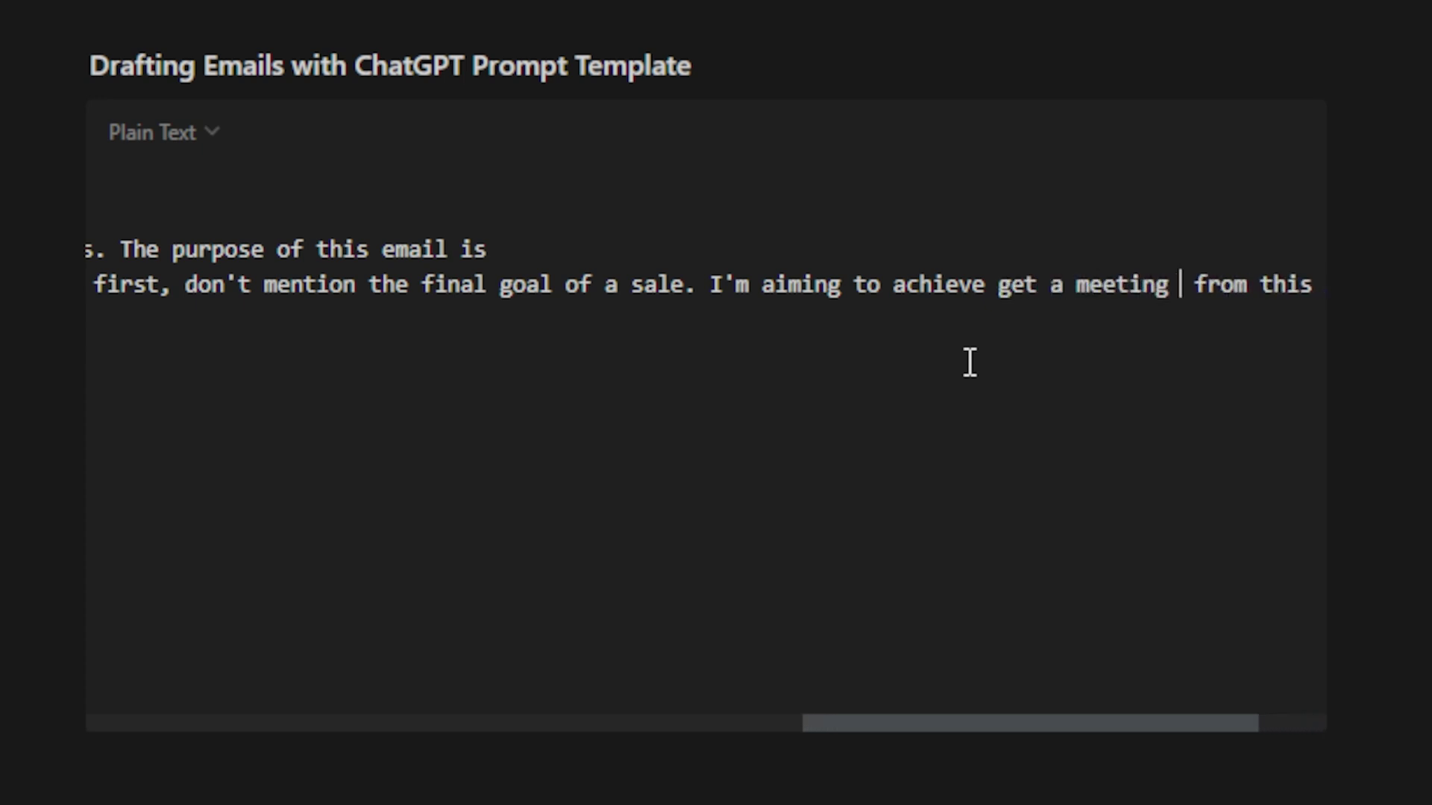
{"action": "type", "text": "get a meeting booked with Ted"}
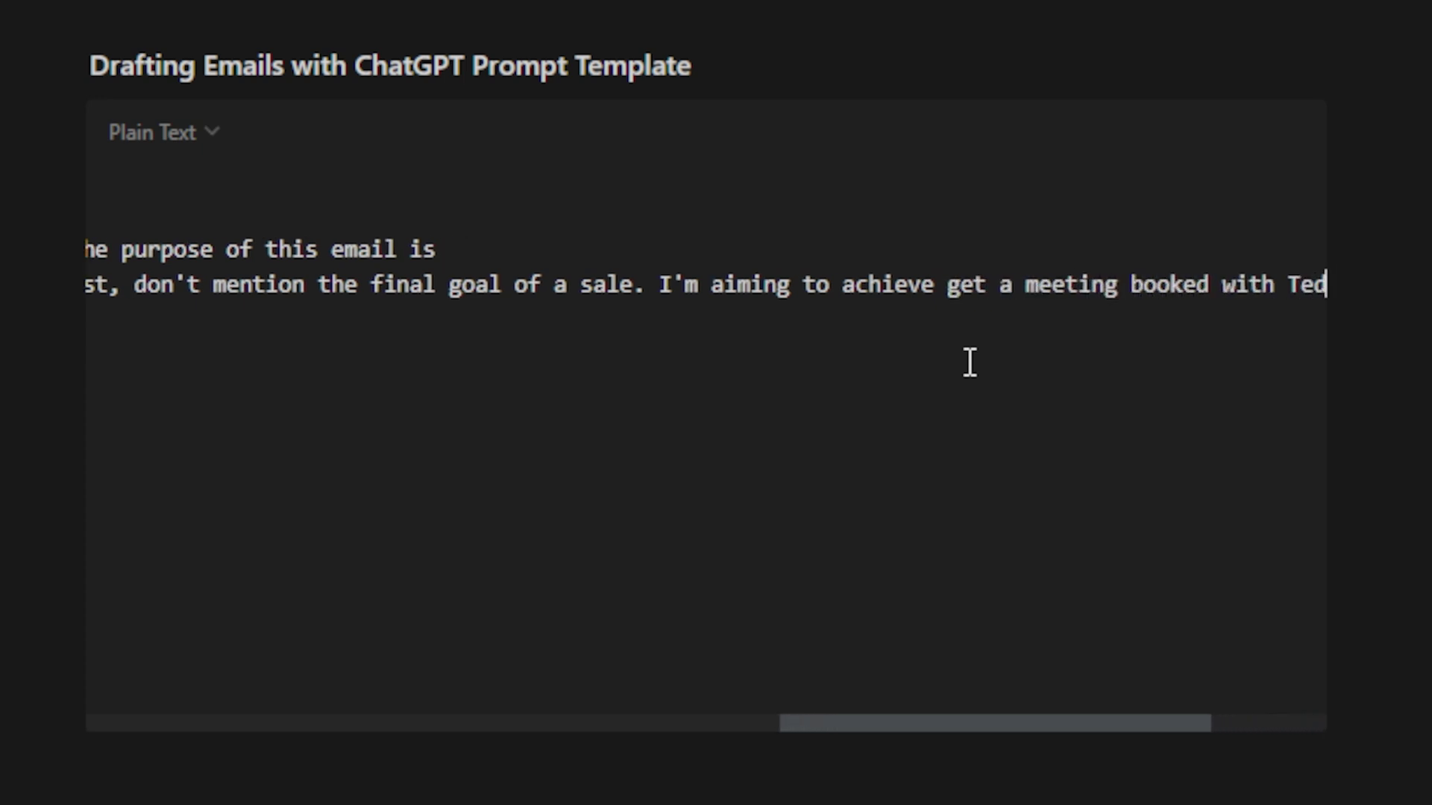
{"action": "type", "text": " and make sure he"}
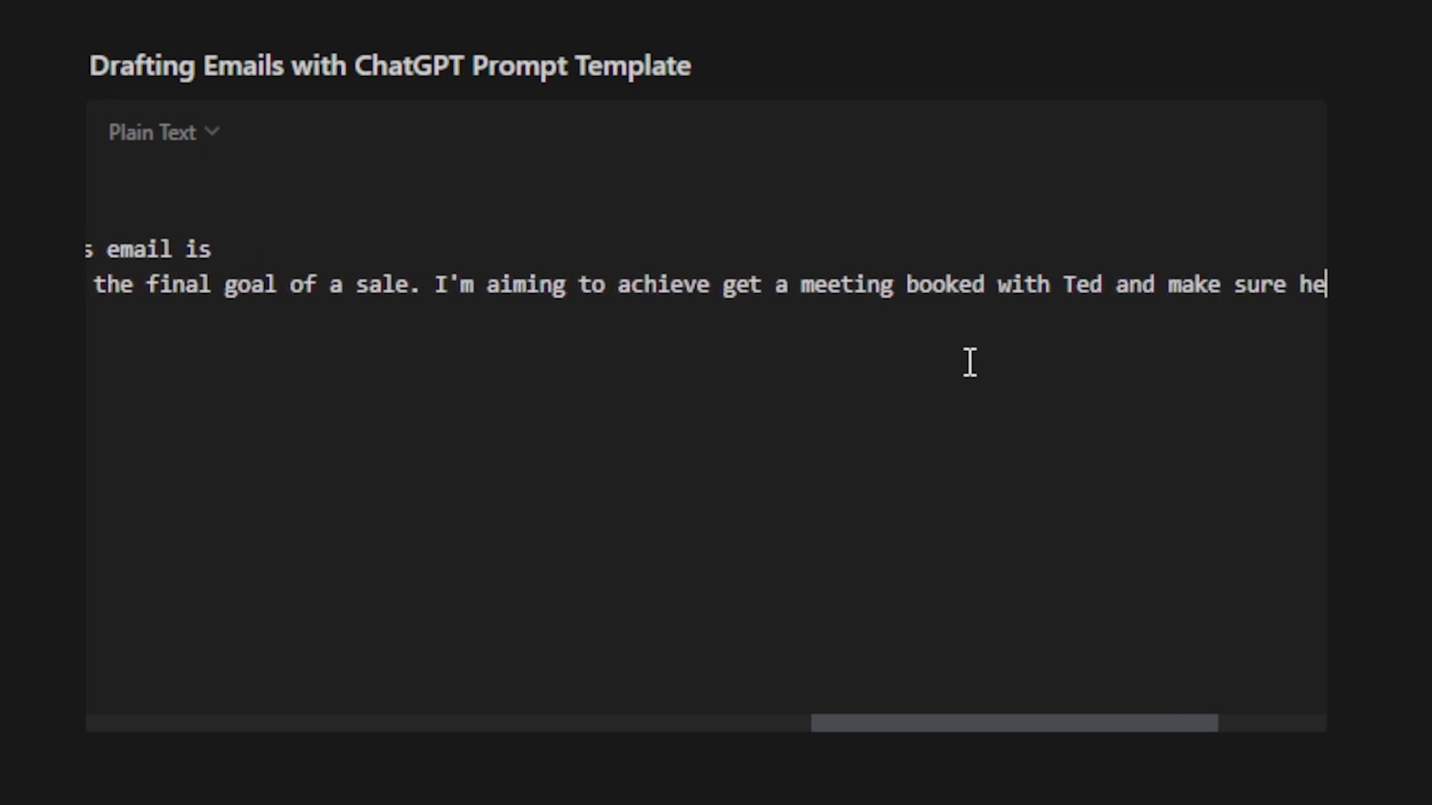
{"action": "type", "text": "'s enthusast"}
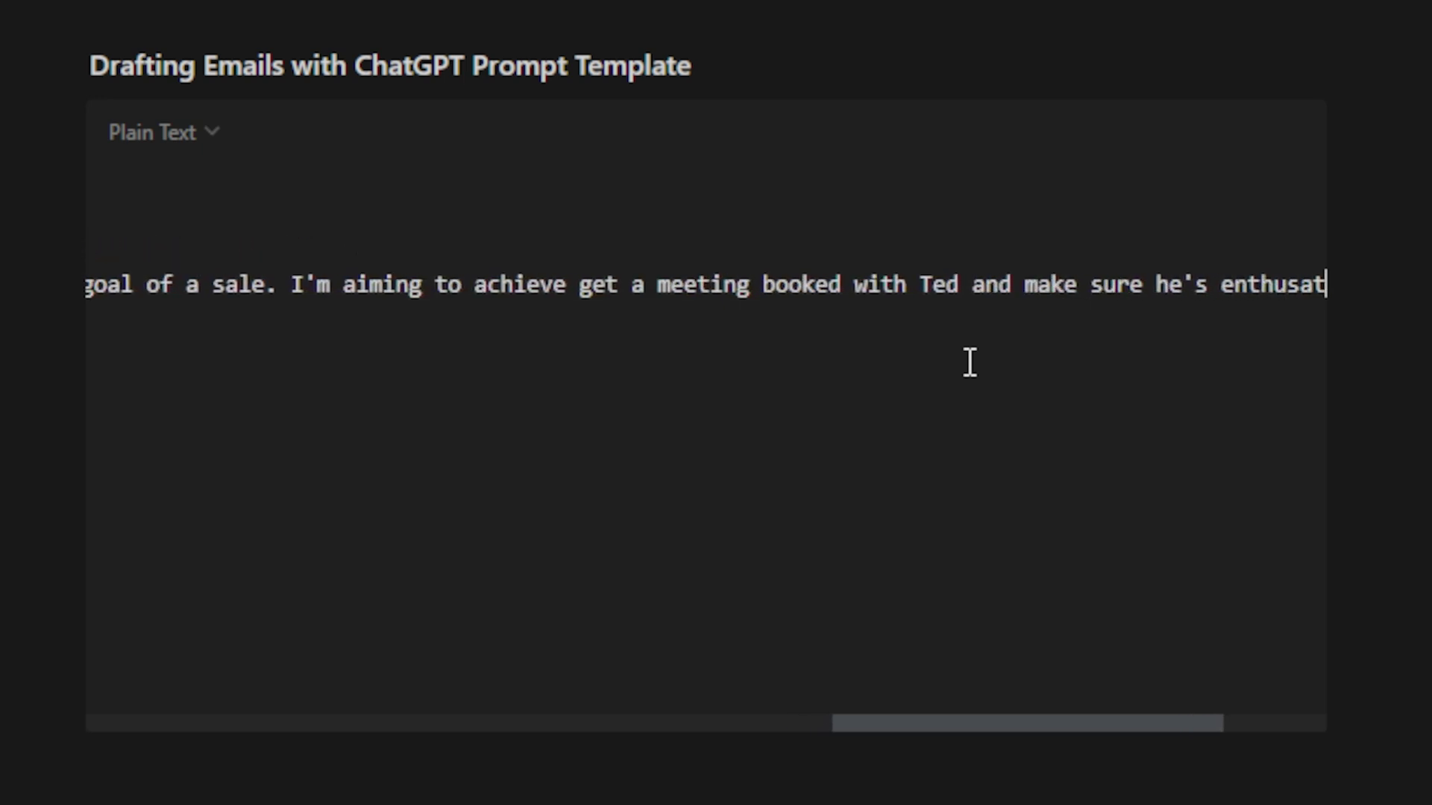
{"action": "type", "text": "ic about me "}
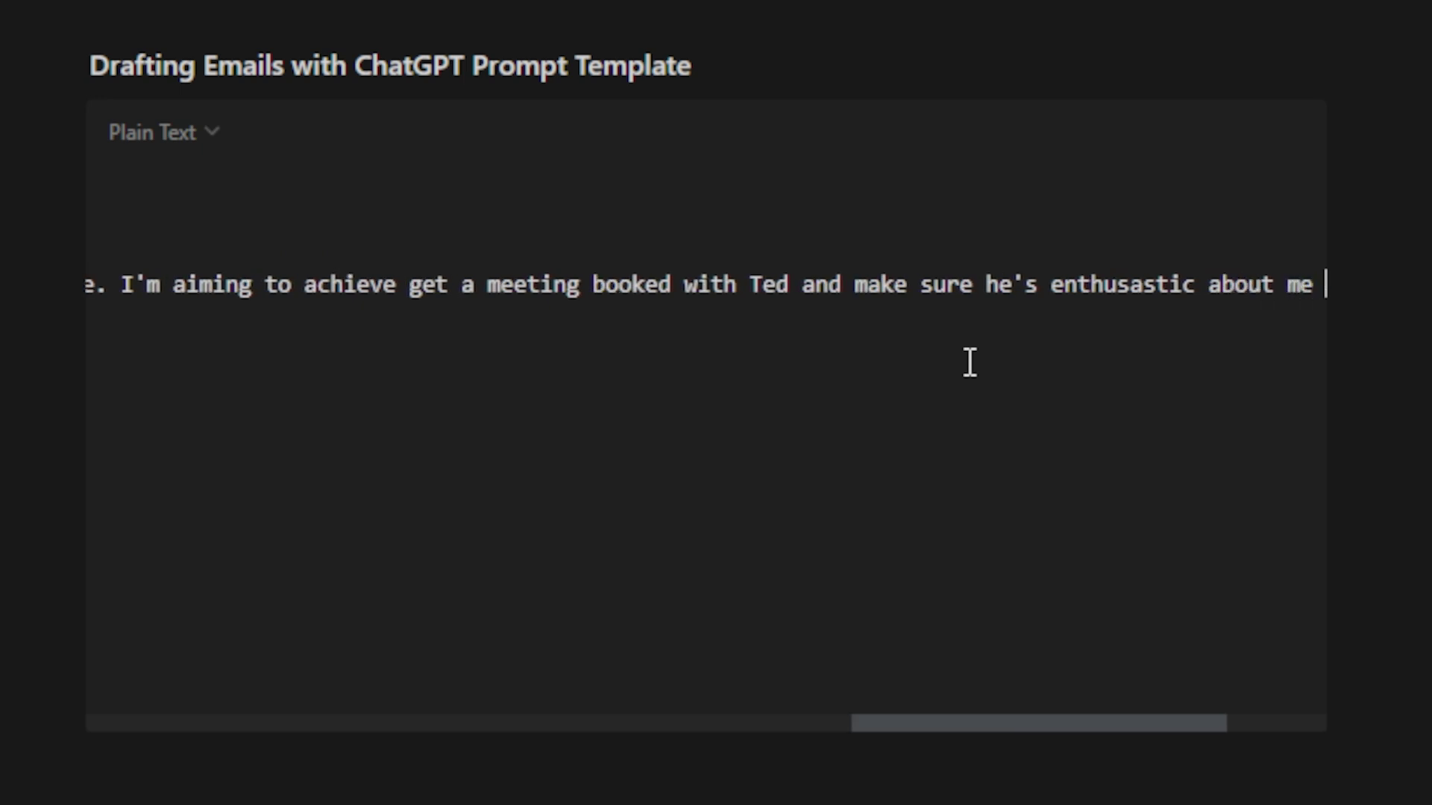
{"action": "type", "text": "helping m"}
Fill the first two points: being the right guy for the job, and building trust and partnership.
{"action": "left_click", "coordinate": [671, 436]}
{"action": "left_click_drag", "start_coordinate": [138, 317], "coordinate": [1047, 378]}
{"action": "left_click", "coordinate": [671, 436]}
{"action": "left_click_drag", "start_coordinate": [288, 392], "coordinate": [168, 392]}
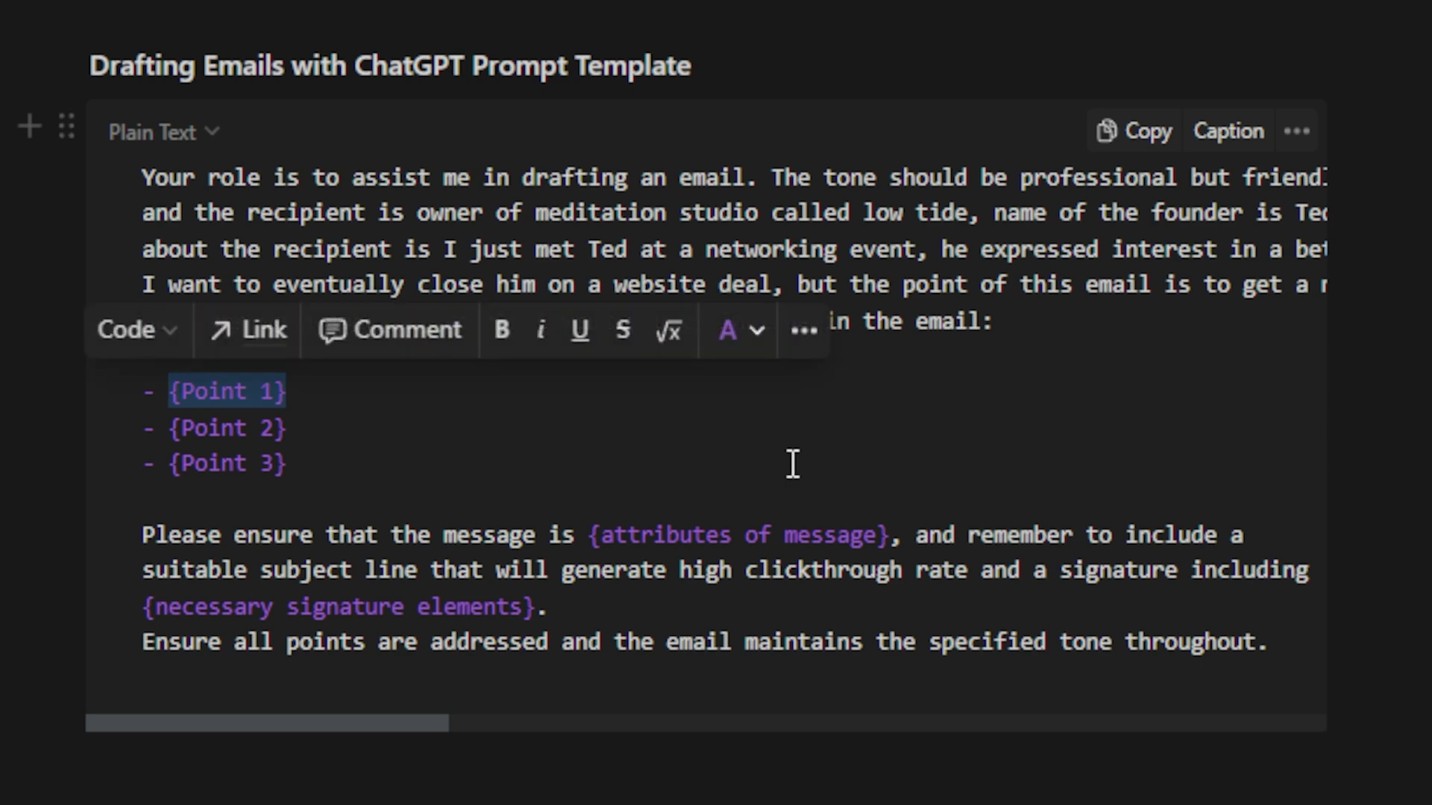
{"action": "key", "text": "BackSpace"}
{"action": "type", "text": "I want him to understand that I'm the right guy for the job."}
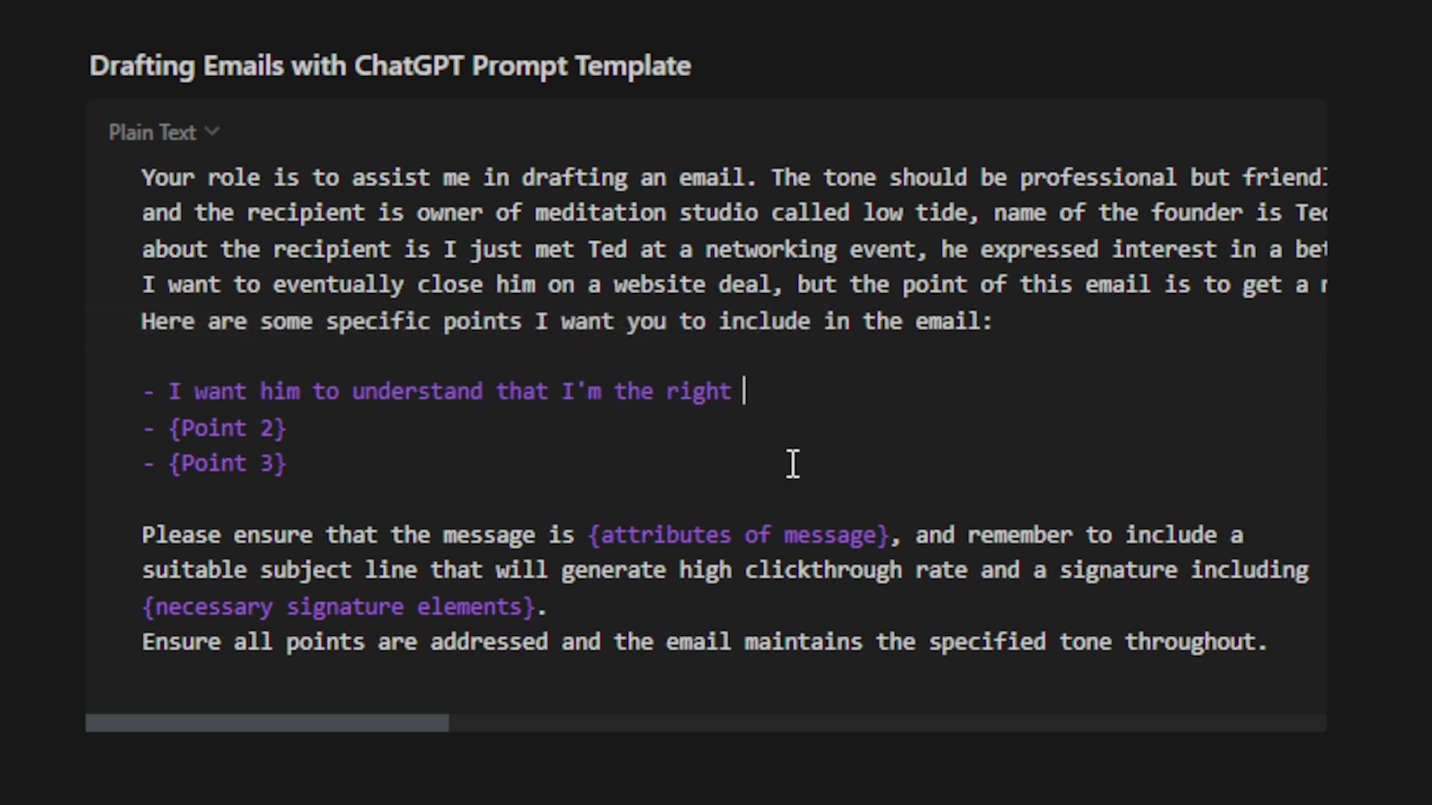
{"action": "key", "text": "Down"}
{"action": "key", "text": "End"}
{"action": "key", "text": "BackSpace"}
{"action": "key", "text": "BackSpace"}
{"action": "key", "text": "BackSpace"}
{"action": "key", "text": "BackSpace"}
{"action": "key", "text": "BackSpace"}
{"action": "key", "text": "BackSpace"}
{"action": "key", "text": "BackSpace"}
{"action": "key", "text": "BackSpace"}
{"action": "key", "text": "BackSpace"}
{"action": "type", "text": "I want to increase trust and establish a partnership."}
Add the third and fourth points: providing value upfront and sharing a review of lowtidemeditation.com.
{"action": "key", "text": "Down"}
{"action": "key", "text": "End"}
{"action": "key", "text": "BackSpace"}
{"action": "key", "text": "BackSpace"}
{"action": "key", "text": "BackSpace"}
{"action": "key", "text": "BackSpace"}
{"action": "key", "text": "BackSpace"}
{"action": "key", "text": "BackSpace"}
{"action": "key", "text": "BackSpace"}
{"action": "key", "text": "BackSpace"}
{"action": "key", "text": "BackSpace"}
{"action": "type", "text": "I want to be a helpful and valuable resource in this email by providing value upfront."}
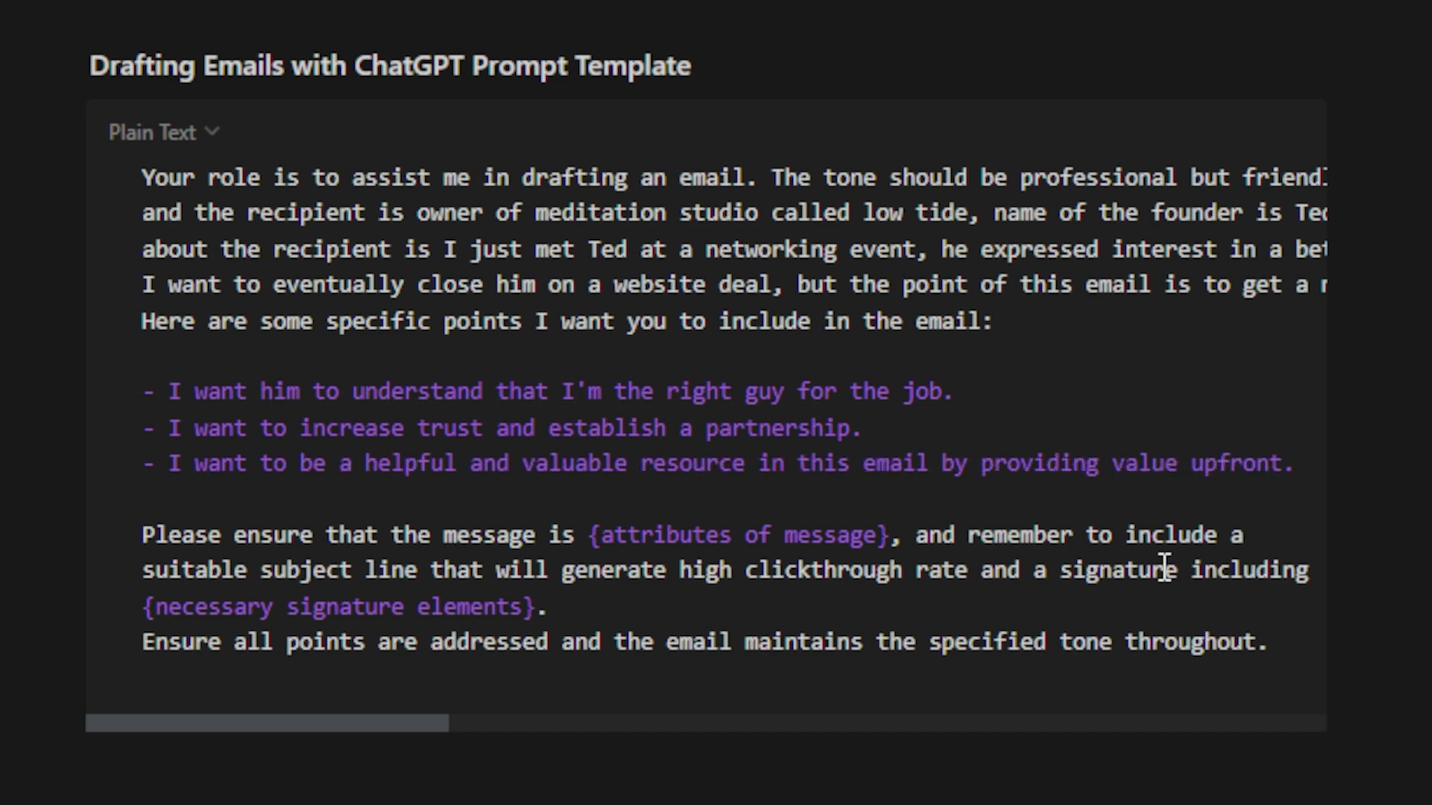
{"action": "key", "text": "Return"}
{"action": "type", "text": "- I want to share a review of my opinion on how to improve lowtidemeditation.com"}
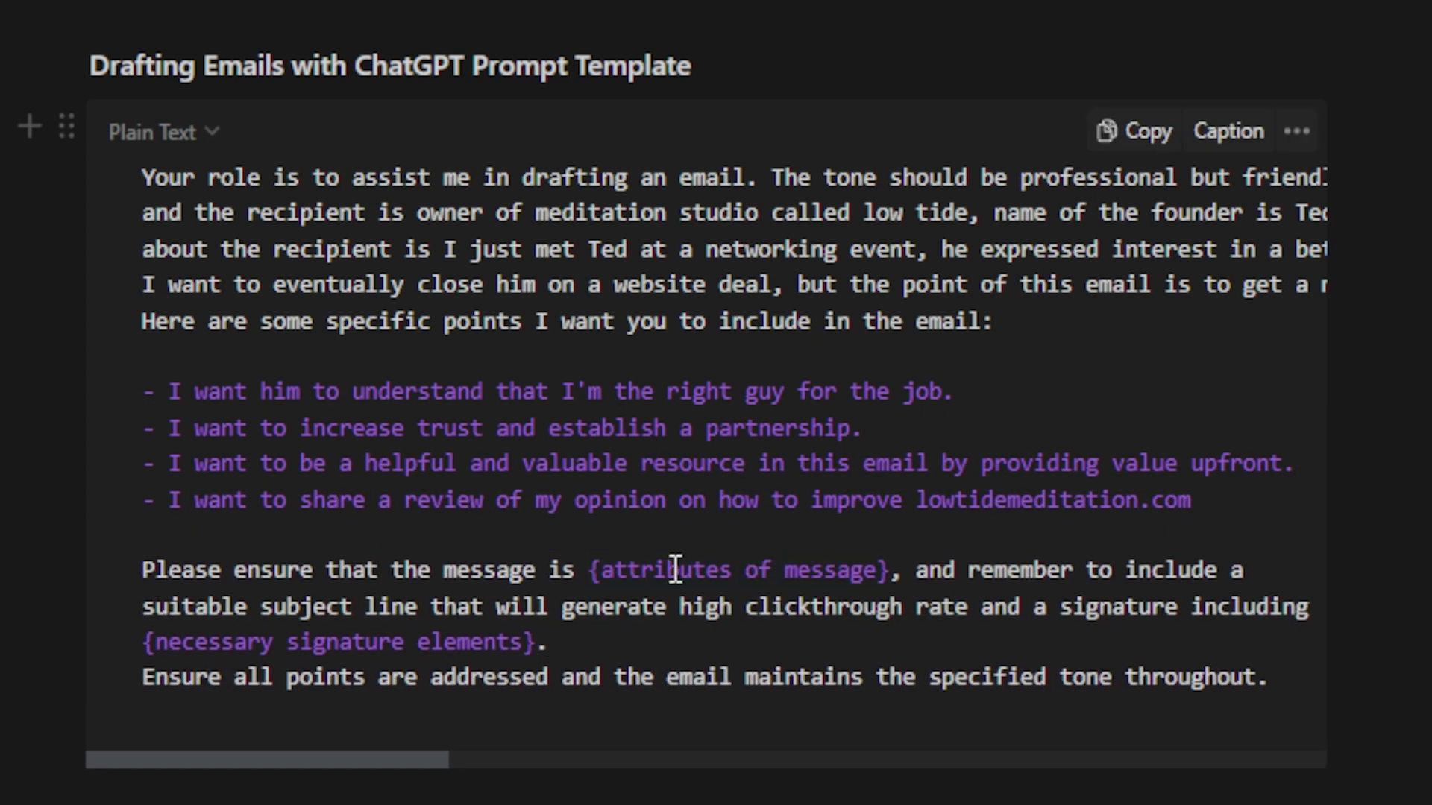
Describe the message as kind, non-pushy, concise but punchy, sign off 'Warm Regards,' and copy the prompt.
{"action": "left_click_drag", "start_coordinate": [593, 569], "coordinate": [889, 570]}
{"action": "type", "text": "kind, app"}
{"action": "type", "text": "roachable, non pus"}
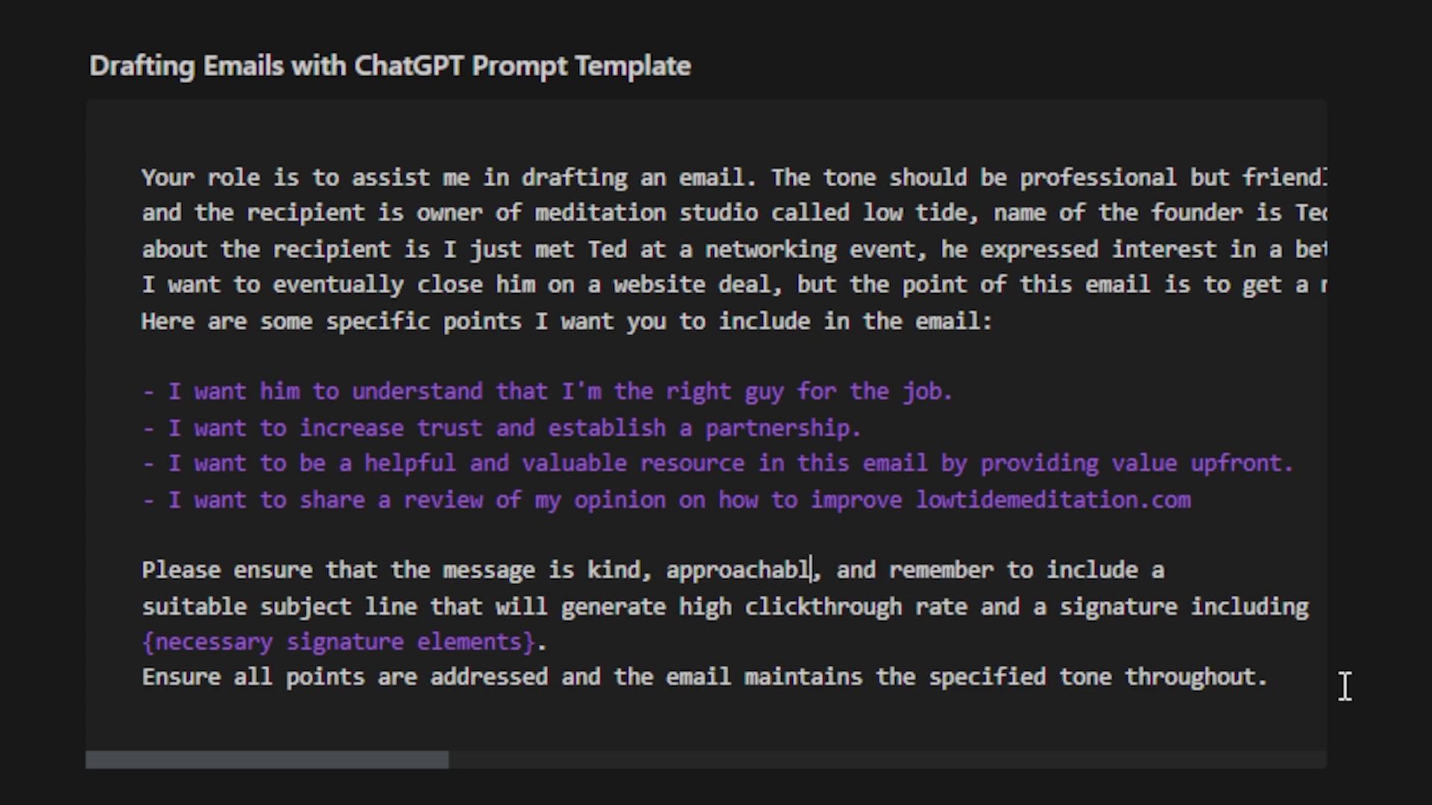
{"action": "type", "text": "hy, short and con"}
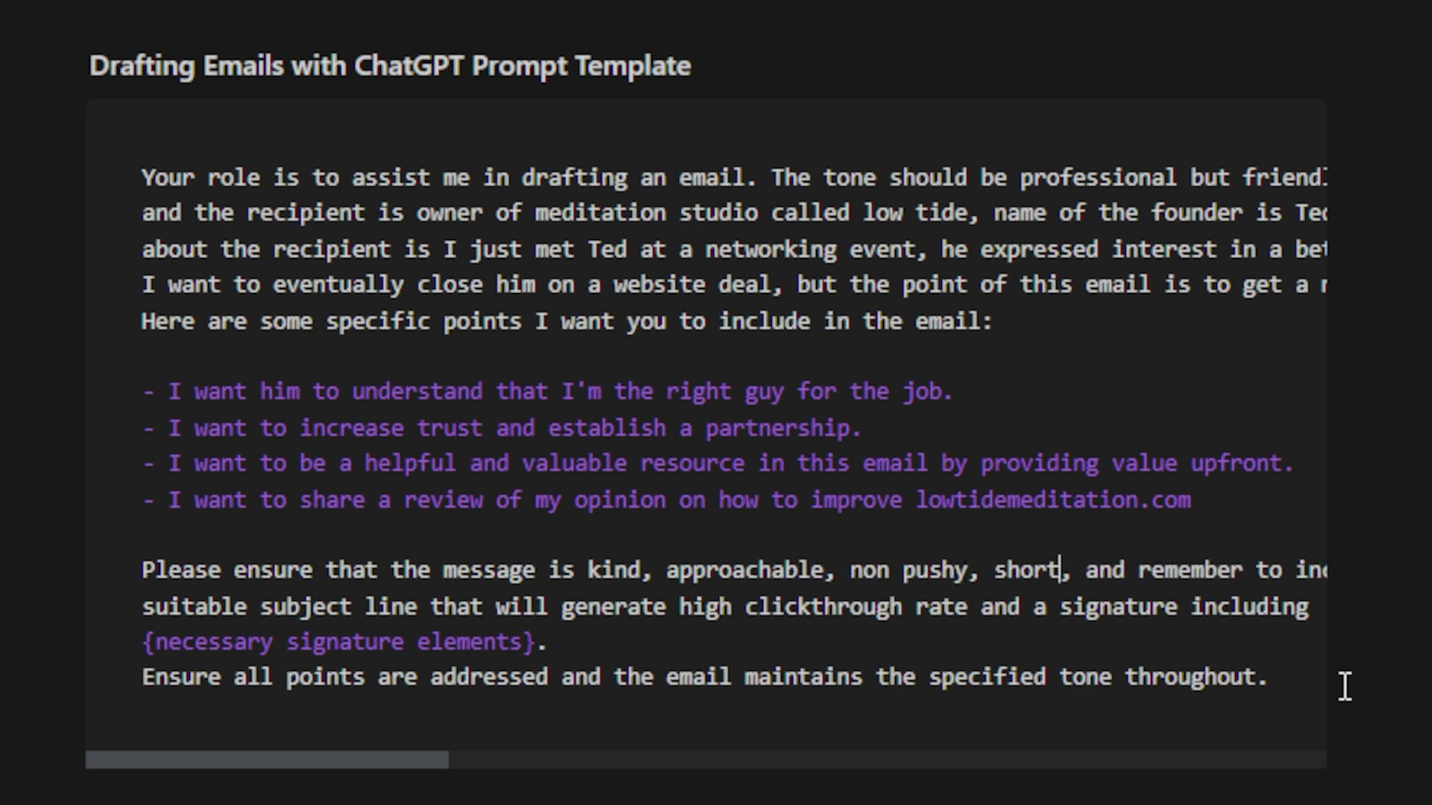
{"action": "type", "text": "cise but punchy an"}
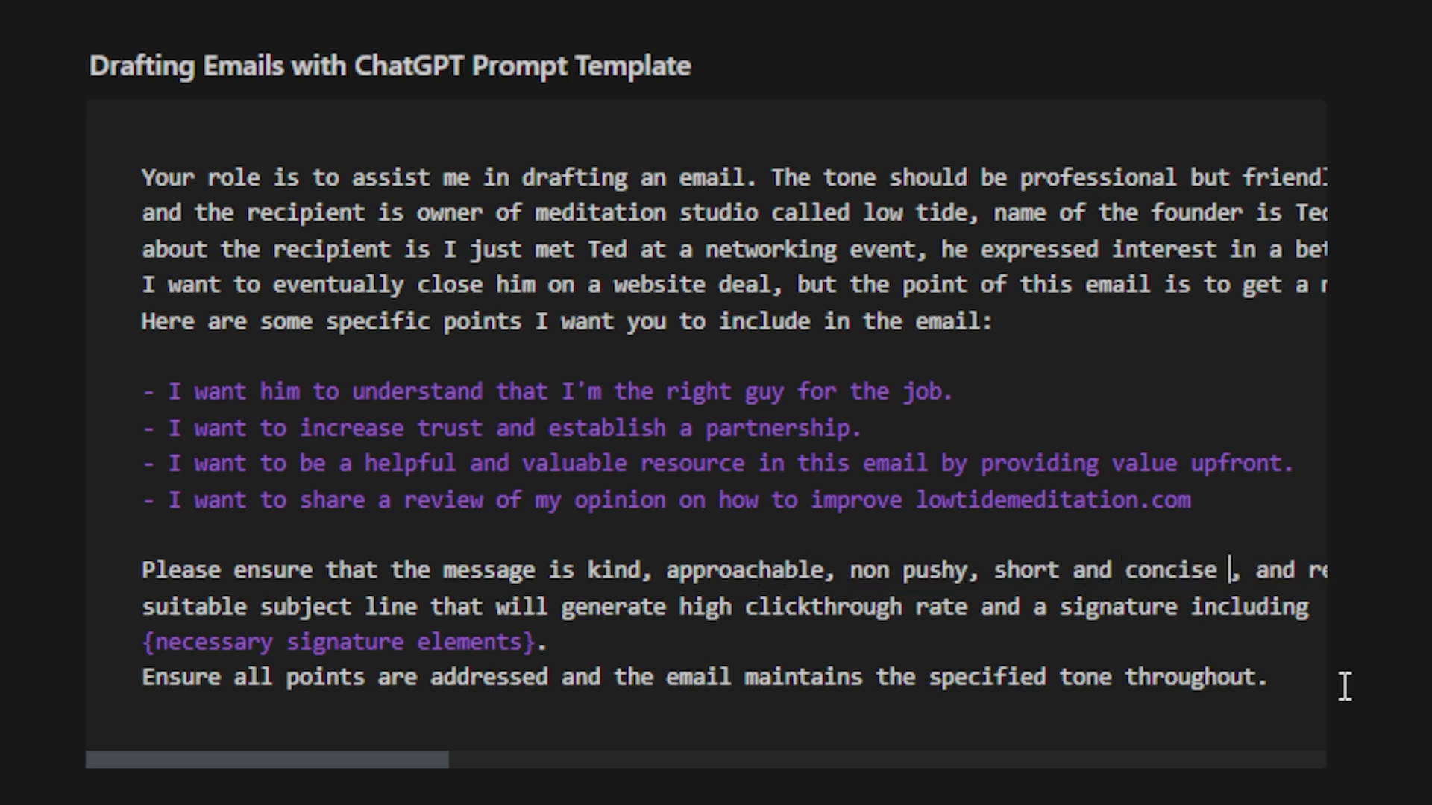
{"action": "type", "text": "d valuable"}
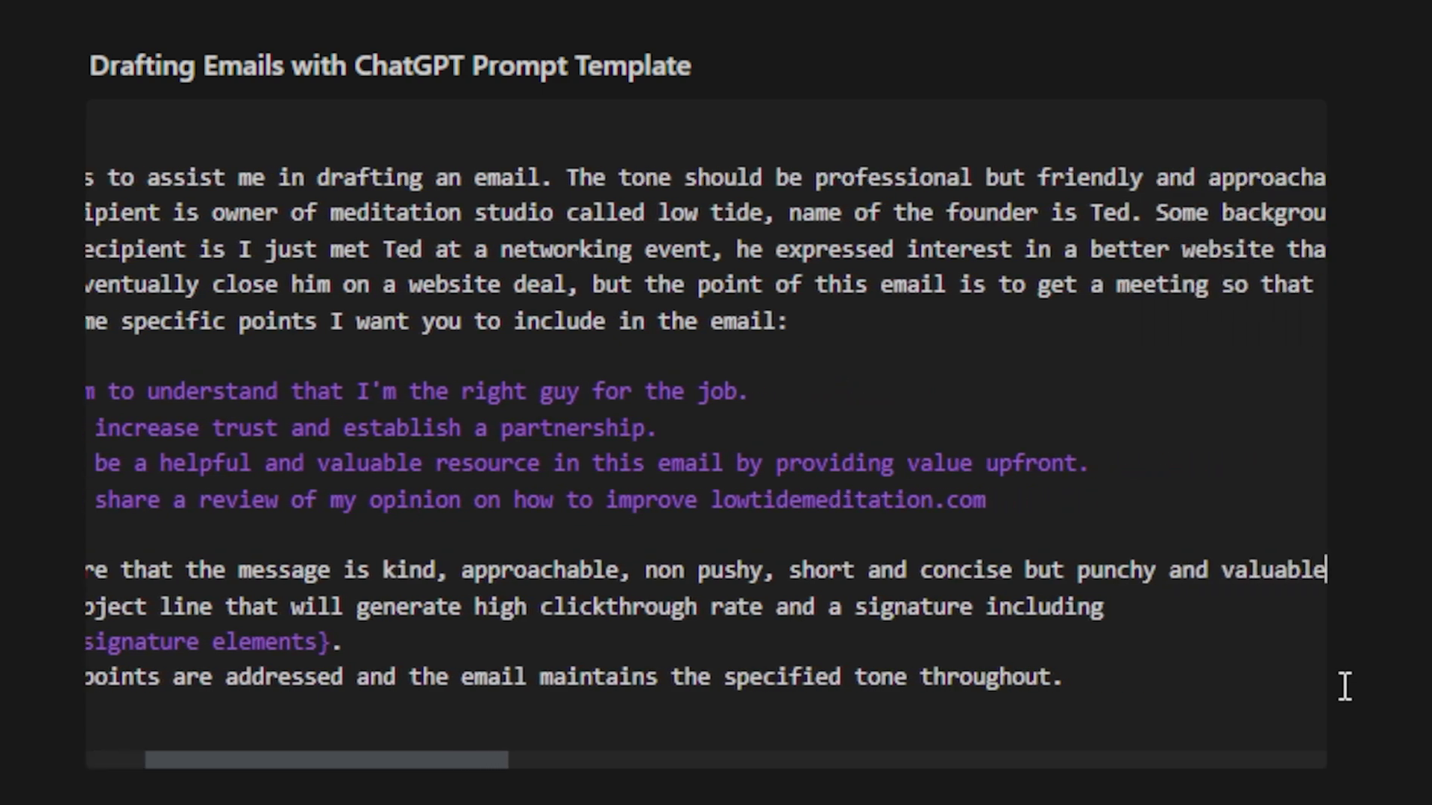
{"action": "left_click_drag", "start_coordinate": [537, 641], "coordinate": [143, 638]}
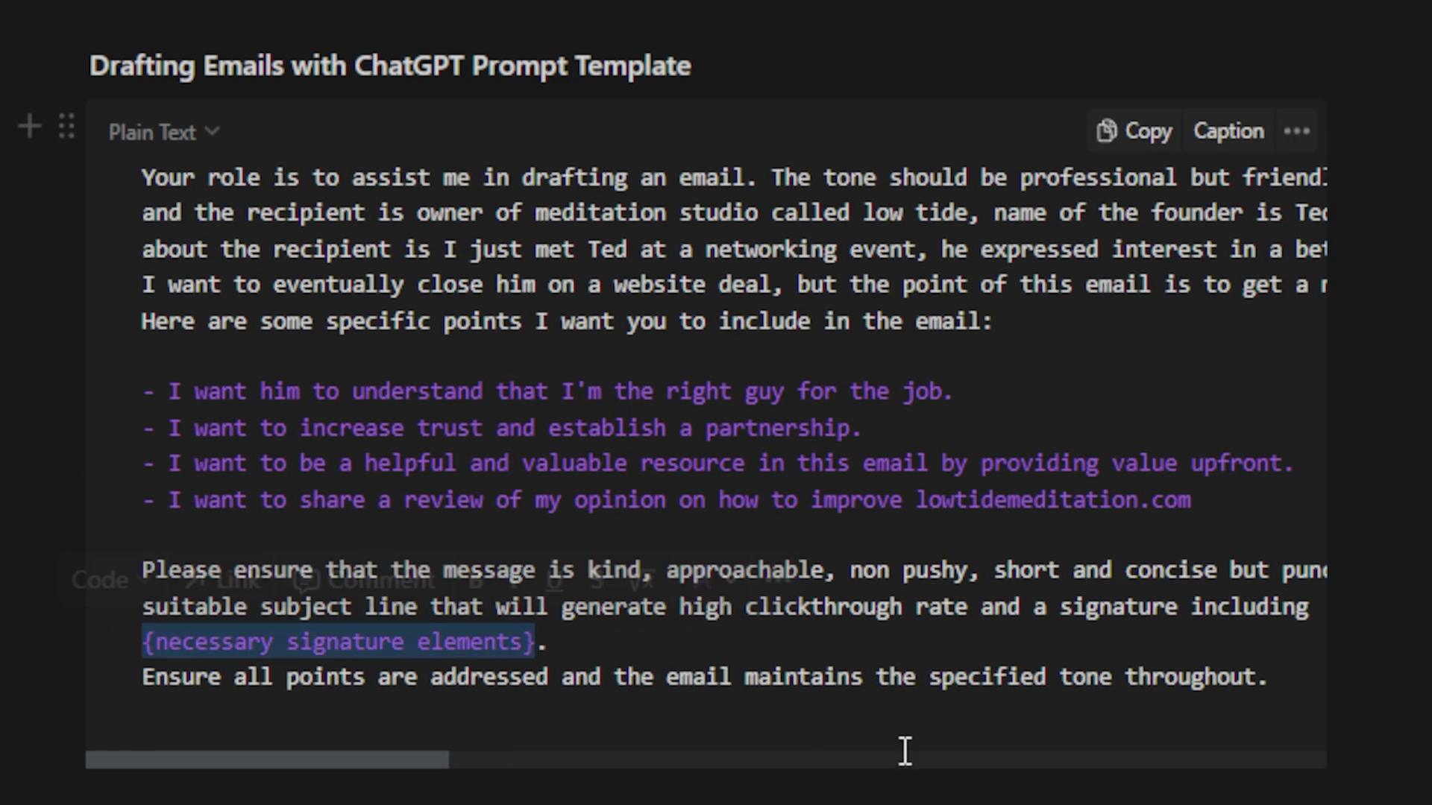
{"action": "key", "text": "BackSpace"}
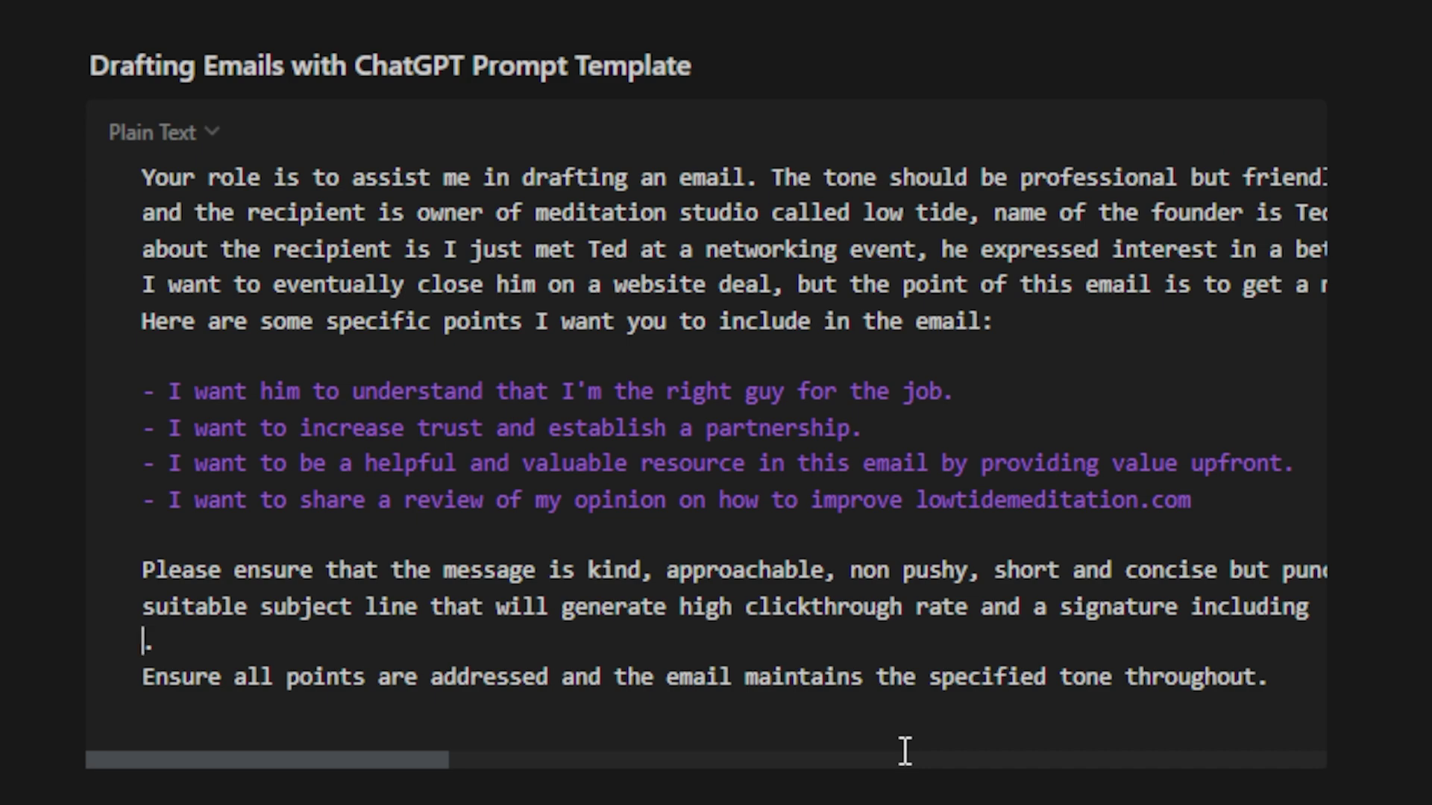
{"action": "type", "text": "Warm Regards,"}
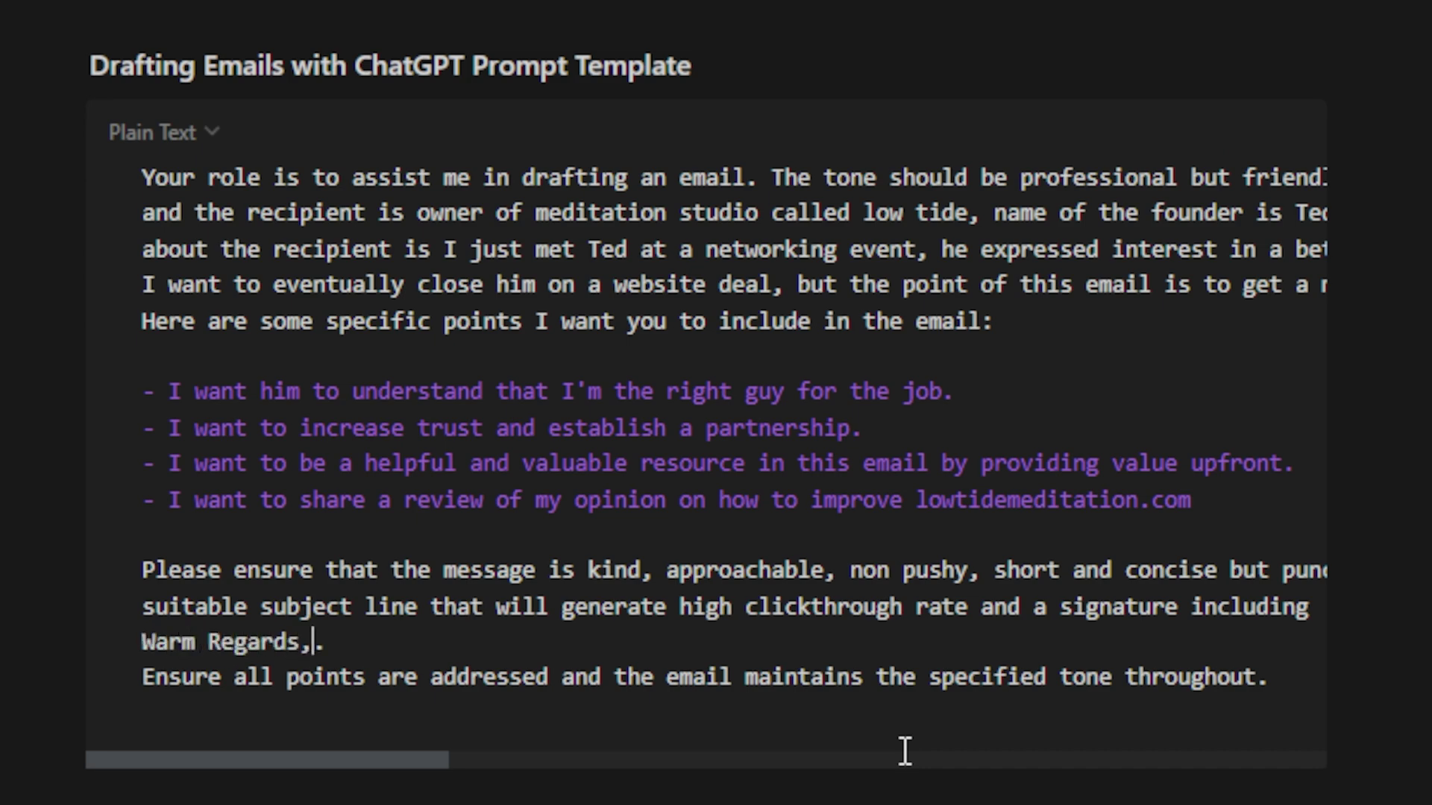
{"action": "key", "text": "Return"}
{"action": "type", "text": "Carter from the networking event"}
{"action": "key", "text": "Return"}
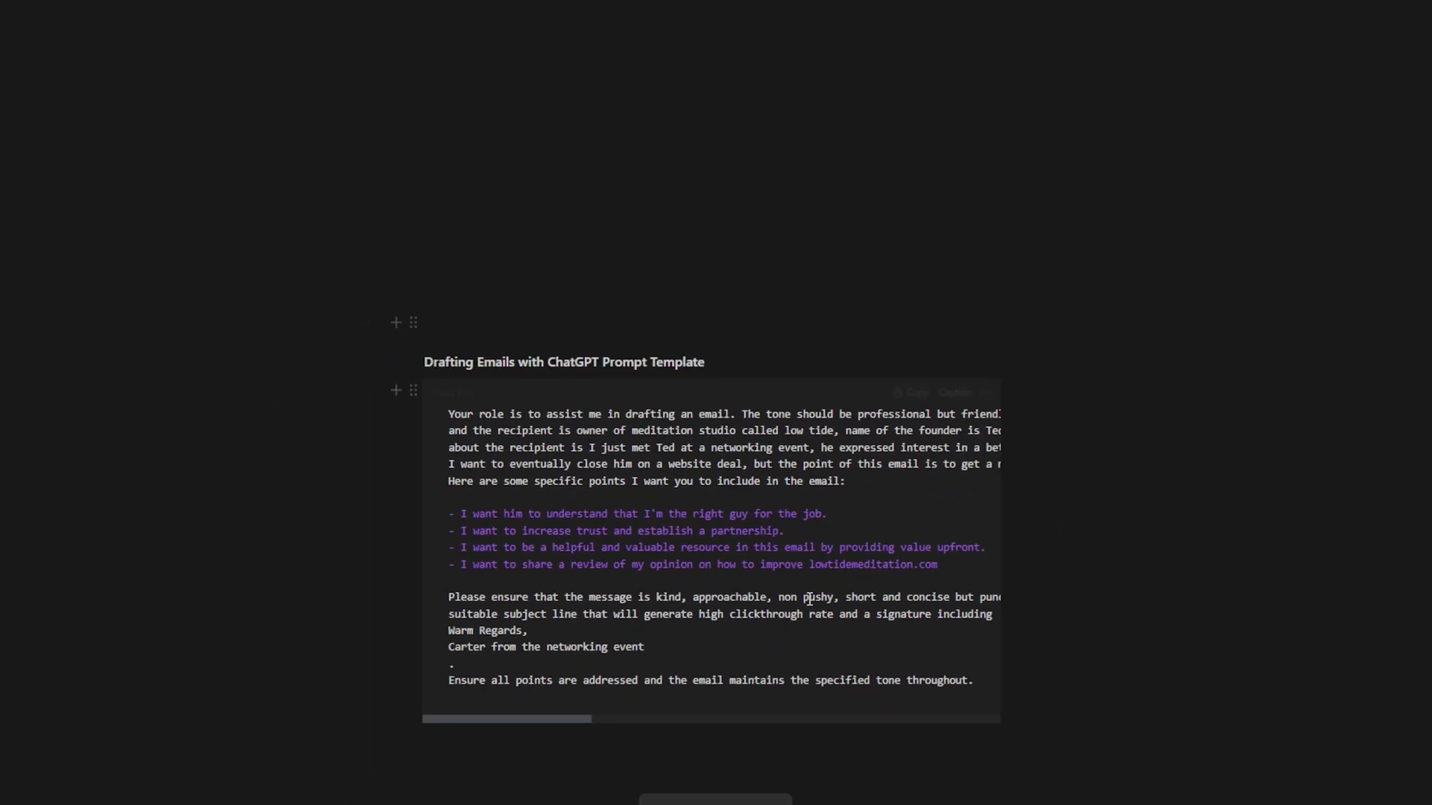
{"action": "left_click", "coordinate": [913, 393]}
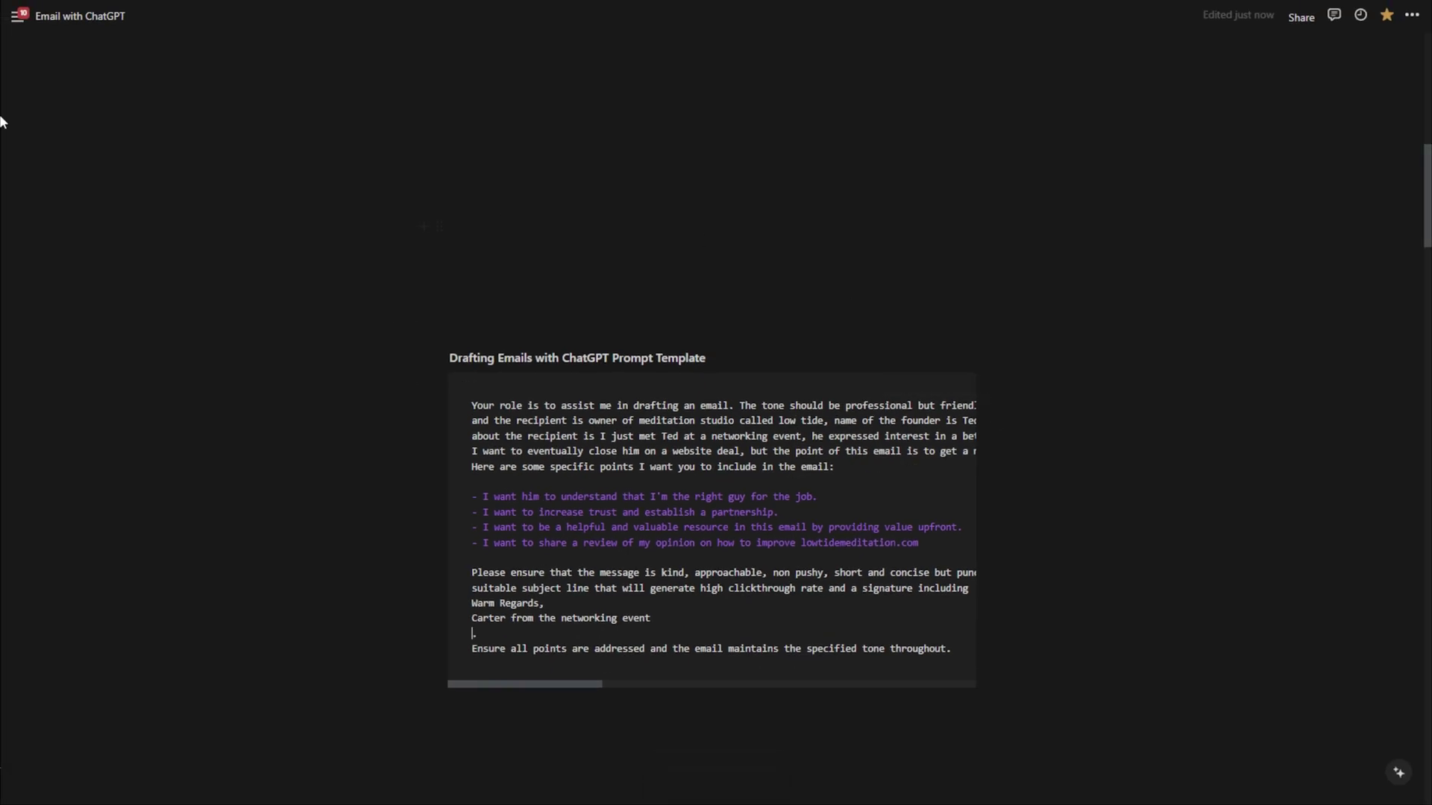
Paste the completed prompt into ChatGPT, send it, and review the drafted Low Tide outreach email.
{"action": "mouse_move", "coordinate": [0, 233]}
{"action": "left_click", "coordinate": [42, 79]}
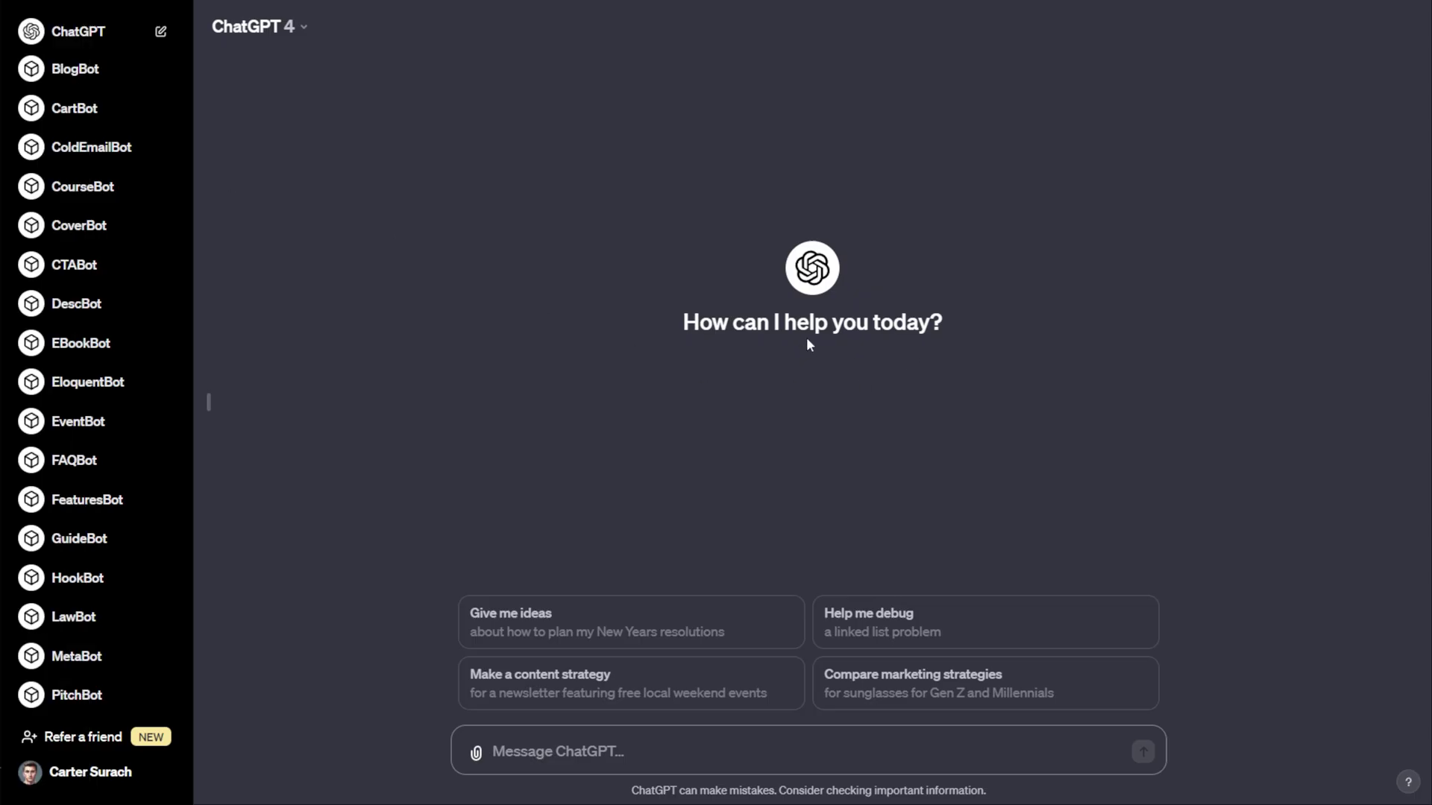
{"action": "key", "text": "ctrl+v"}
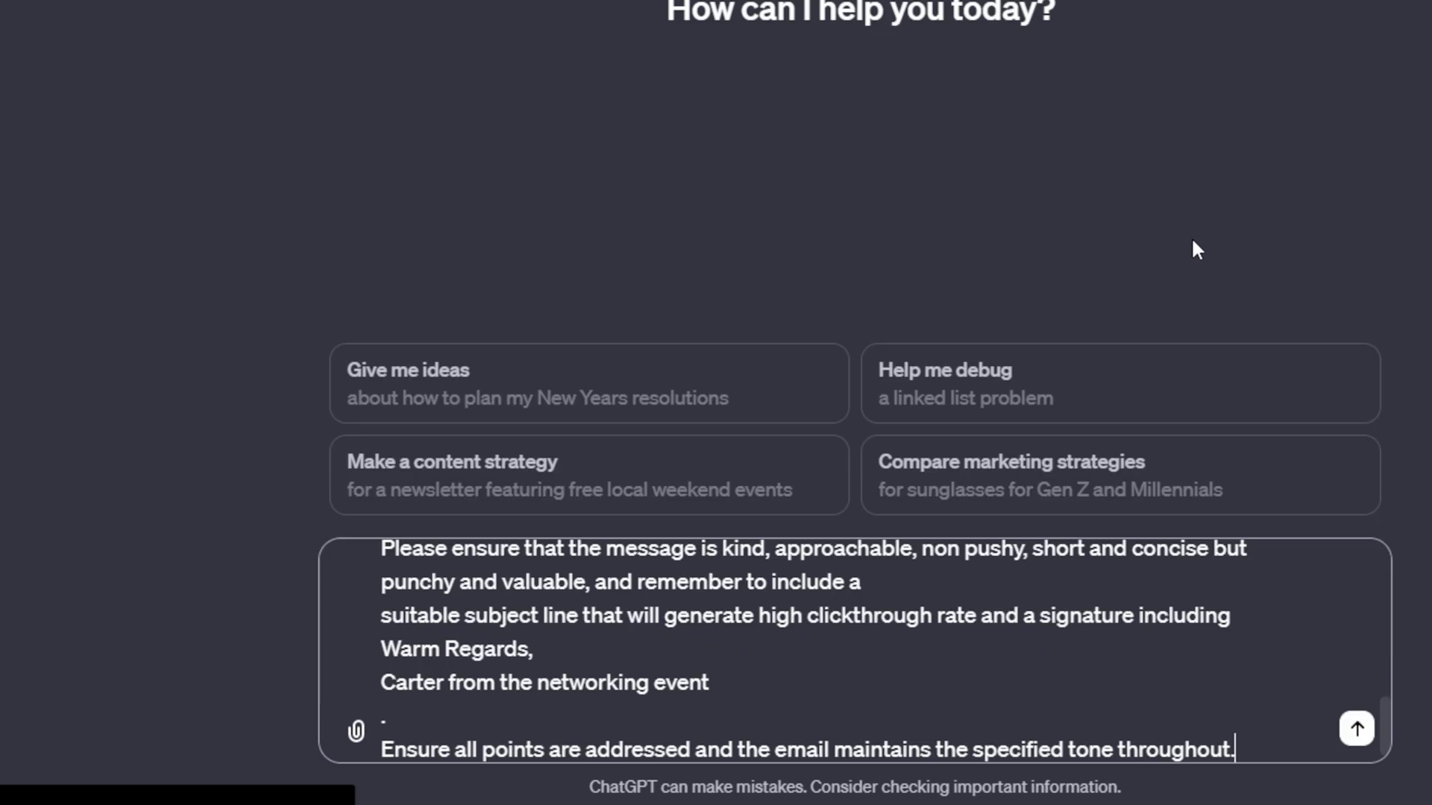
{"action": "key", "text": "Return"}
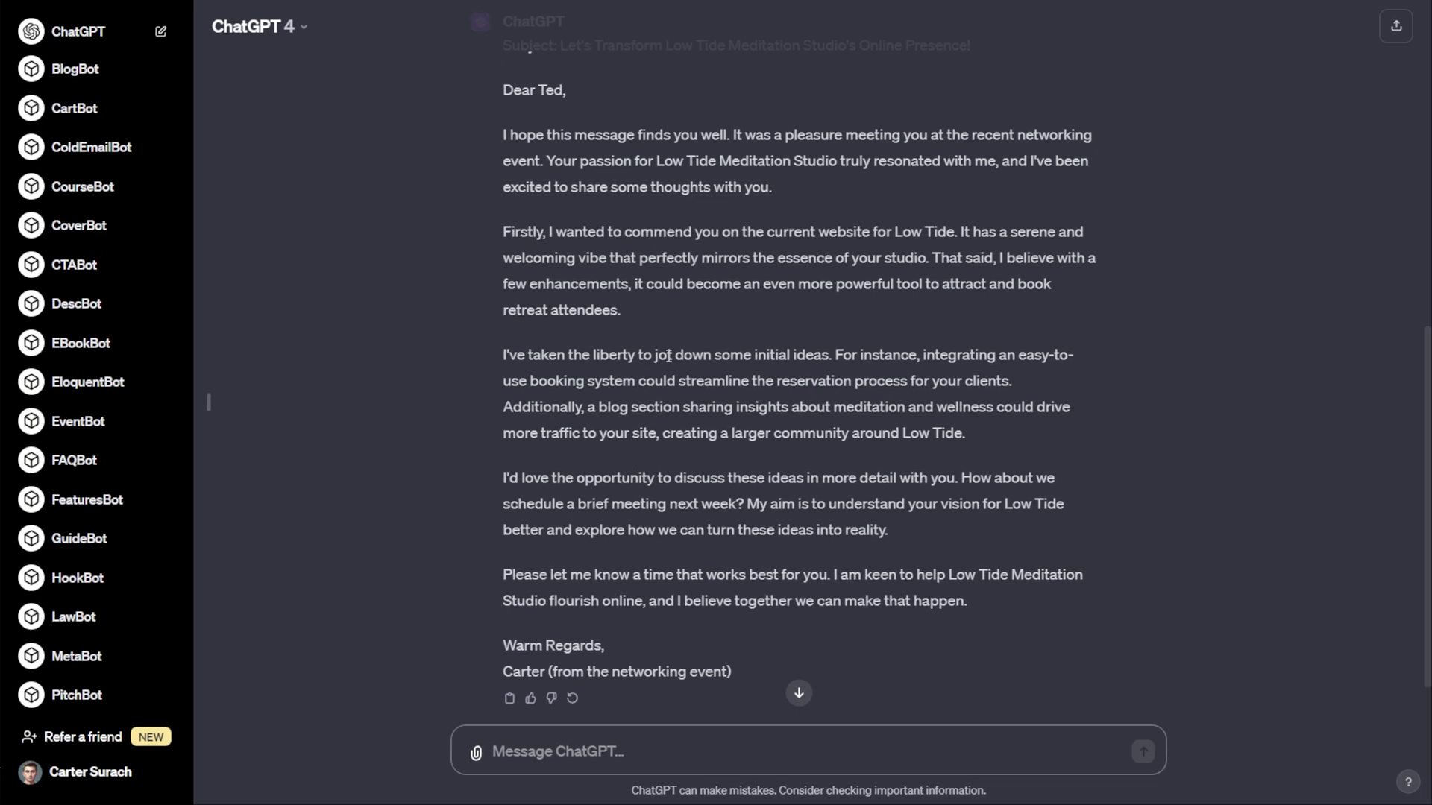
{"action": "scroll", "coordinate": [668, 357], "scroll_direction": "up", "scroll_amount": 2}
{"action": "left_click_drag", "start_coordinate": [505, 198], "coordinate": [948, 600]}
{"action": "left_click", "coordinate": [949, 601]}
{"action": "scroll", "coordinate": [947, 515], "scroll_direction": "up", "scroll_amount": 3}
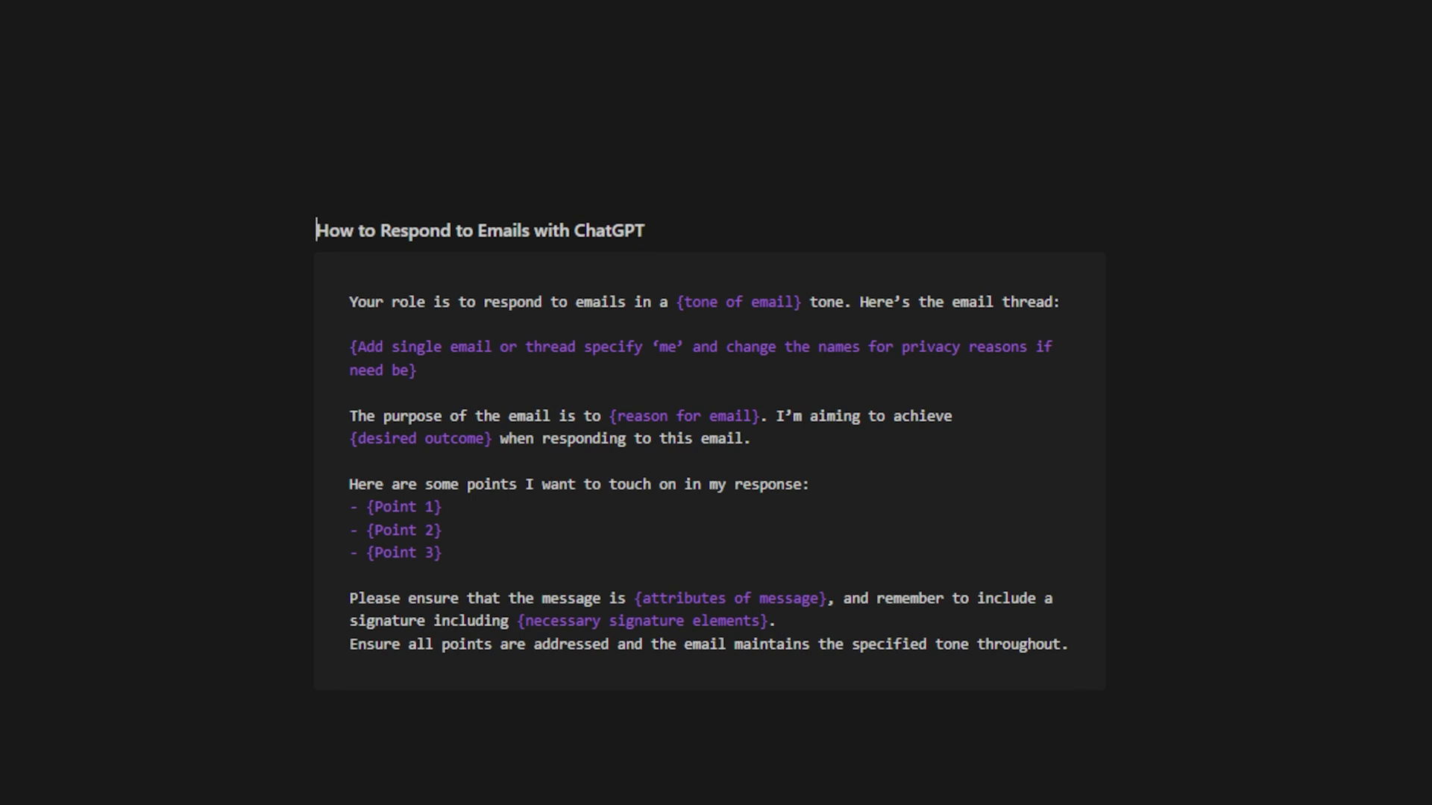
Scroll to the How to Respond to Emails template and select the sample proposal-request email.
{"action": "scroll", "coordinate": [1144, 582], "scroll_direction": "down", "scroll_amount": 15}
{"action": "scroll", "coordinate": [1144, 579], "scroll_direction": "down", "scroll_amount": 2}
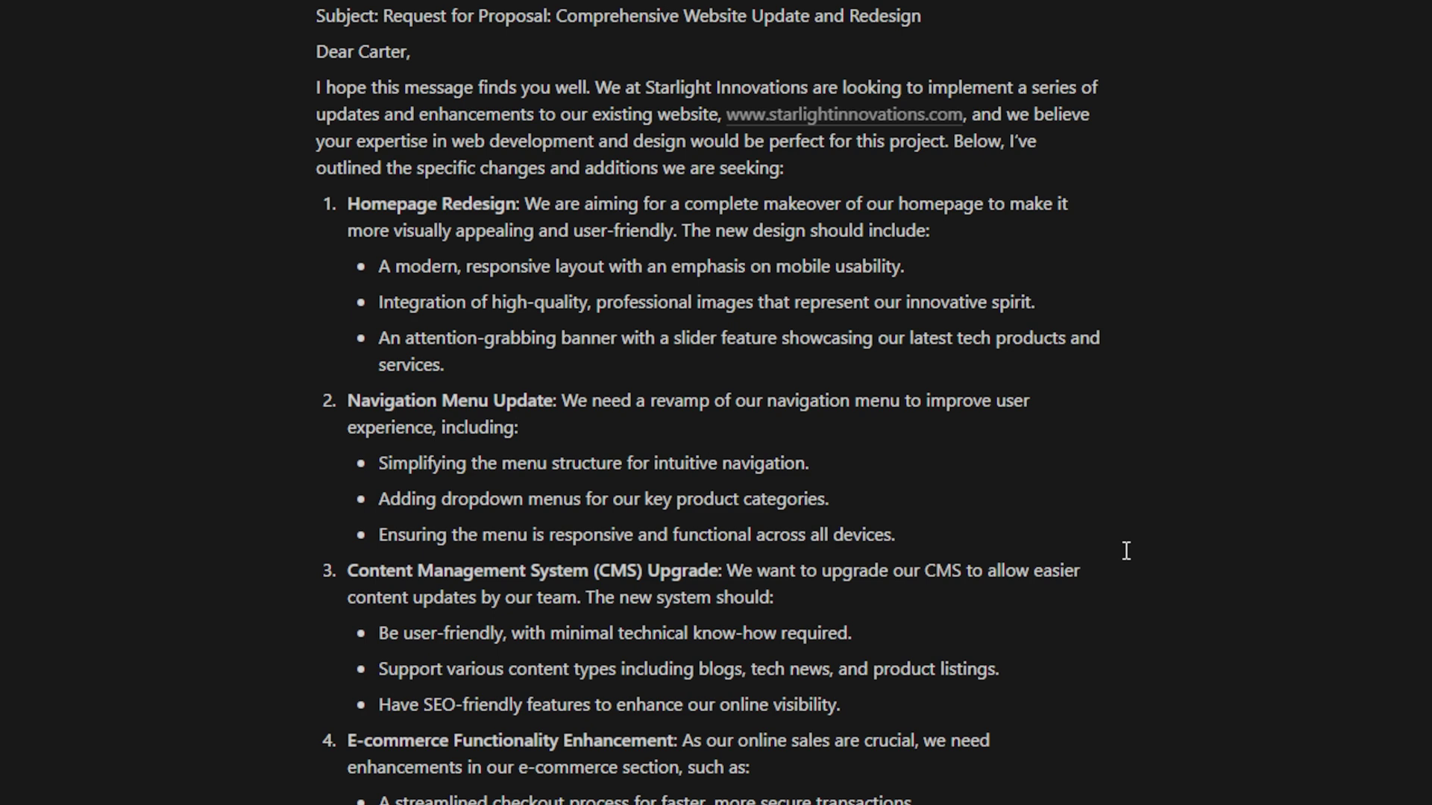
{"action": "scroll", "coordinate": [1126, 551], "scroll_direction": "down", "scroll_amount": 10}
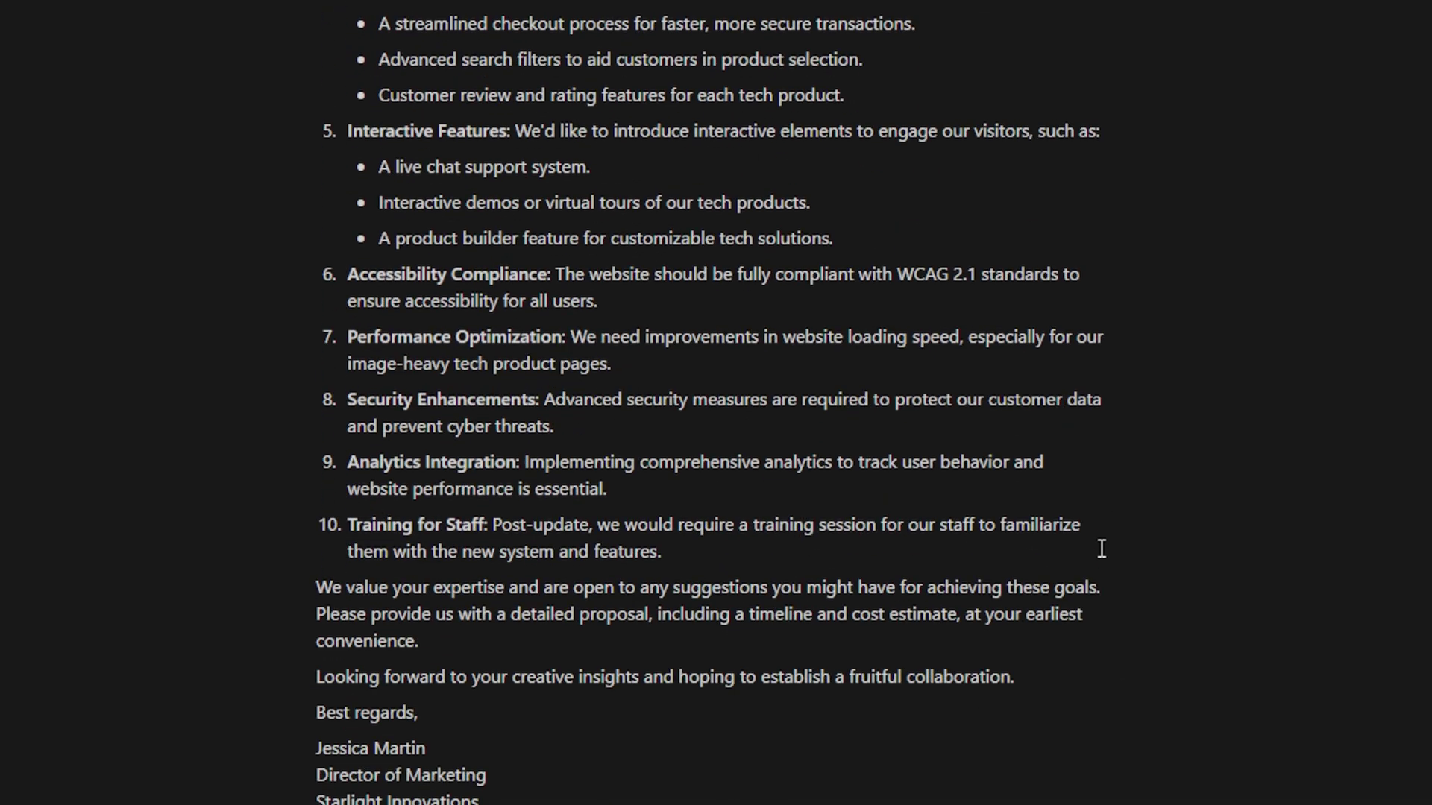
{"action": "mouse_move", "coordinate": [692, 796]}
{"action": "left_mouse_down"}
{"action": "mouse_move", "coordinate": [328, 442]}
{"action": "mouse_move", "coordinate": [521, 514]}
{"action": "mouse_move", "coordinate": [323, 199]}
{"action": "mouse_move", "coordinate": [321, 128]}
{"action": "left_mouse_up"}
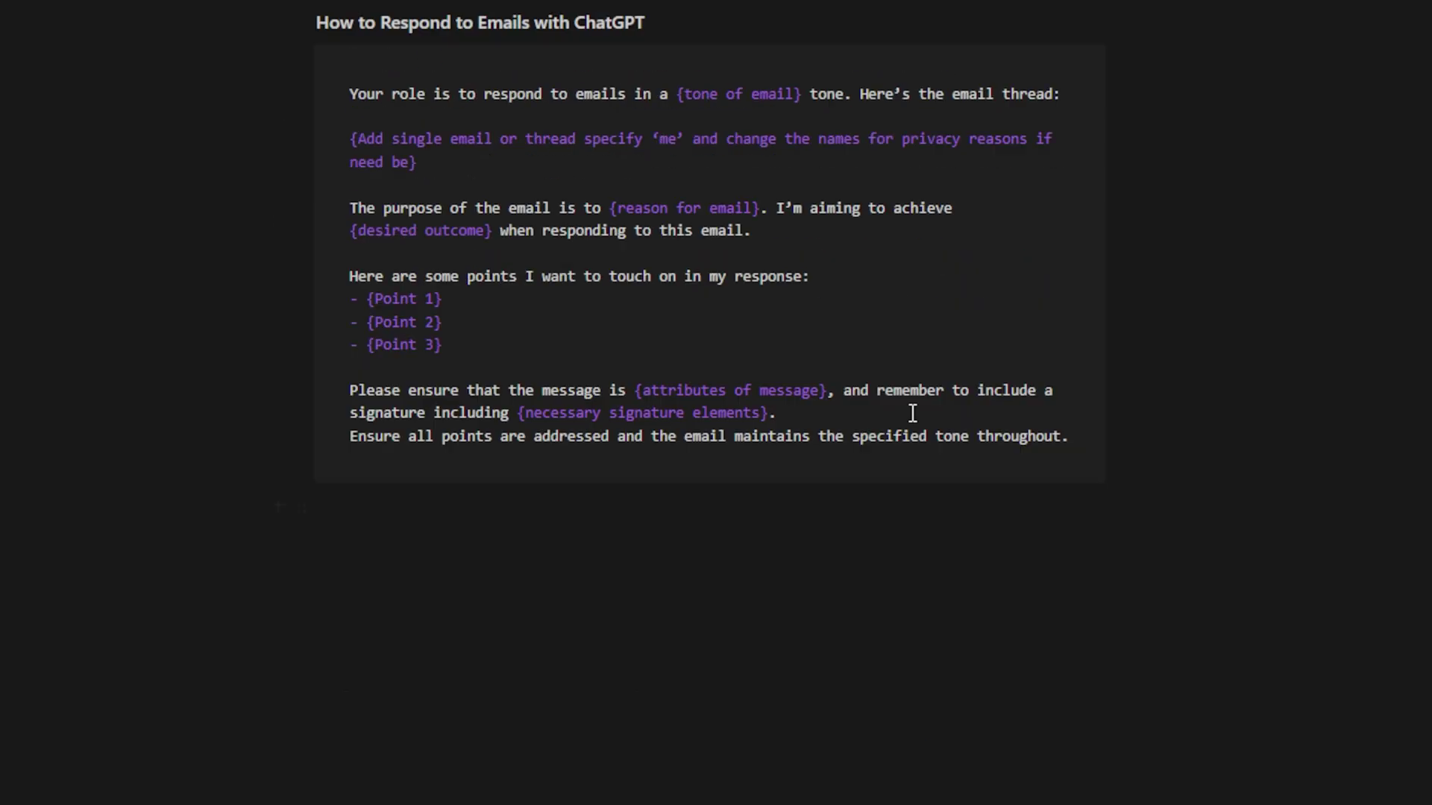
{"action": "scroll", "coordinate": [821, 414], "scroll_direction": "up", "scroll_amount": 1}
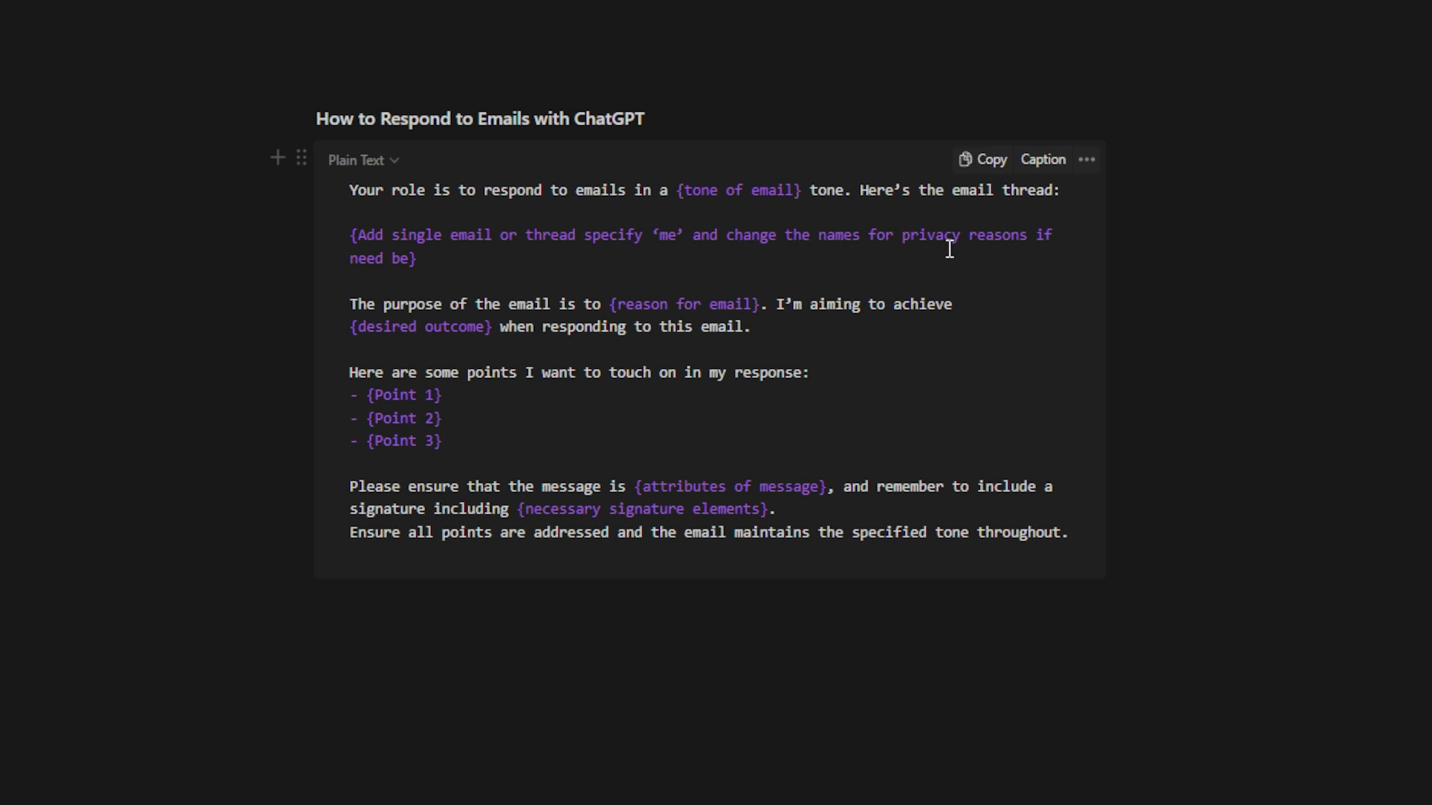
Paste the sample email thread over the prompt's email placeholder.
{"action": "left_click_drag", "start_coordinate": [959, 256], "coordinate": [334, 232]}
{"action": "key", "text": "ctrl+v"}
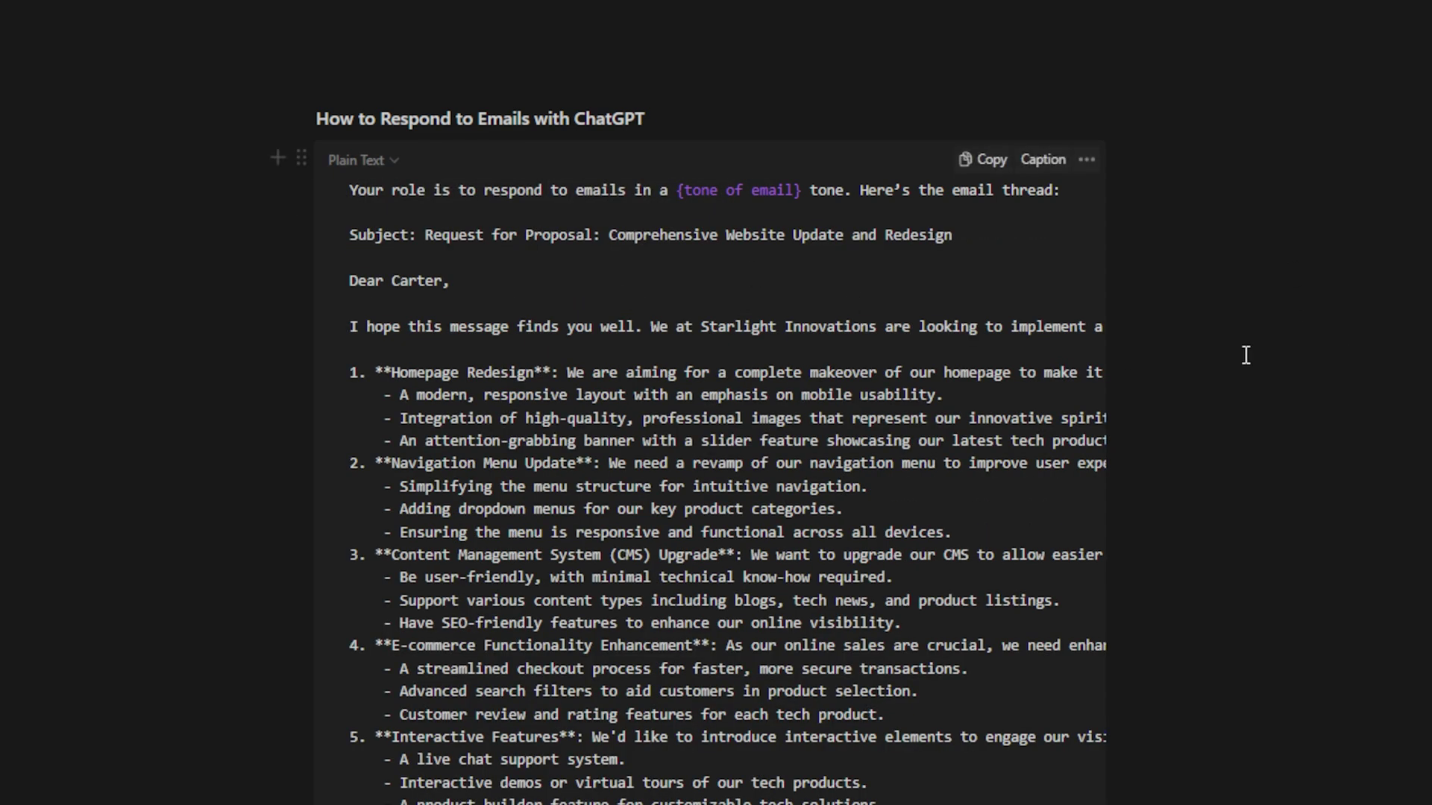
{"action": "scroll", "coordinate": [854, 511], "scroll_direction": "down", "scroll_amount": 8}
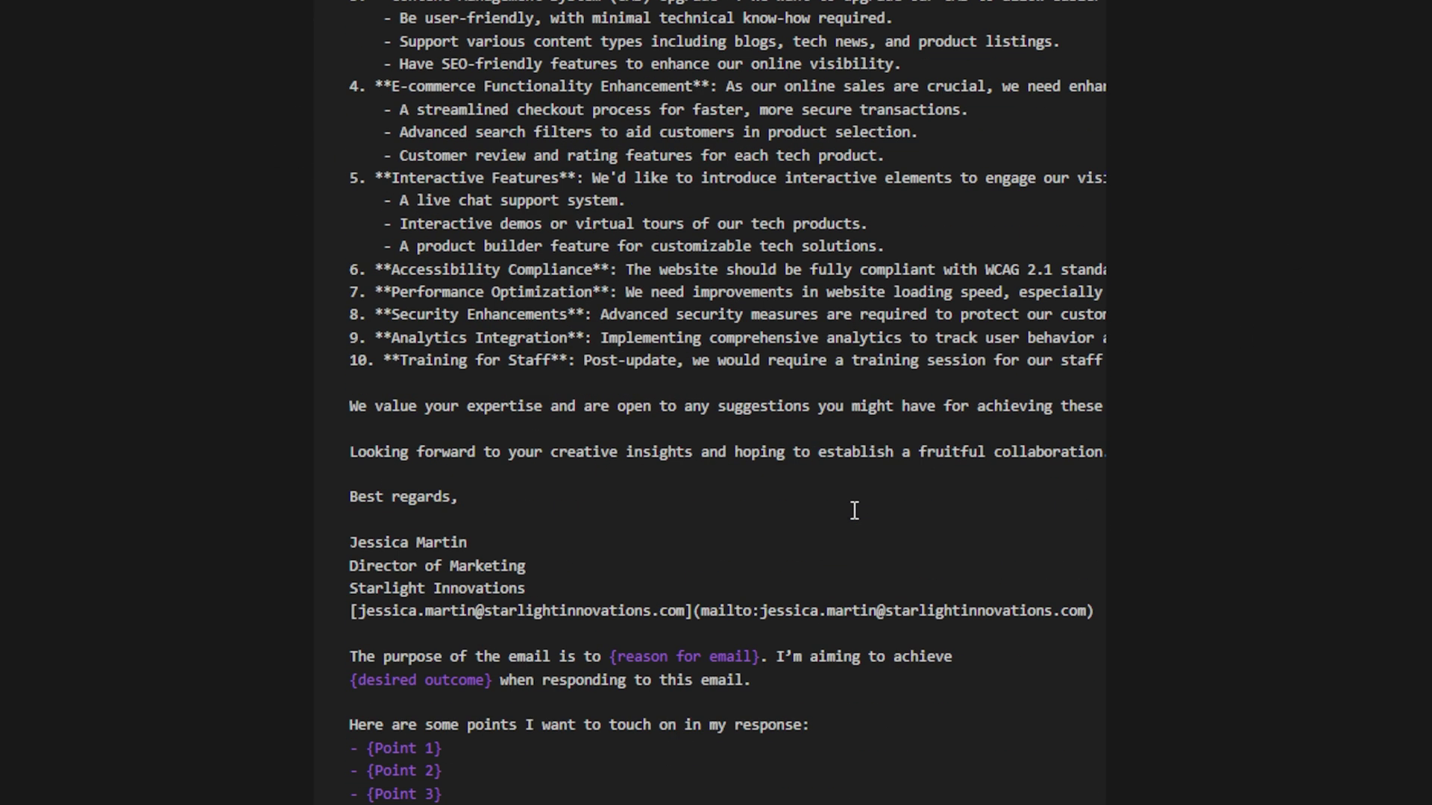
{"action": "scroll", "coordinate": [854, 511], "scroll_direction": "up", "scroll_amount": 10}
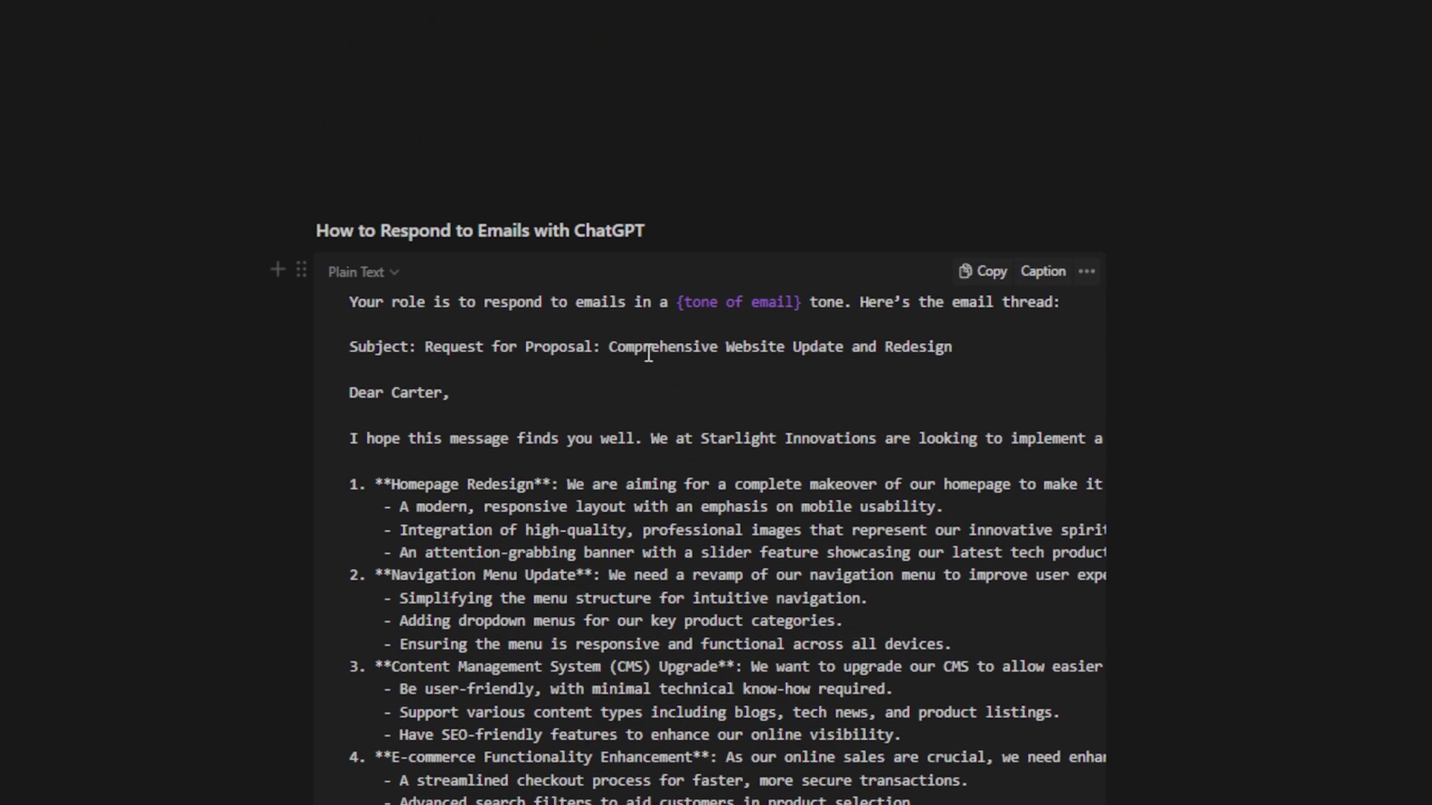
Set the tone to 'friendly and casual, yet professional at the same time'.
{"action": "left_click", "coordinate": [693, 300]}
{"action": "left_click_drag", "start_coordinate": [677, 301], "coordinate": [802, 302]}
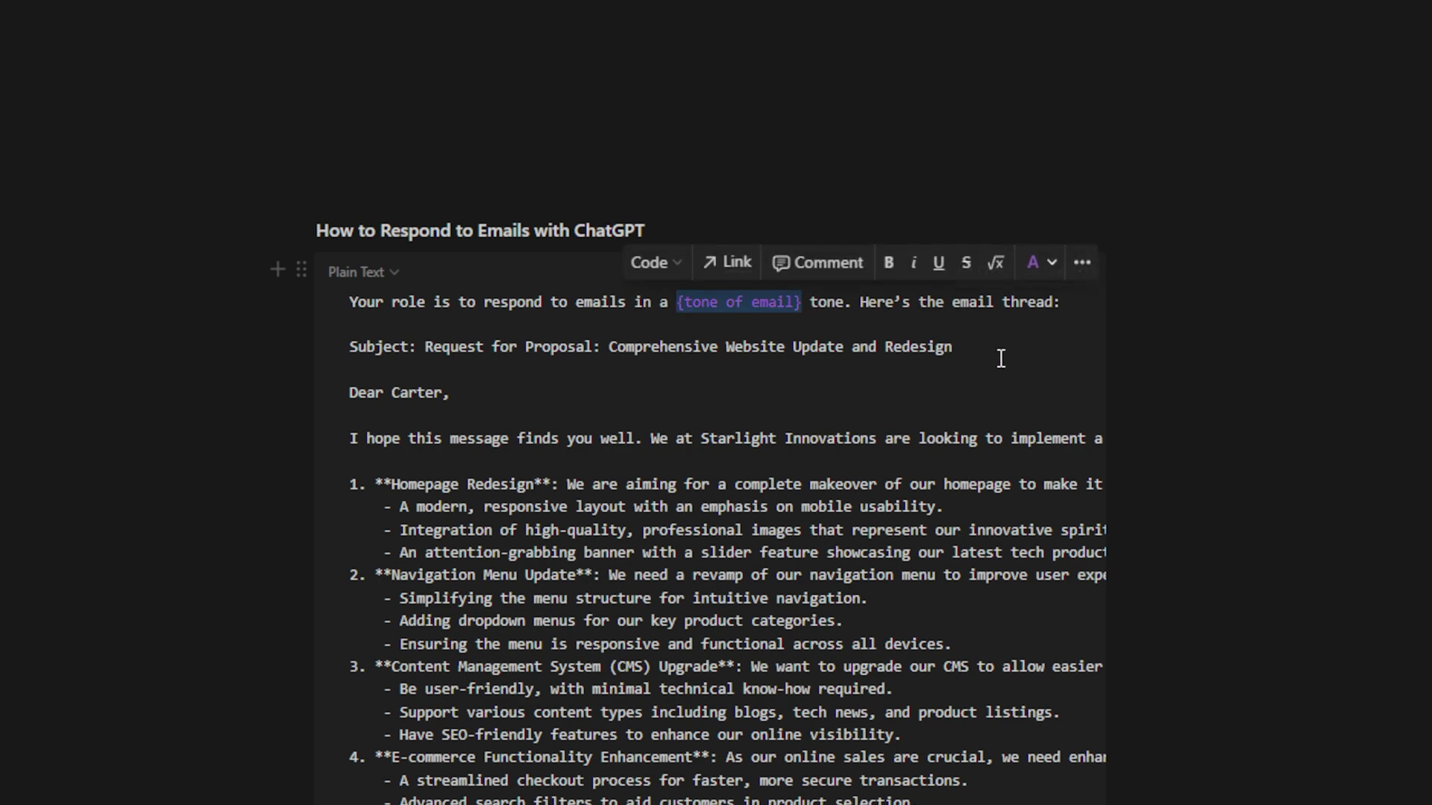
{"action": "type", "text": "friendly"}
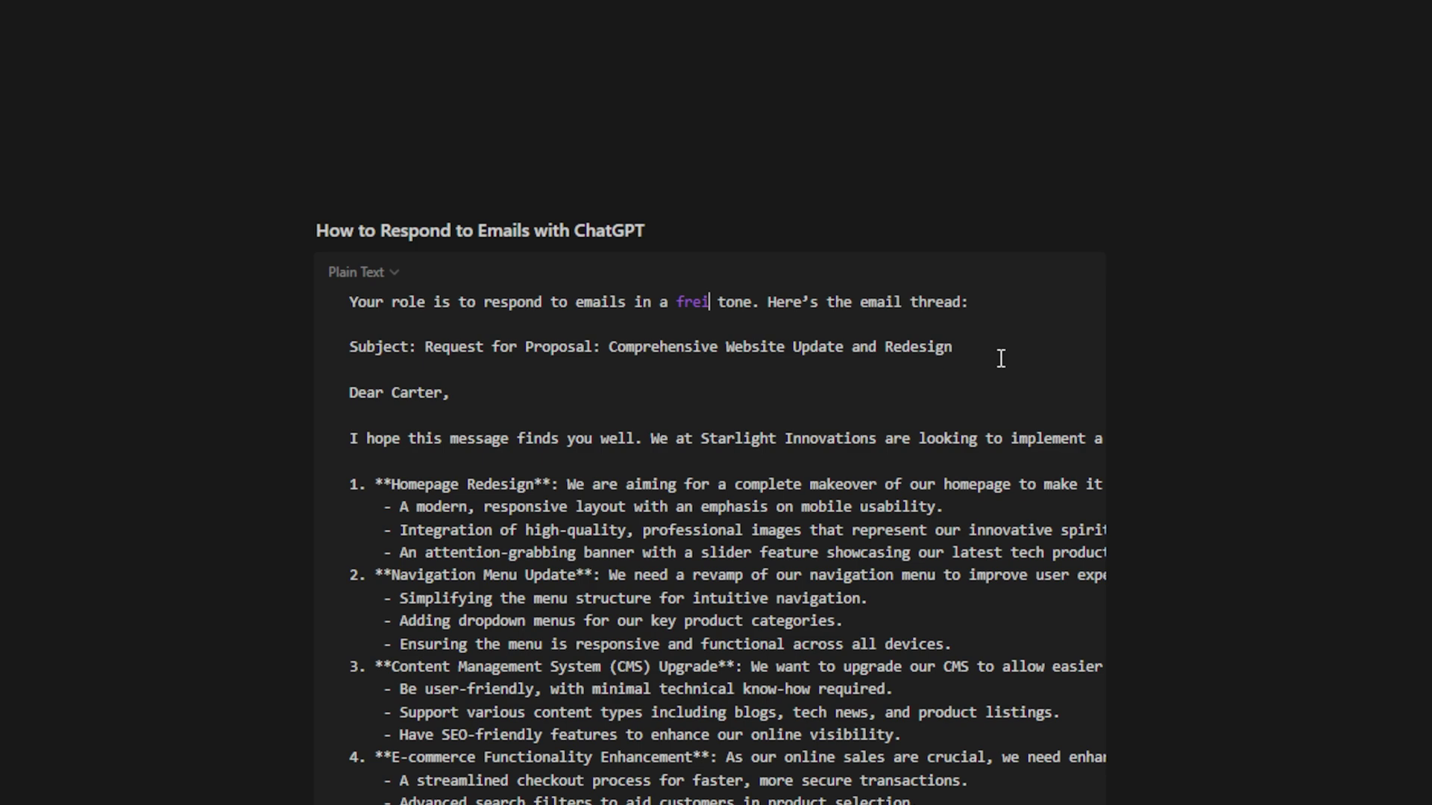
{"action": "type", "text": " and casual"}
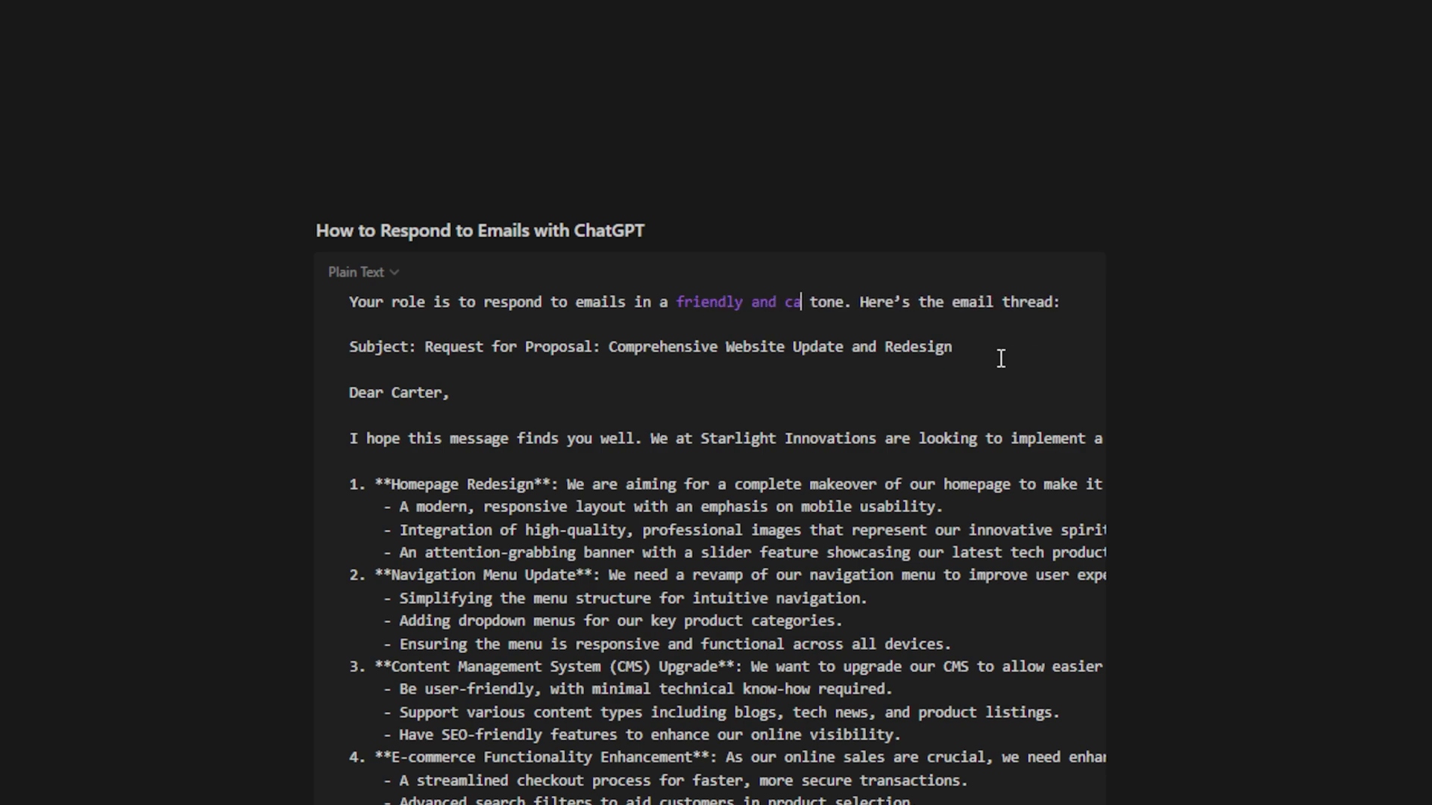
{"action": "key", "text": "BackSpace"}
{"action": "type", "text": ", yet profe"}
{"action": "type", "text": "s"}
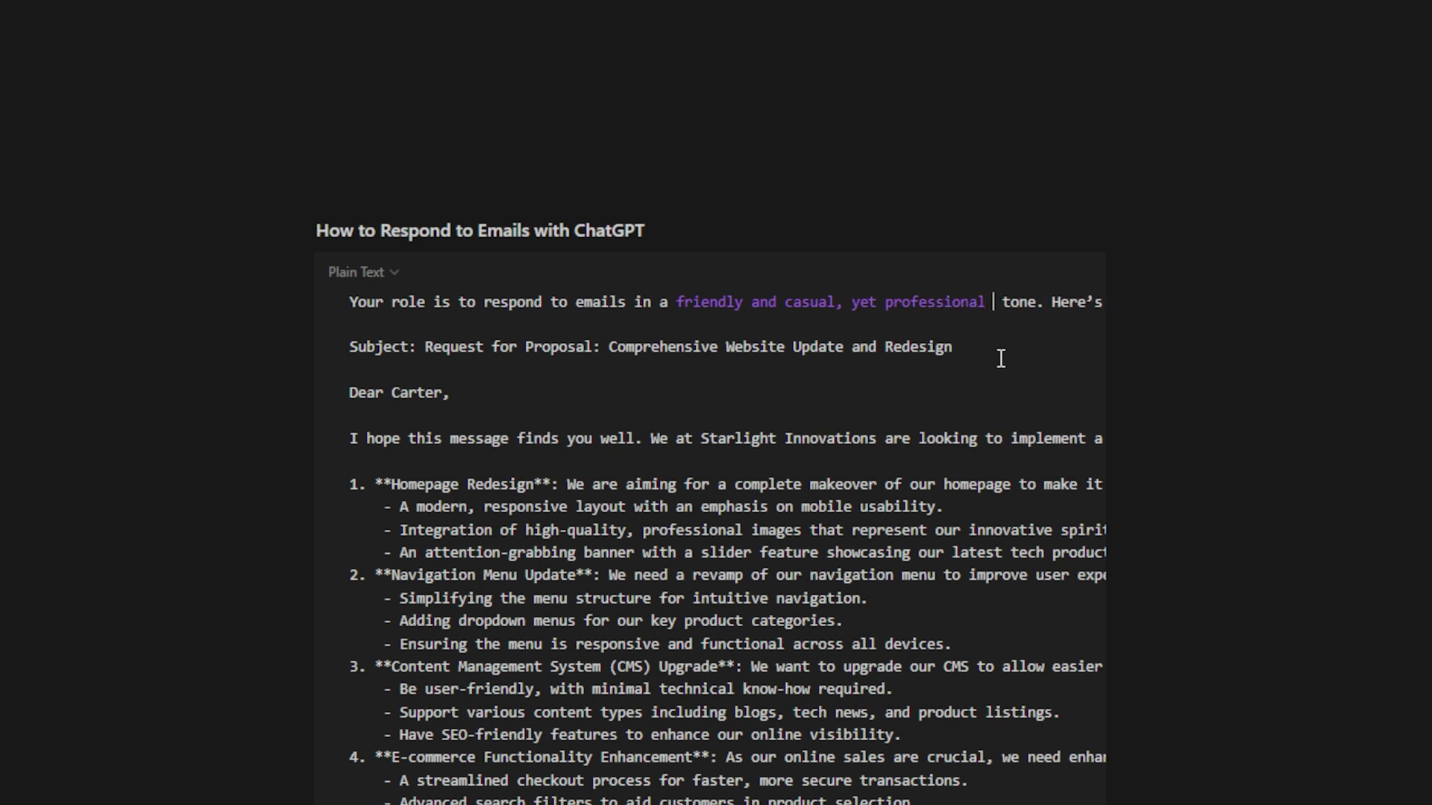
{"action": "type", "text": "sional at the same time"}
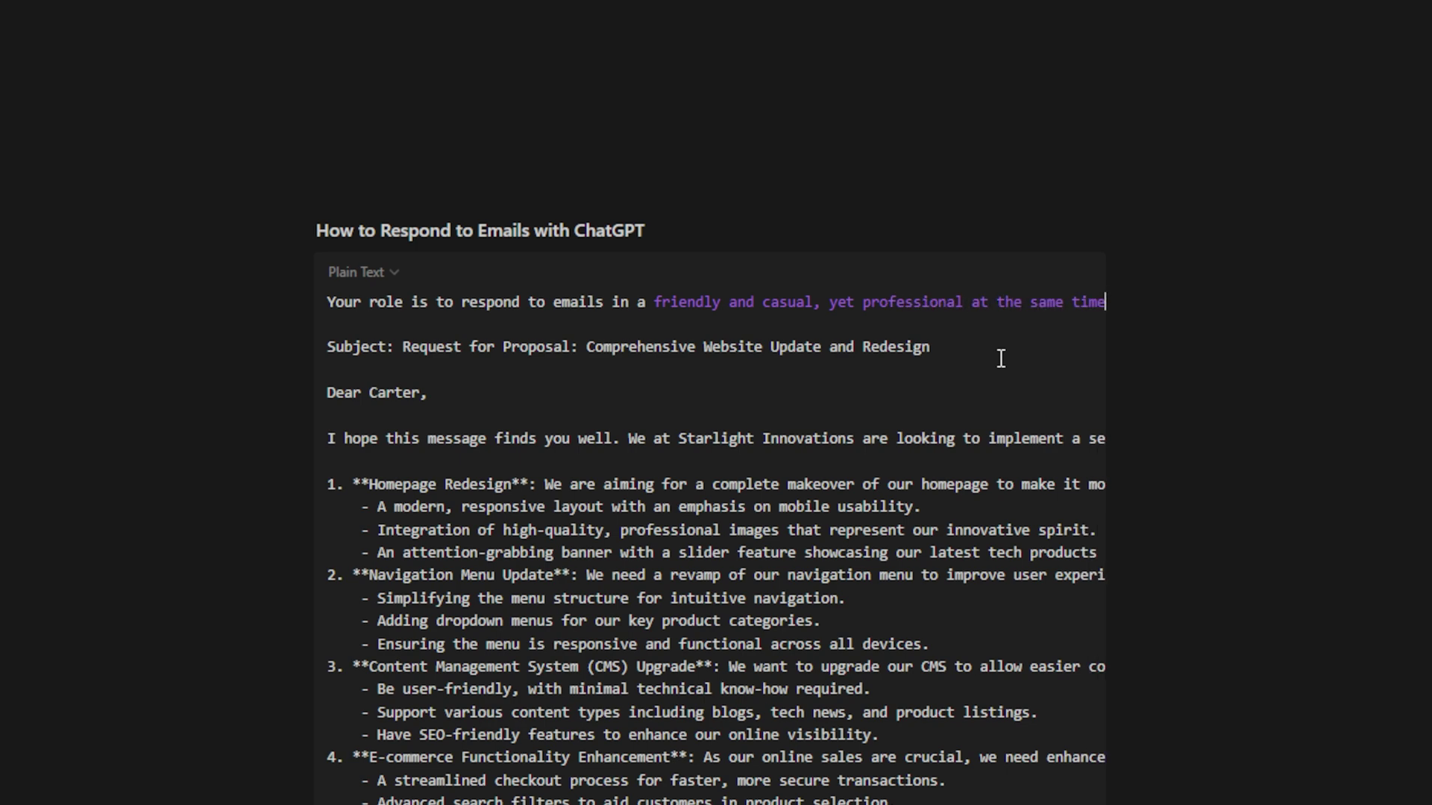
Set the email's purpose to building trust, providing immediate value and cutting to the chase.
{"action": "scroll", "coordinate": [746, 447], "scroll_direction": "down", "scroll_amount": 10}
{"action": "left_click_drag", "start_coordinate": [584, 545], "coordinate": [728, 547]}
{"action": "key", "text": "BackSpace"}
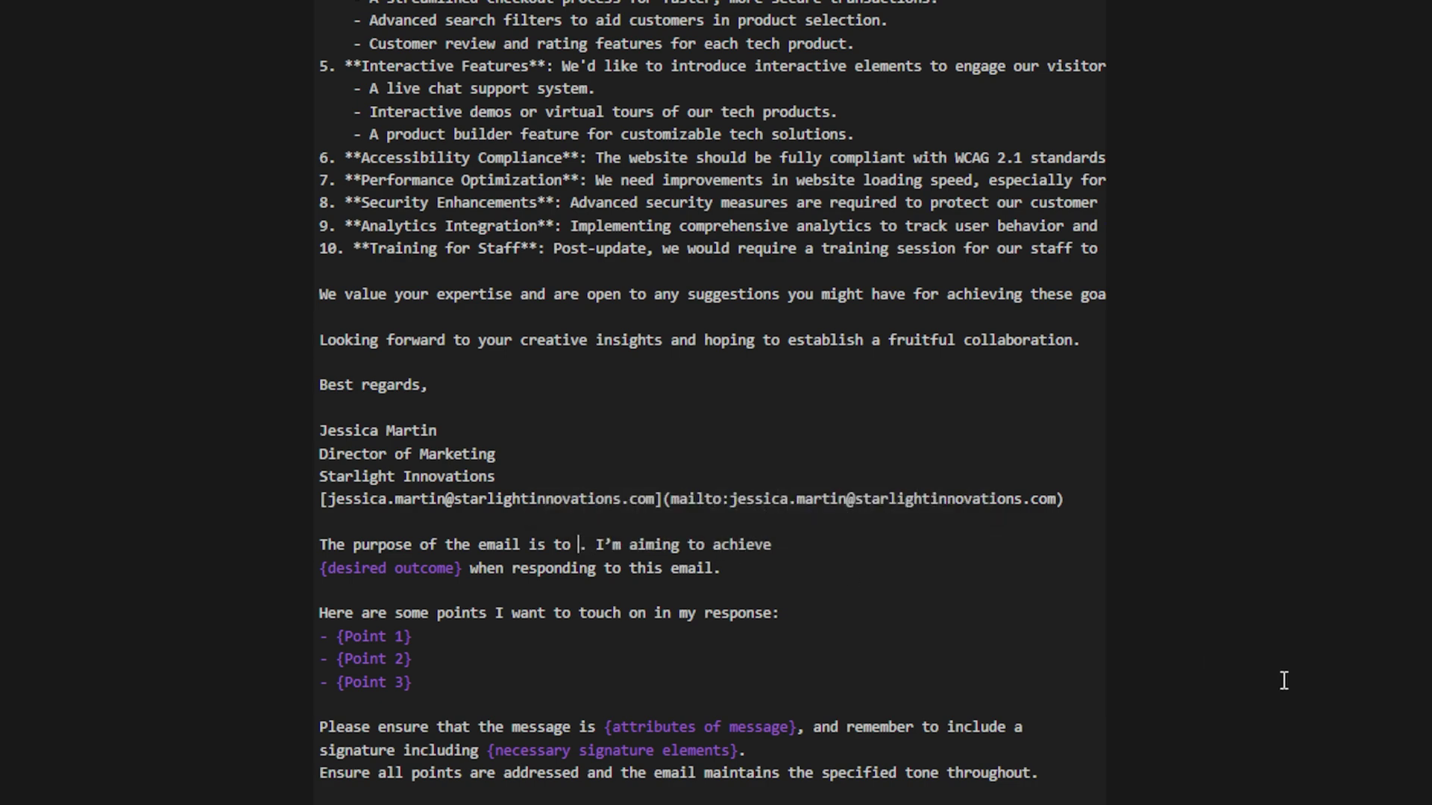
{"action": "type", "text": "build "}
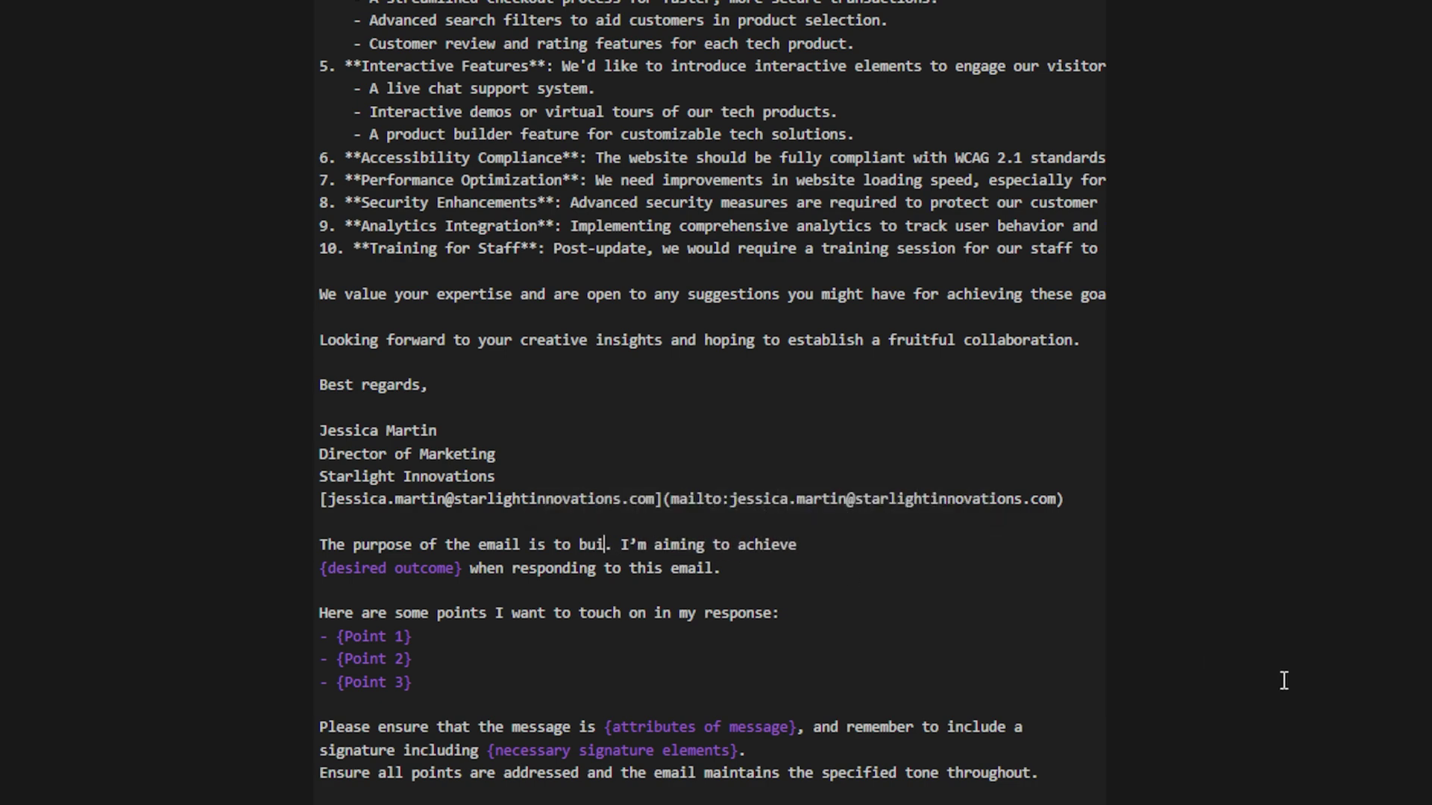
{"action": "type", "text": "t"}
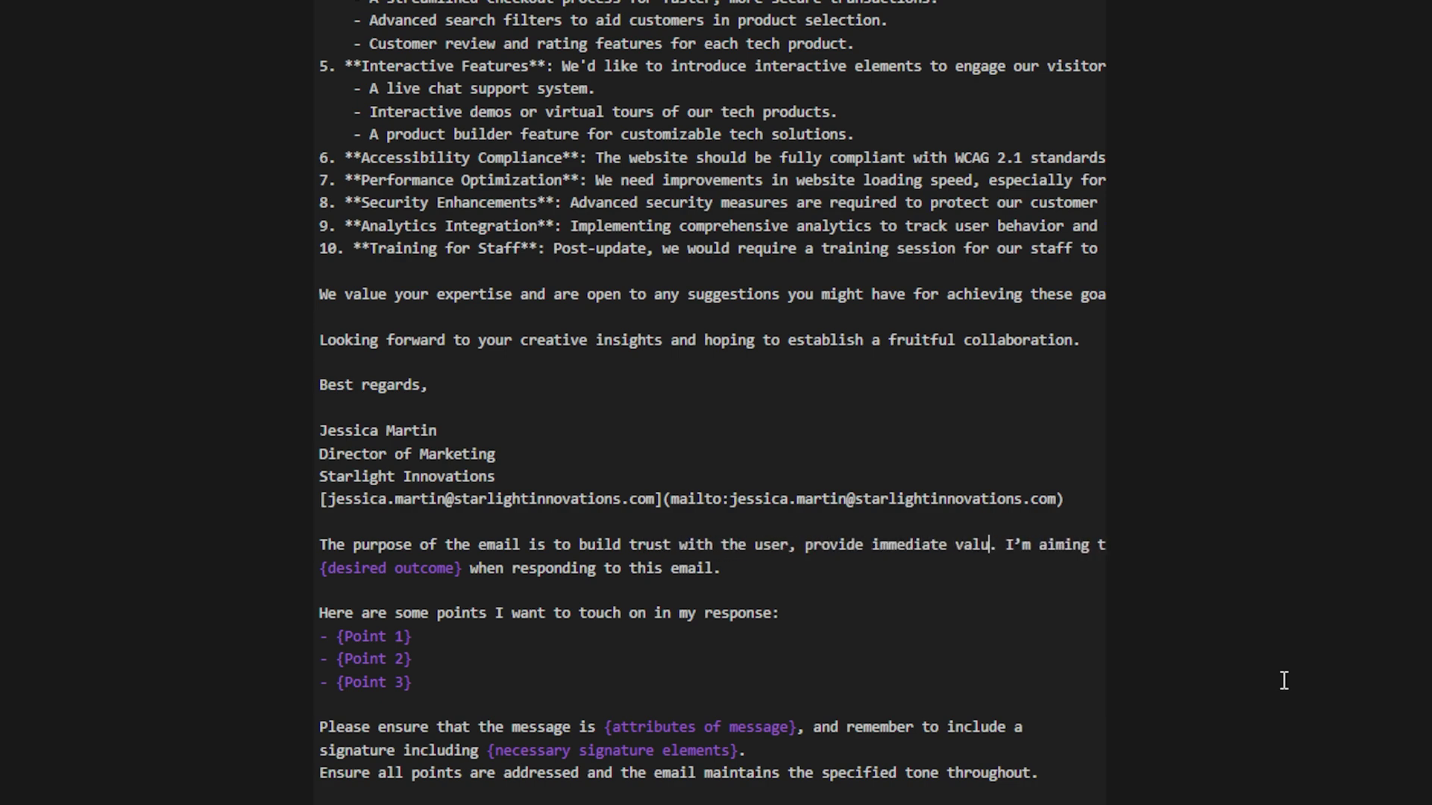
{"action": "type", "text": "rust with the user, provide immediate value, cut to the cah"}
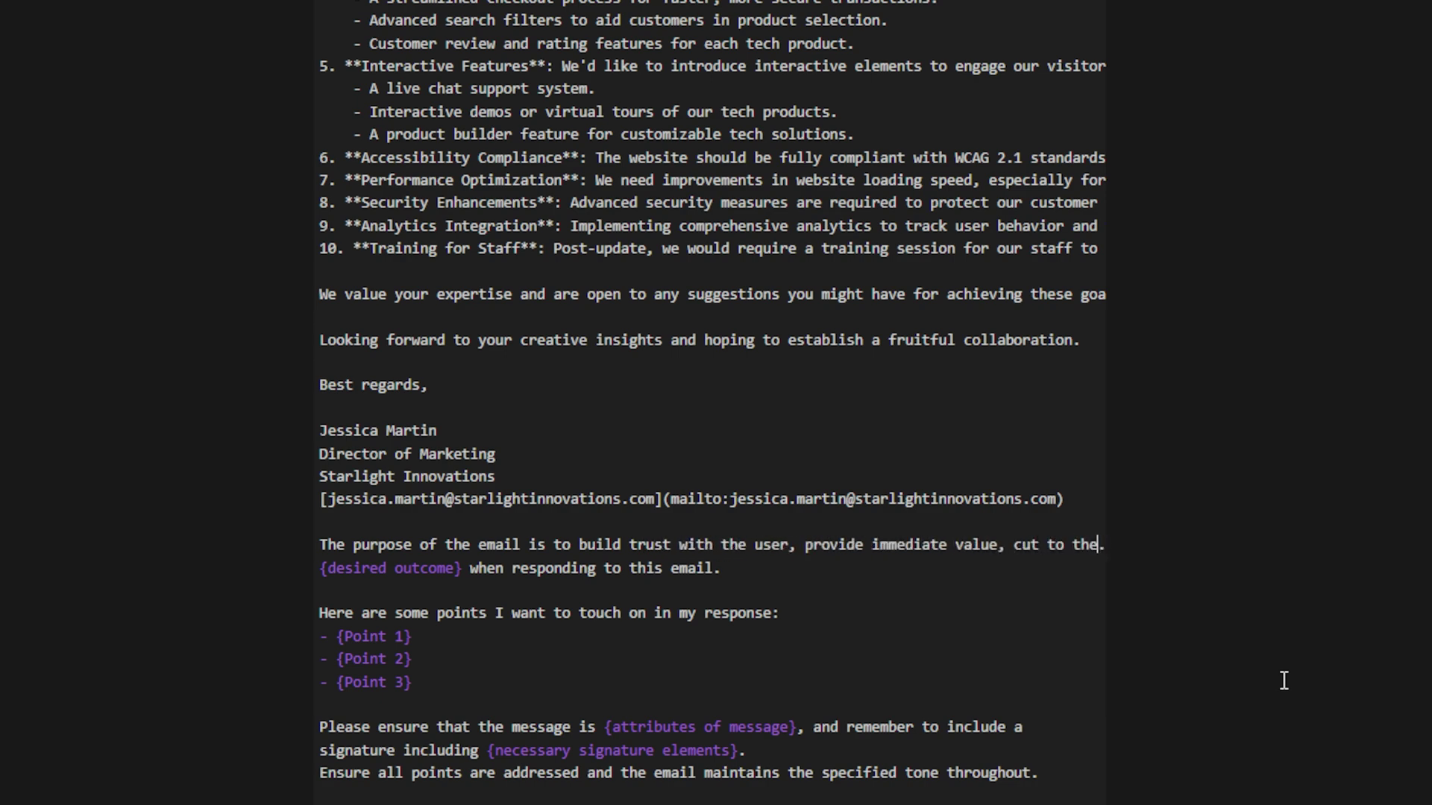
{"action": "type", "text": "se and gi"}
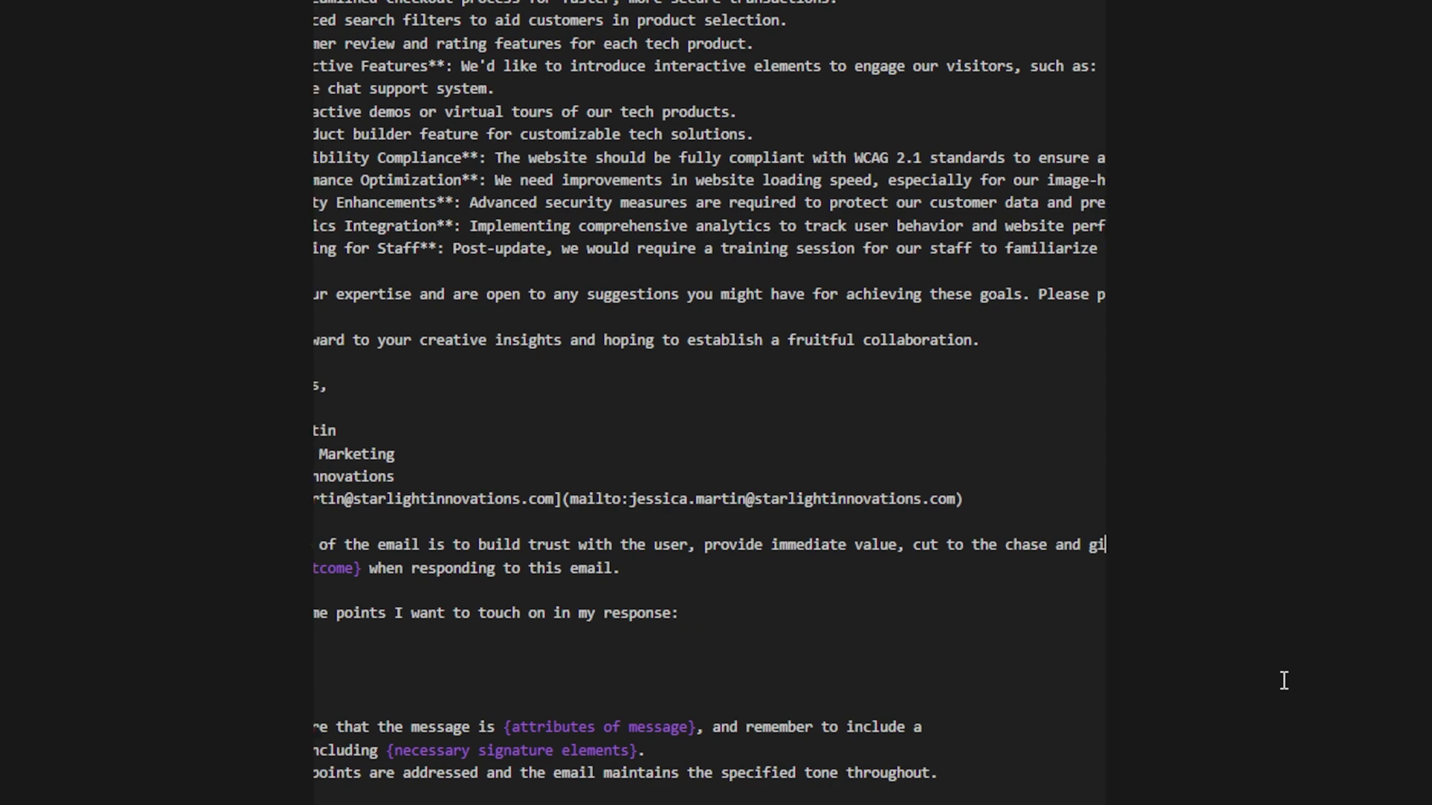
{"action": "type", "text": "ve them a "}
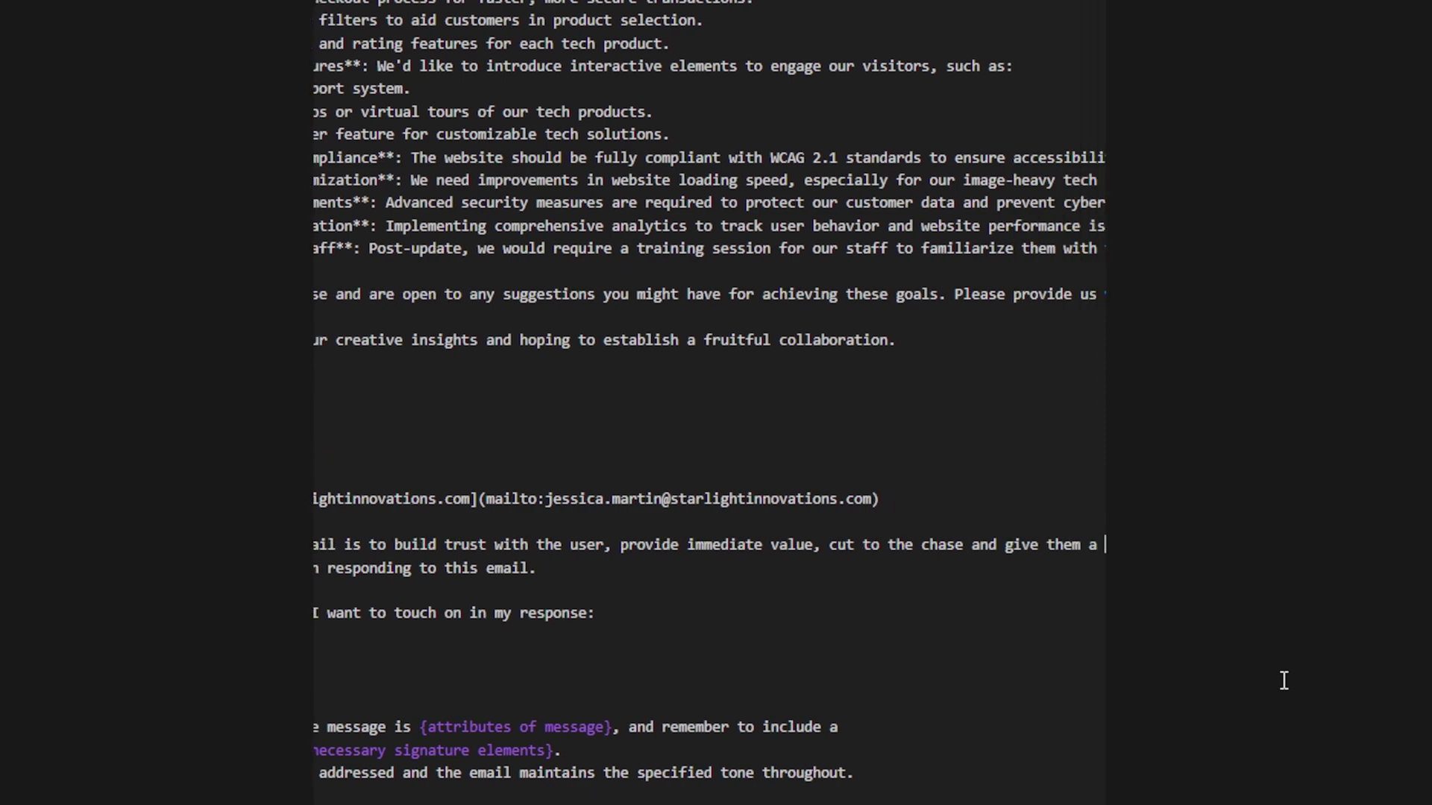
{"action": "type", "text": "time I can meet"}
{"action": "scroll", "coordinate": [846, 607], "scroll_direction": "left", "scroll_amount": 5}
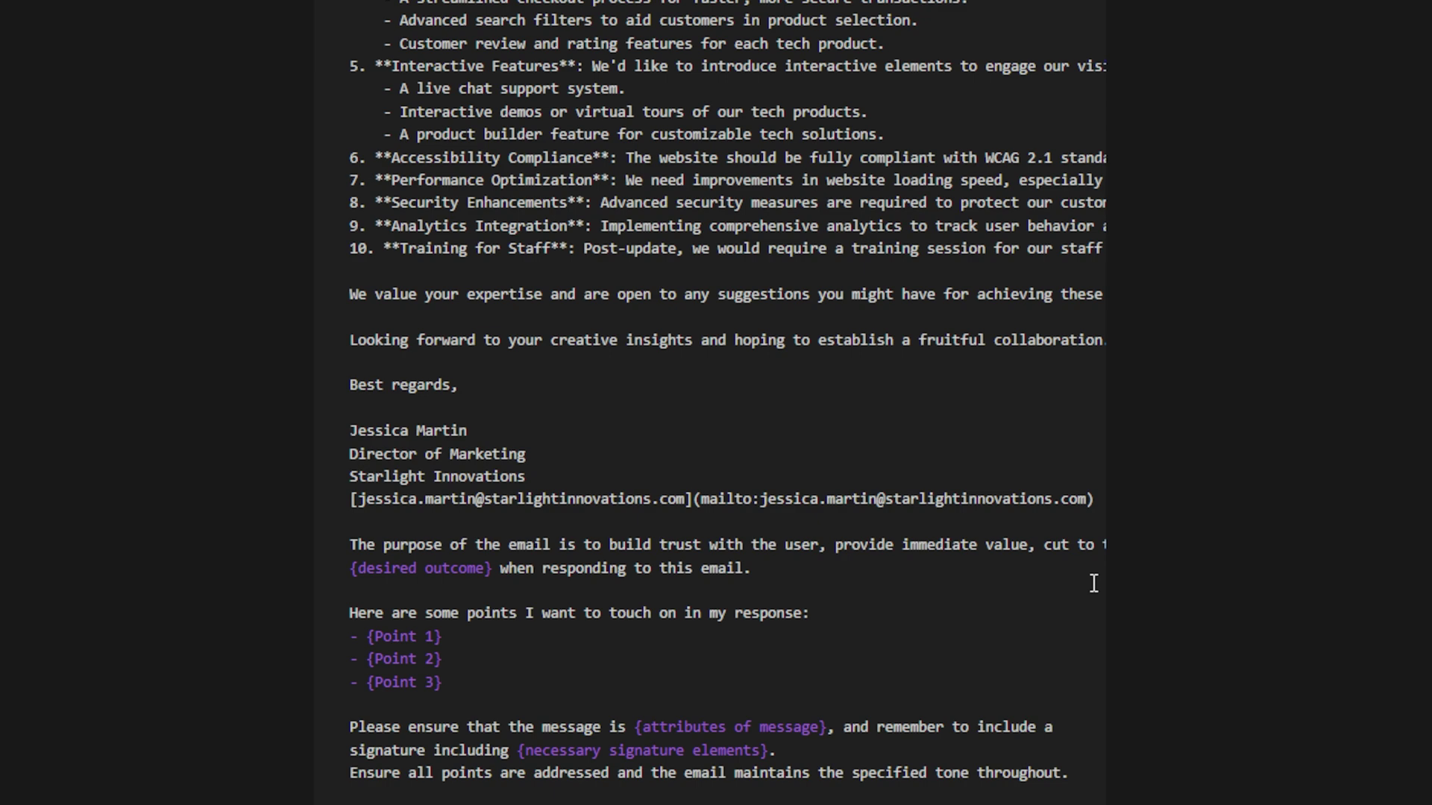
Set the desired outcome to building urgency to book a meeting in a friendly, non-salesy way.
{"action": "left_click_drag", "start_coordinate": [493, 569], "coordinate": [346, 569]}
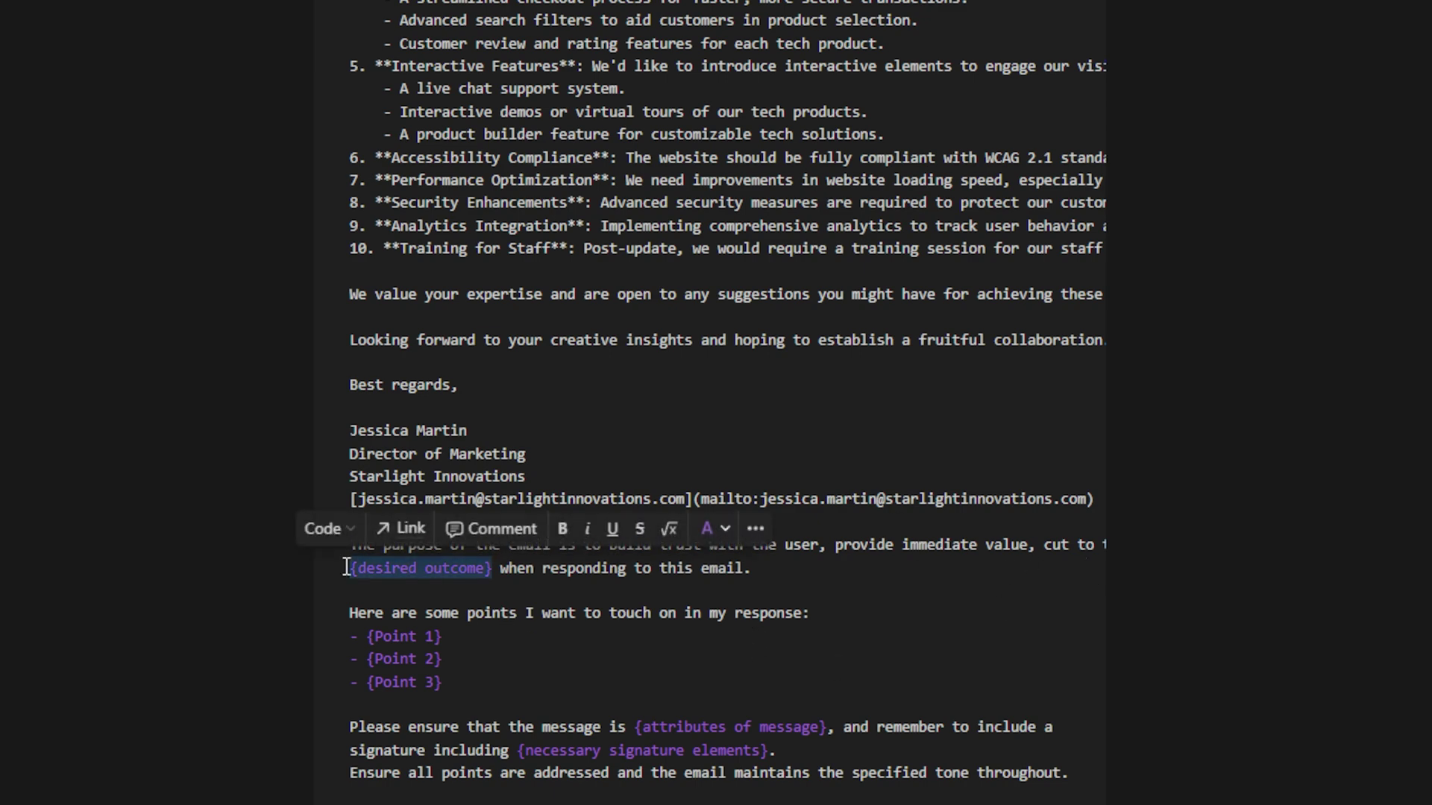
{"action": "type", "text": "build ur"}
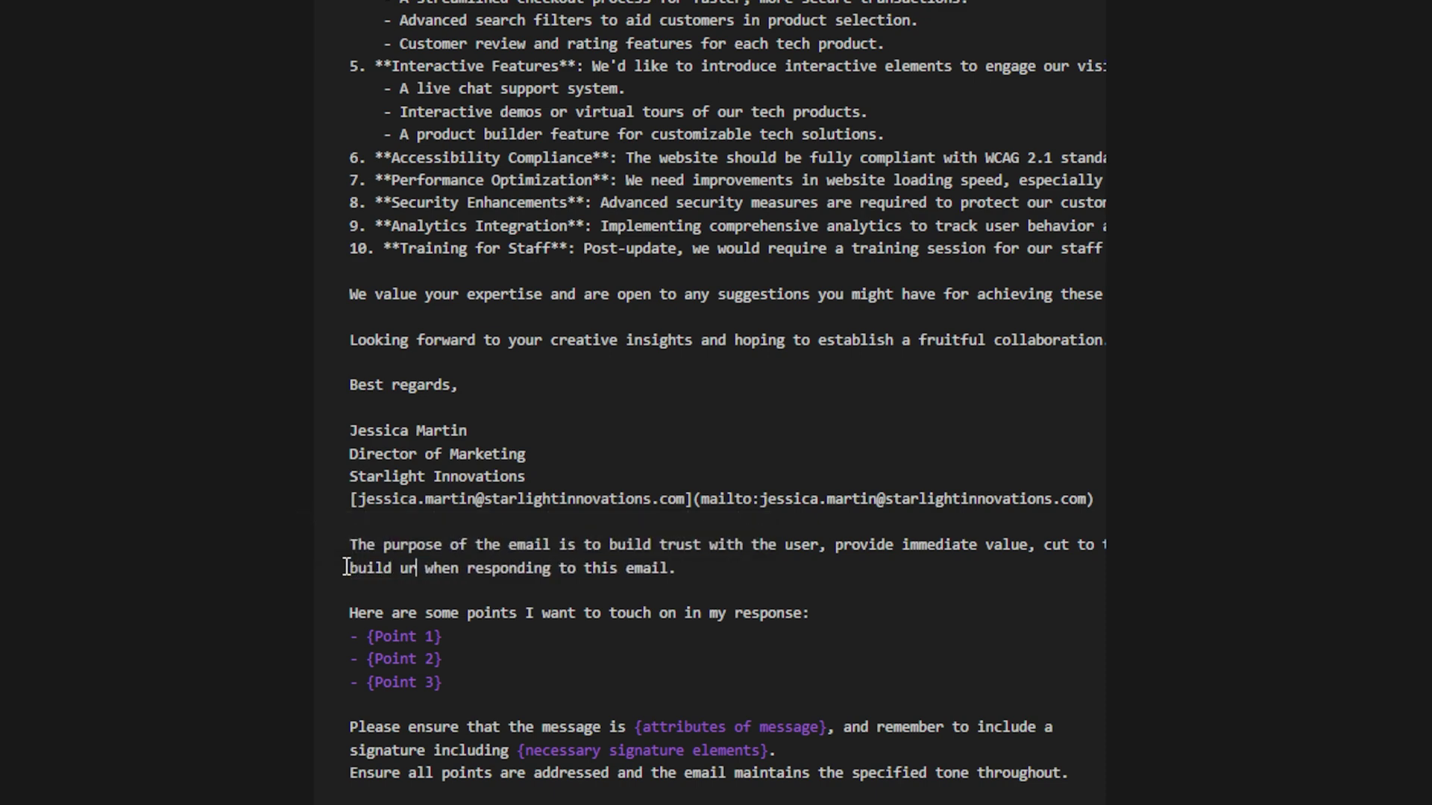
{"action": "type", "text": "gency to book a"}
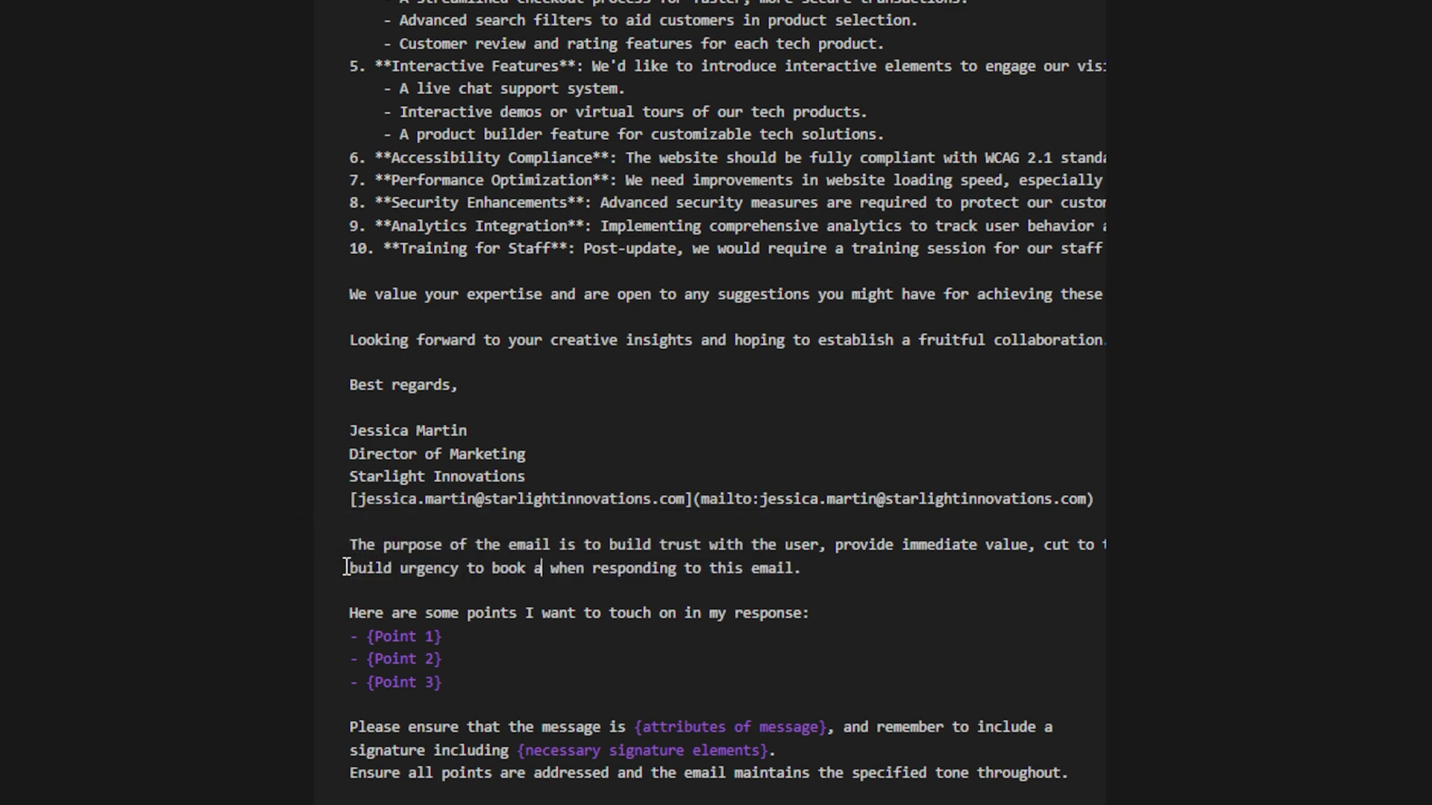
{"action": "type", "text": " meeting in a frei"}
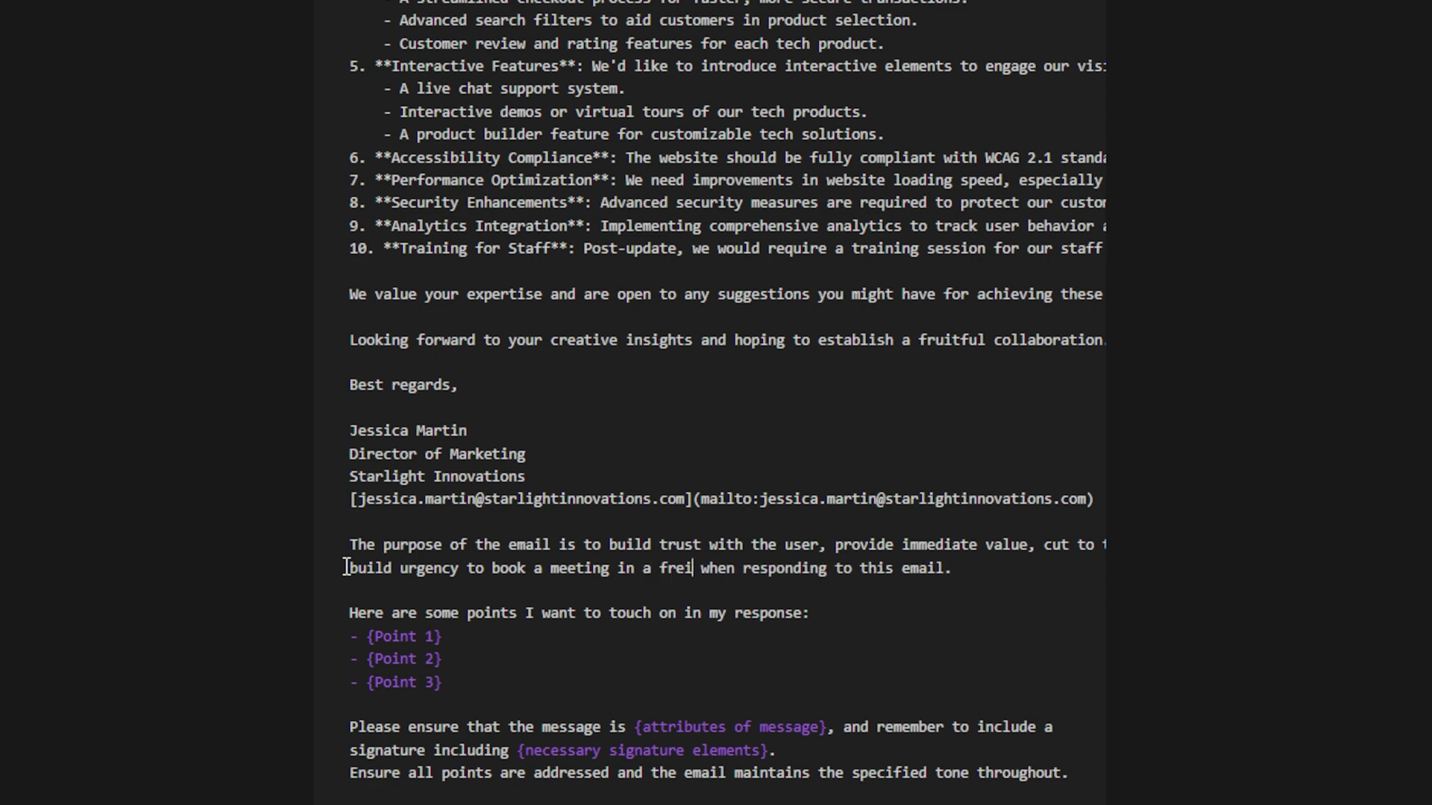
{"action": "key", "text": "BackSpace"}
{"action": "key", "text": "BackSpace"}
{"action": "type", "text": "iendly, non sa"}
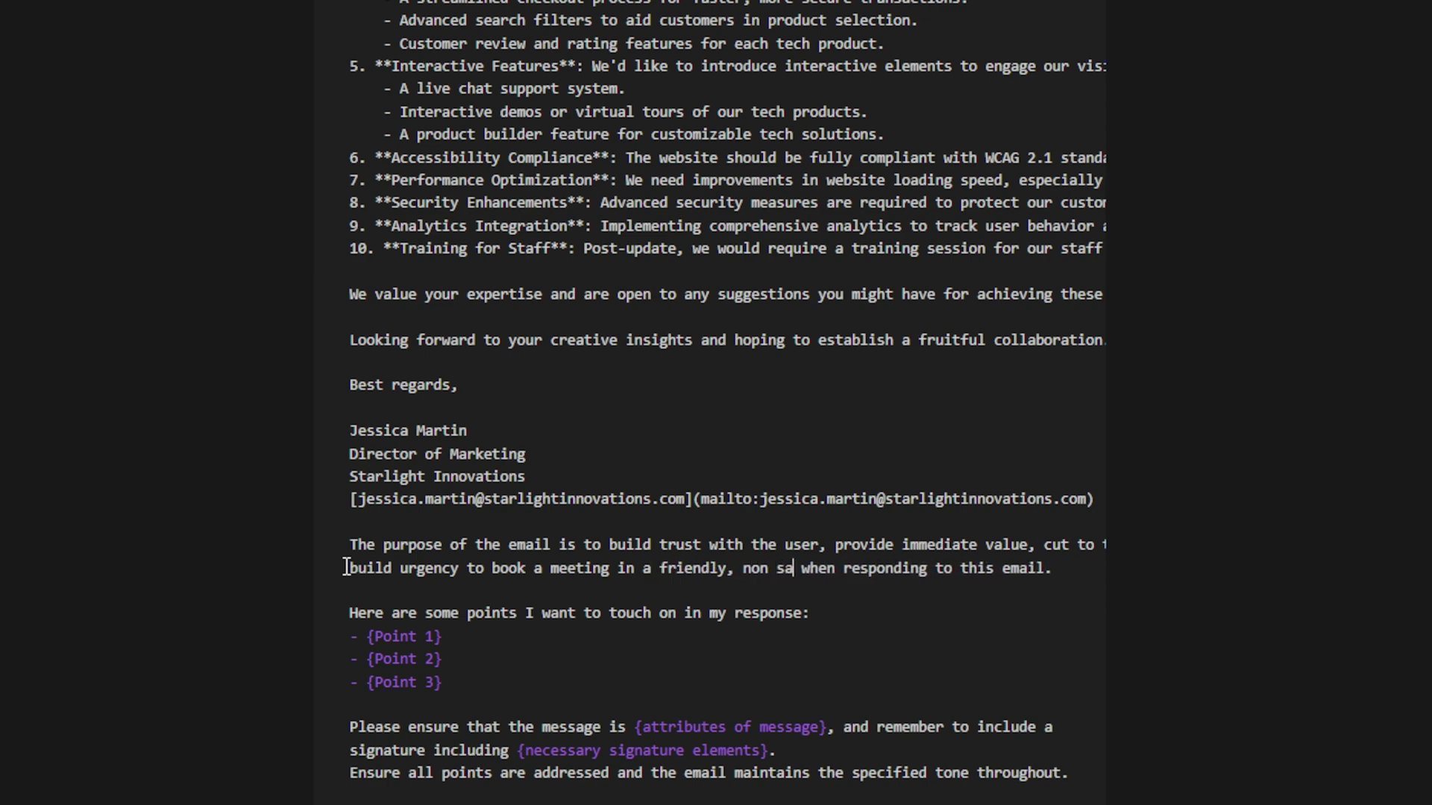
{"action": "type", "text": "lesy way"}
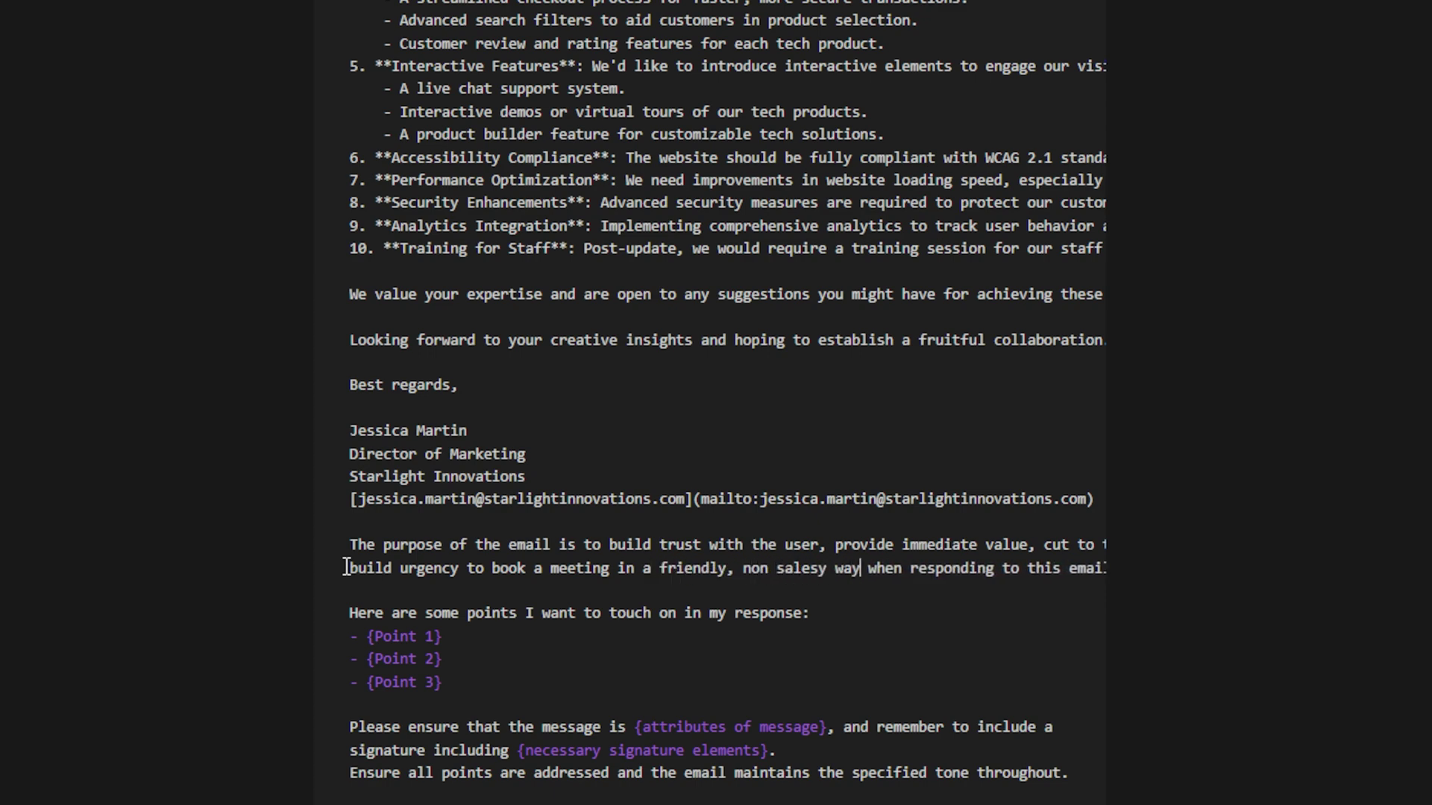
Replace the three Point bullets with 'Build trust', 'provide value' and 'get a meeting booked'.
{"action": "left_click_drag", "start_coordinate": [442, 682], "coordinate": [367, 638]}
{"action": "key", "text": "BackSpace"}
{"action": "type", "text": "Buil;d"}
{"action": "key", "text": "BackSpace"}
{"action": "key", "text": "BackSpace"}
{"action": "type", "text": "d trust"}
{"action": "key", "text": "Return"}
{"action": "type", "text": "- pro"}
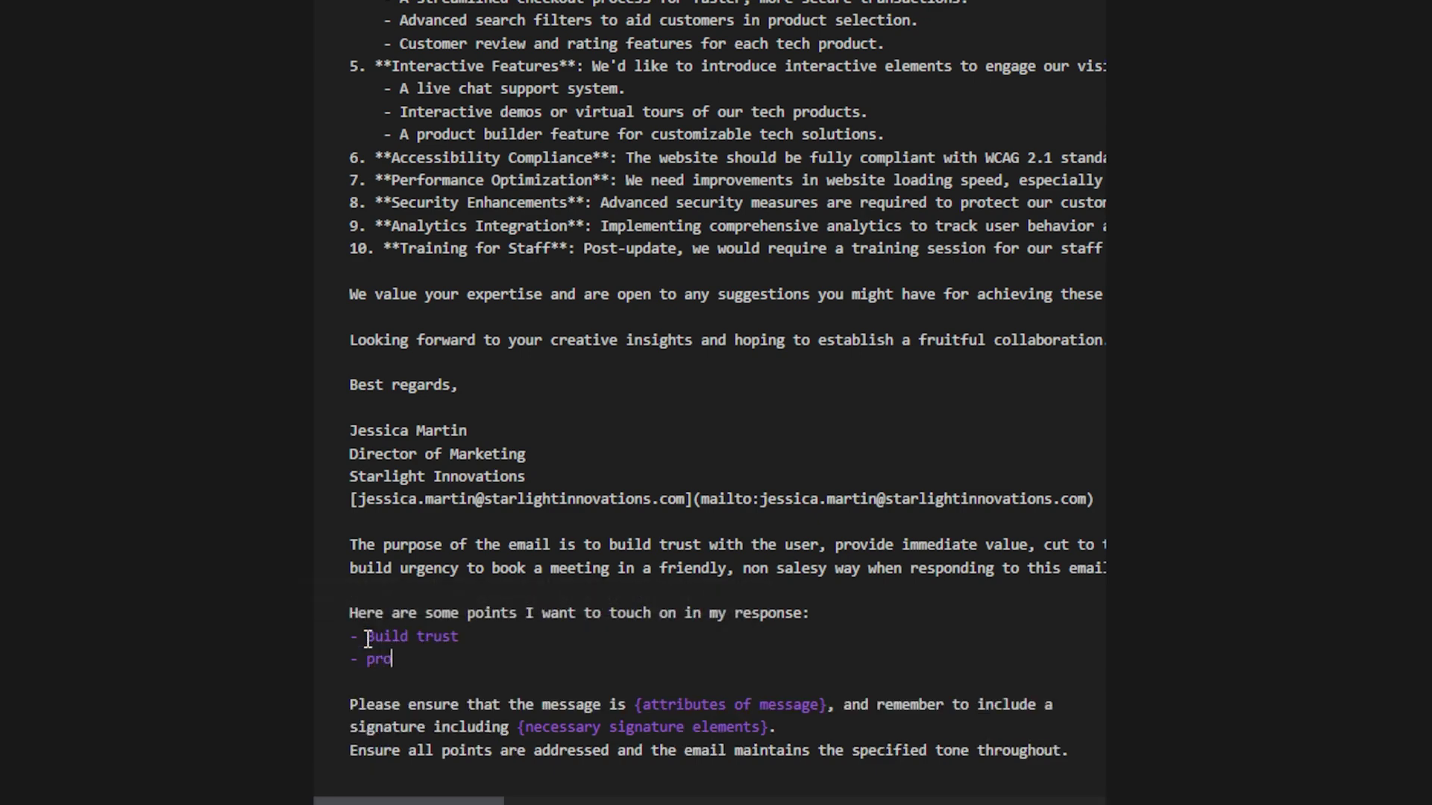
{"action": "type", "text": "vide value"}
{"action": "key", "text": "Return"}
{"action": "type", "text": "- get a"}
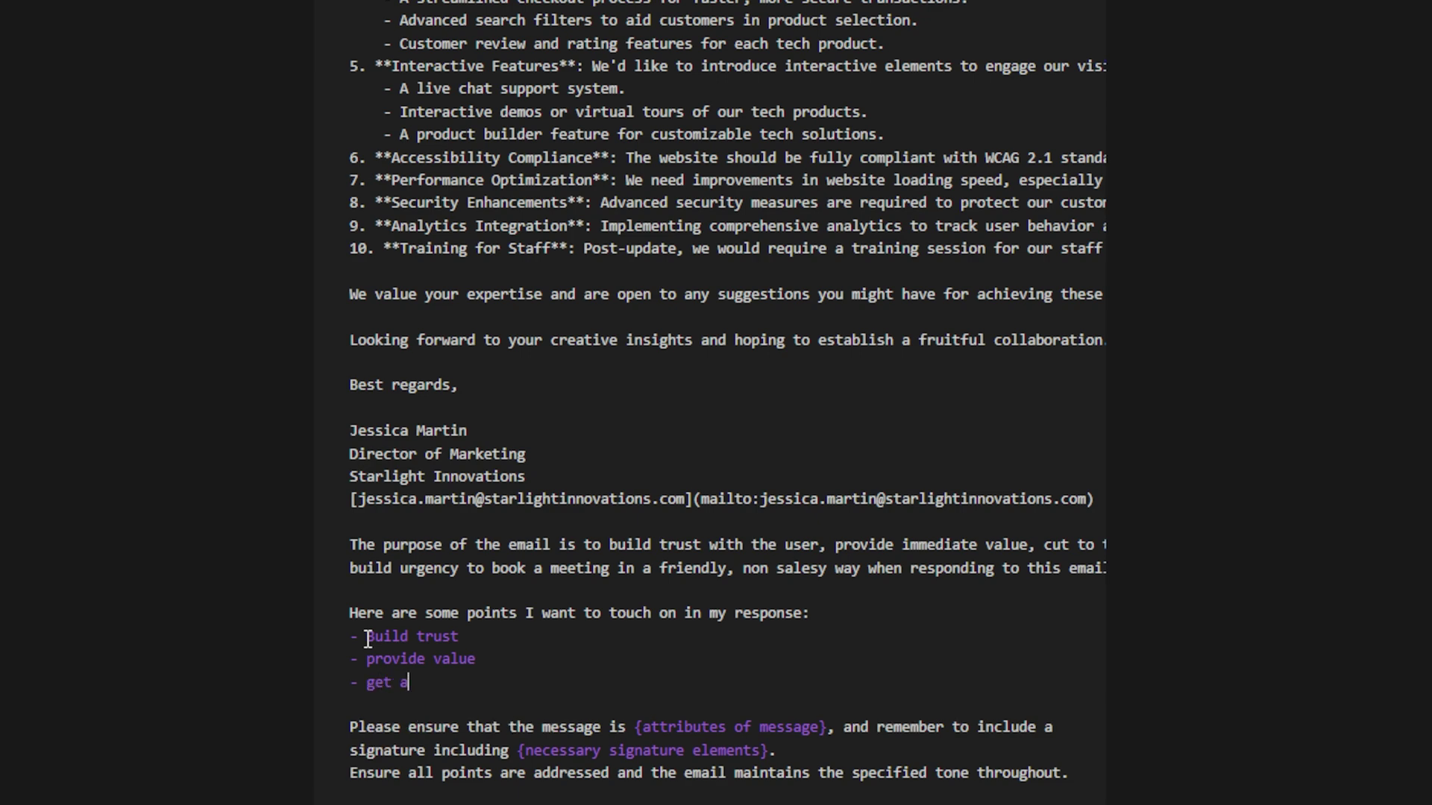
{"action": "type", "text": " meeting booked"}
Describe the message as 'kind, yet assertive and certain' and sign off with 'Best,' and the sender's name.
{"action": "left_click_drag", "start_coordinate": [634, 727], "coordinate": [826, 727]}
{"action": "key", "text": "BackSpace"}
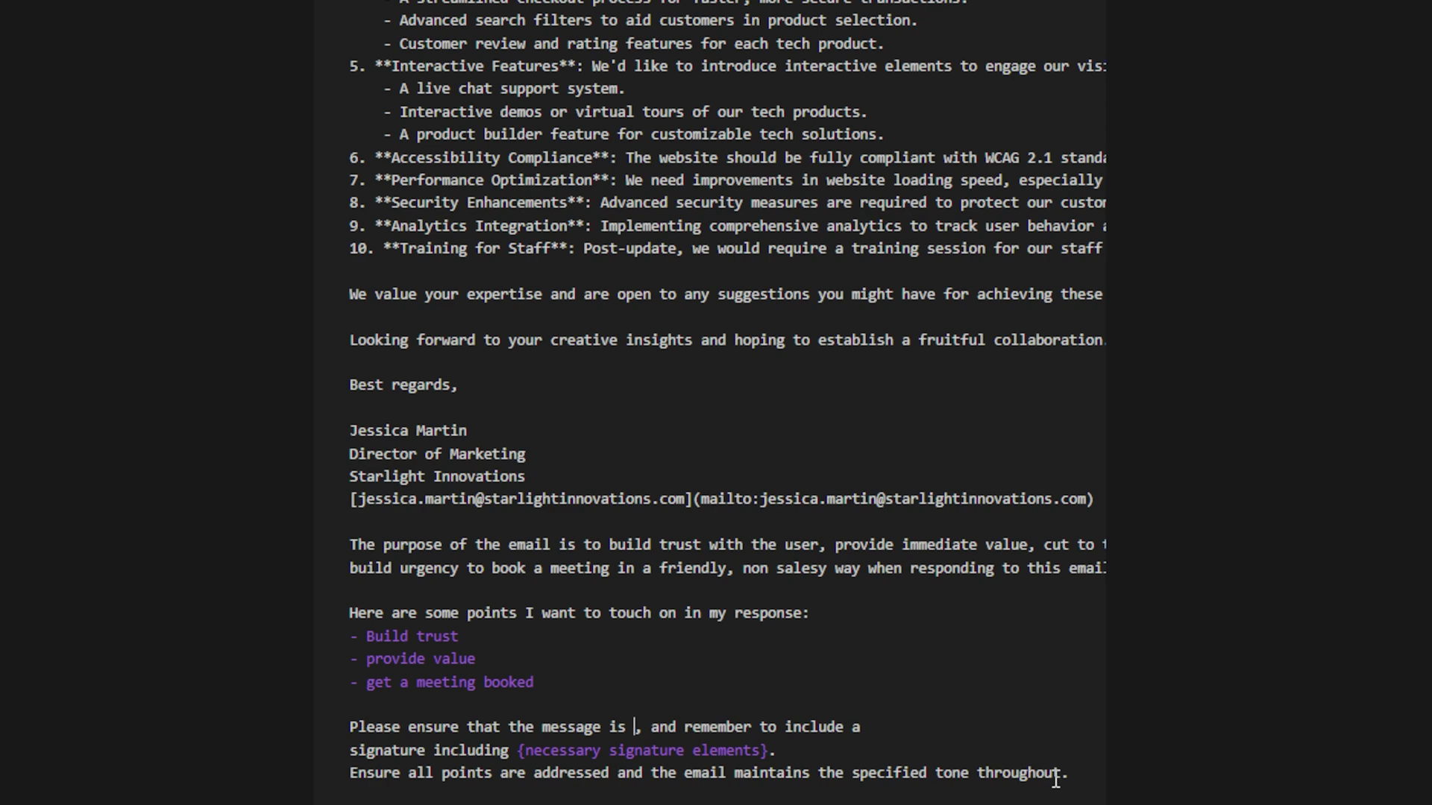
{"action": "type", "text": "kind yo"}
{"action": "key", "text": "BackSpace"}
{"action": "key", "text": "BackSpace"}
{"action": "key", "text": "BackSpace"}
{"action": "type", "text": ", yet assertive"}
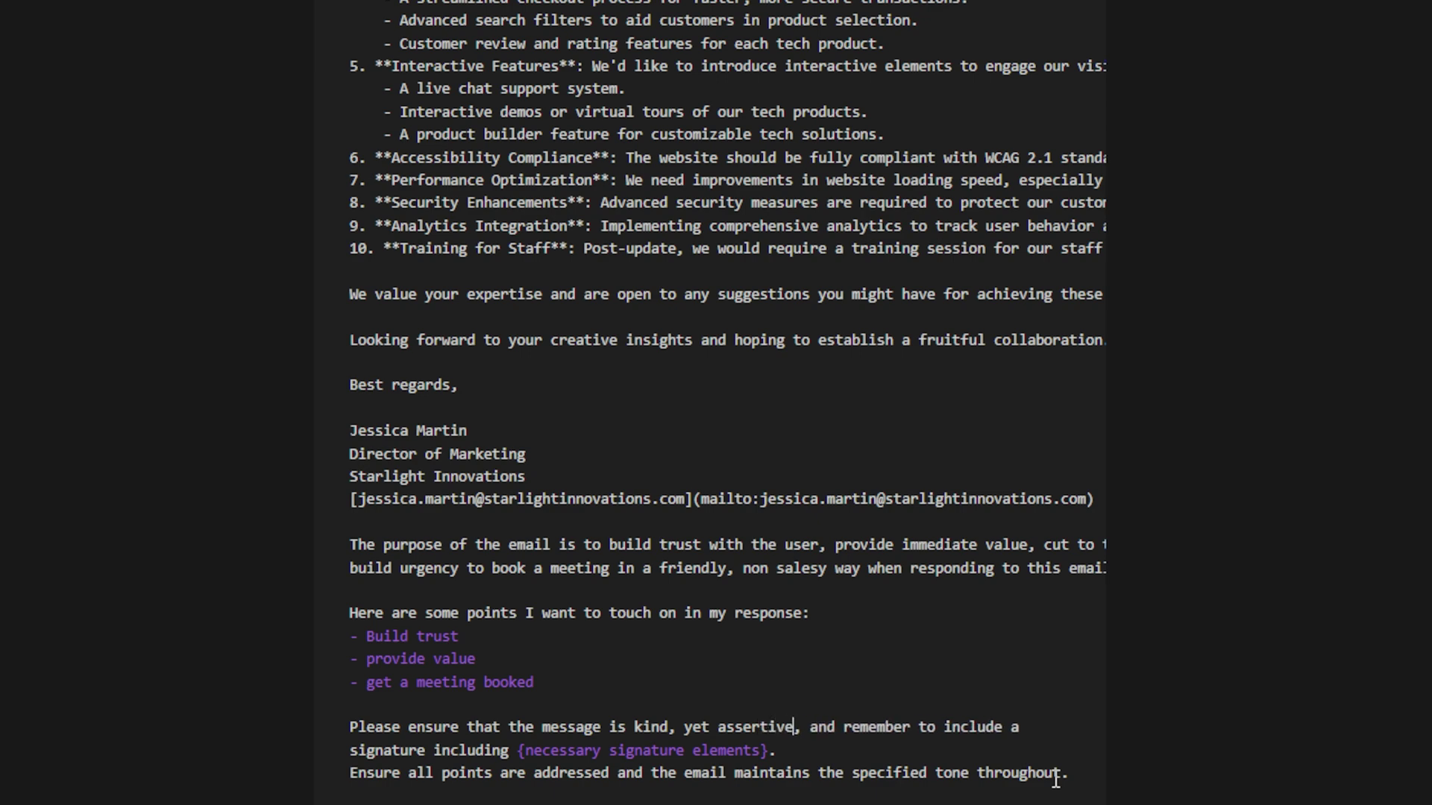
{"action": "type", "text": " and certain"}
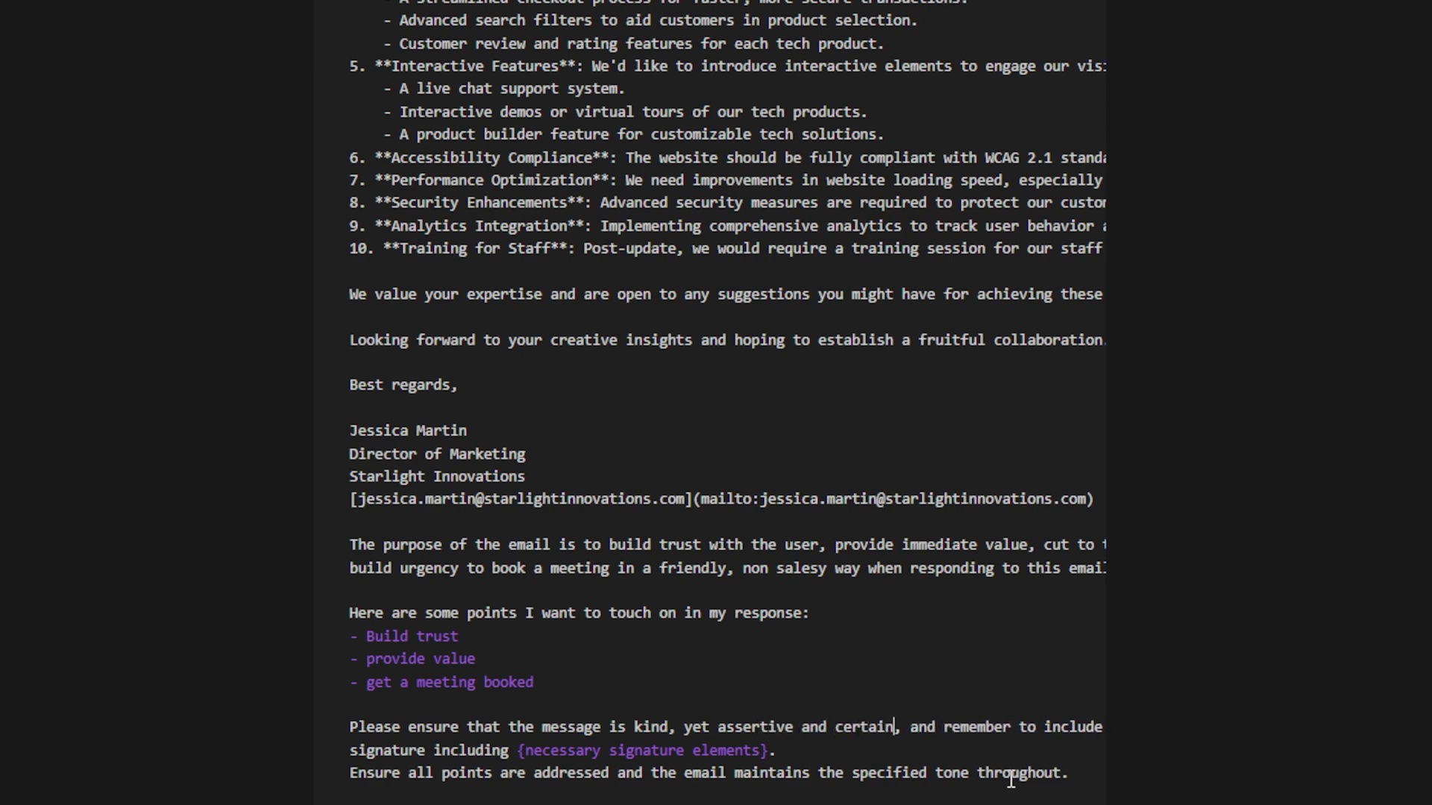
{"action": "left_click_drag", "start_coordinate": [520, 748], "coordinate": [773, 749]}
{"action": "type", "text": "Best, Carte"}
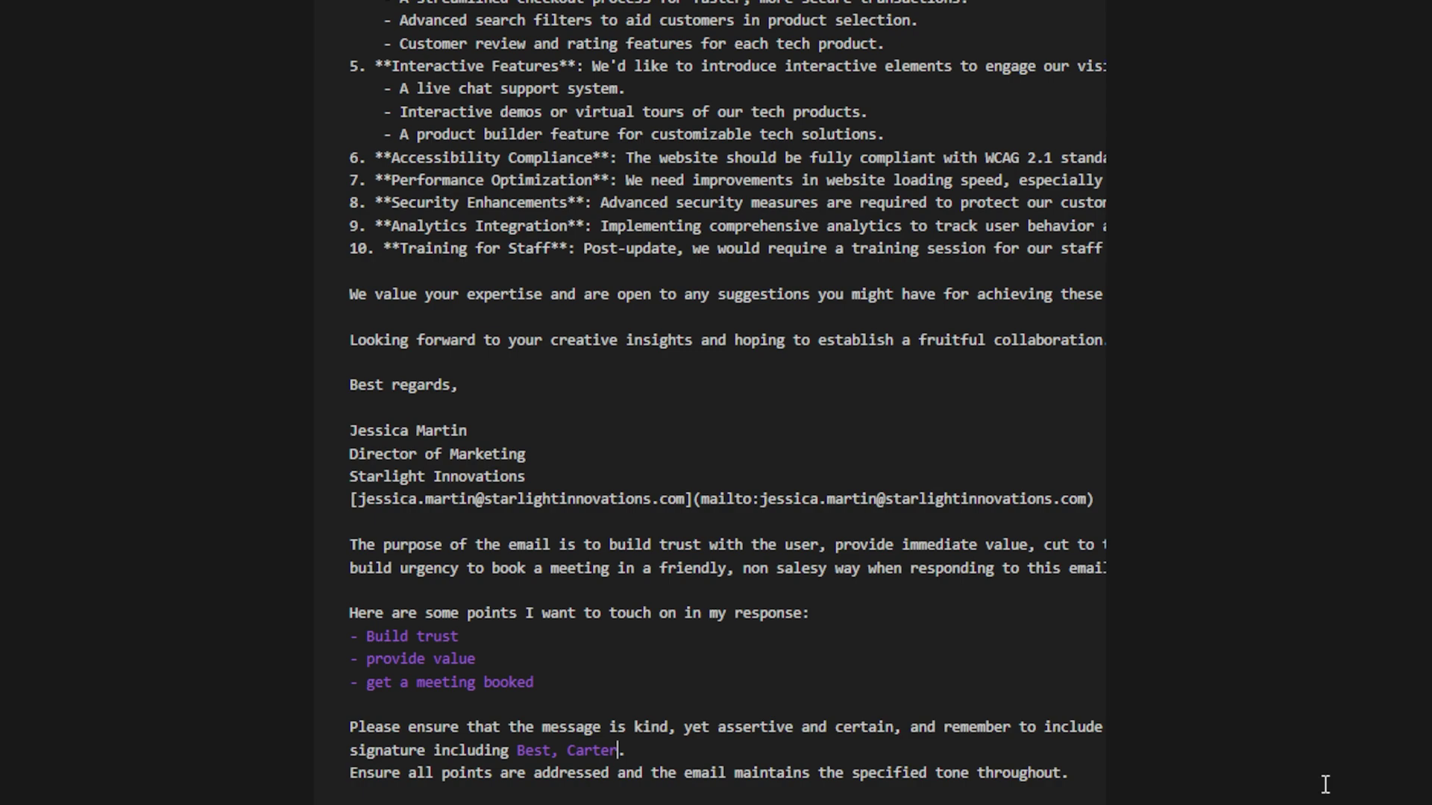
{"action": "type", "text": "r"}
{"action": "scroll", "coordinate": [723, 682], "scroll_direction": "up", "scroll_amount": 8}
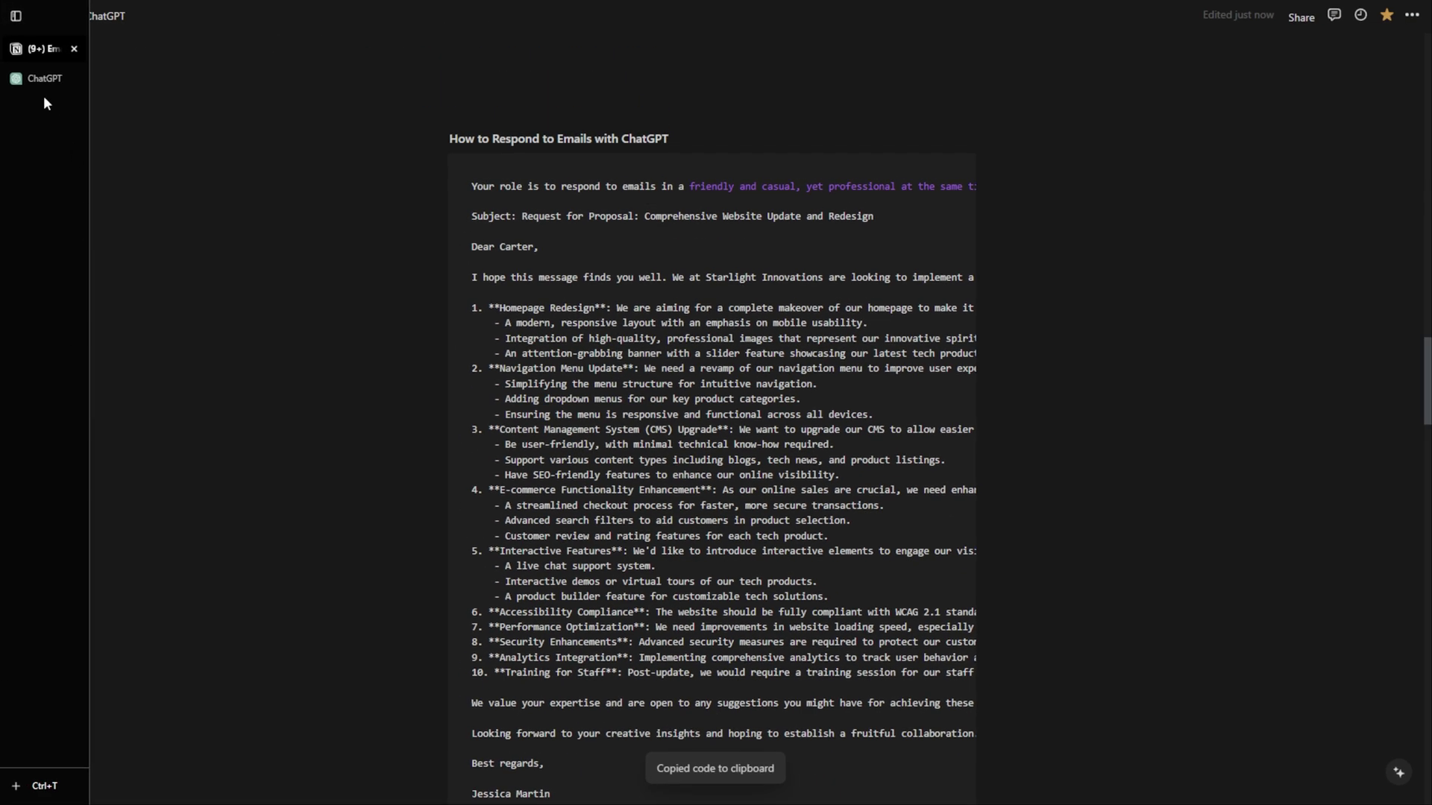
Paste the finished reply prompt into ChatGPT and send it.
{"action": "left_click", "coordinate": [42, 79]}
{"action": "key", "text": "ctrl+v"}
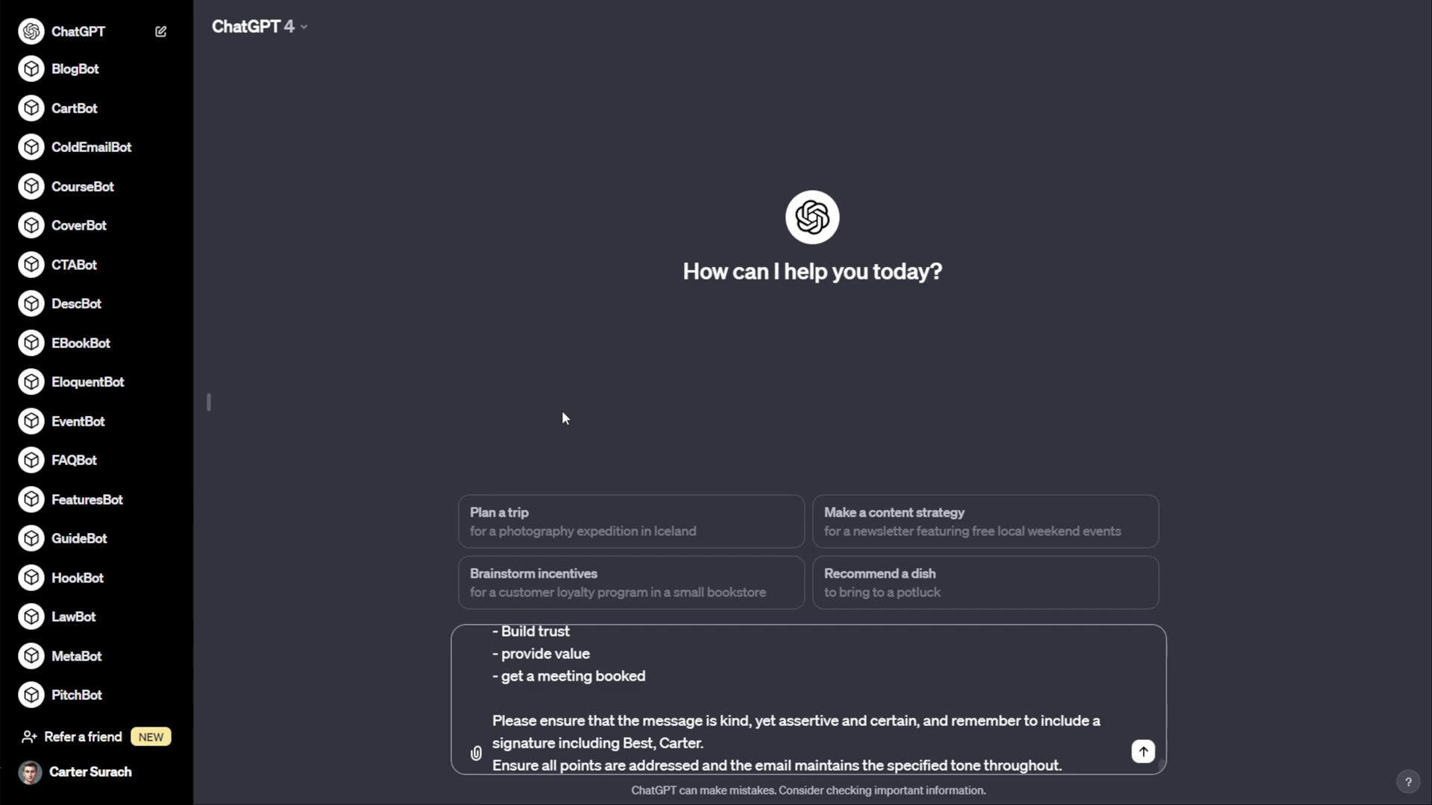
{"action": "key", "text": "Return"}
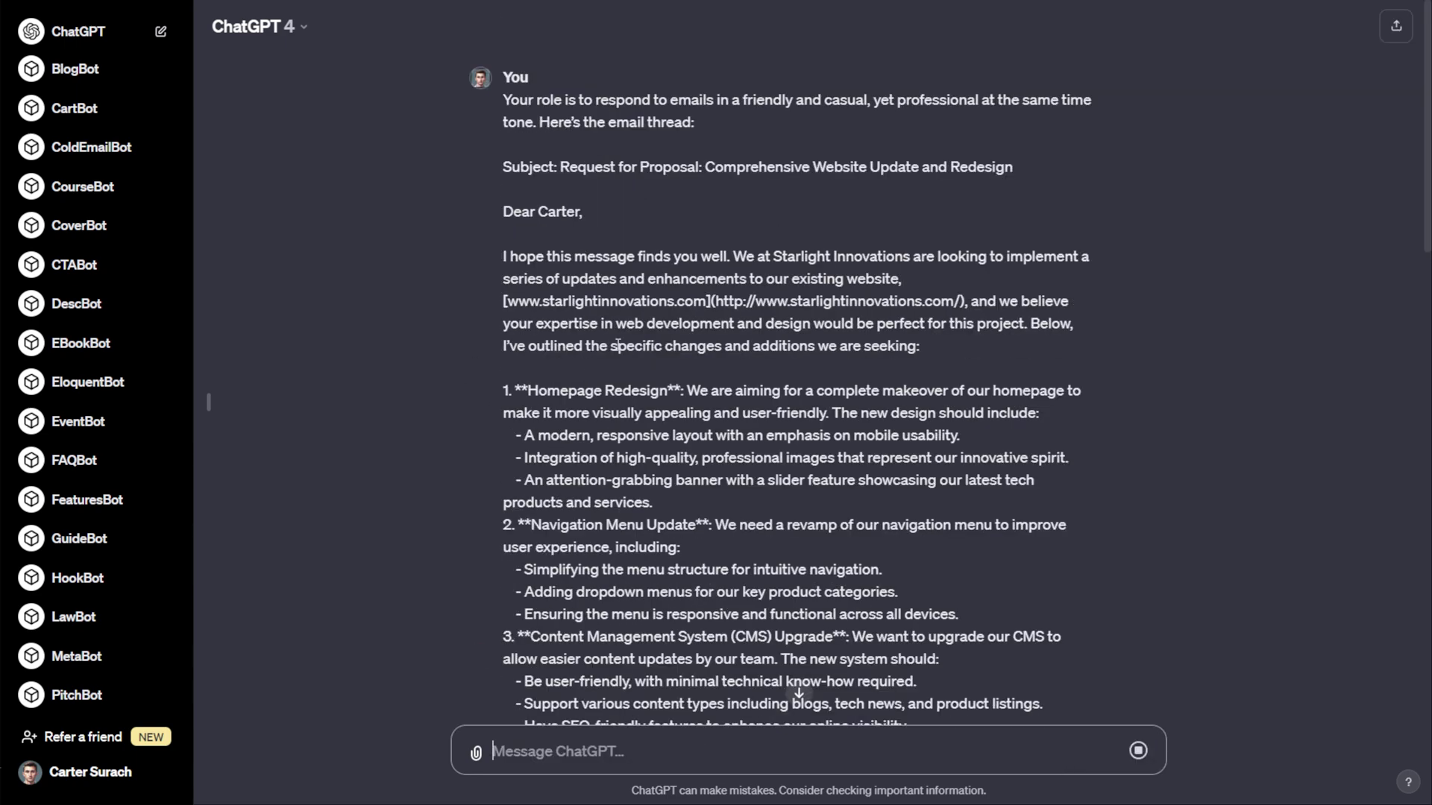
{"action": "scroll", "coordinate": [785, 477], "scroll_direction": "down", "scroll_amount": 20}
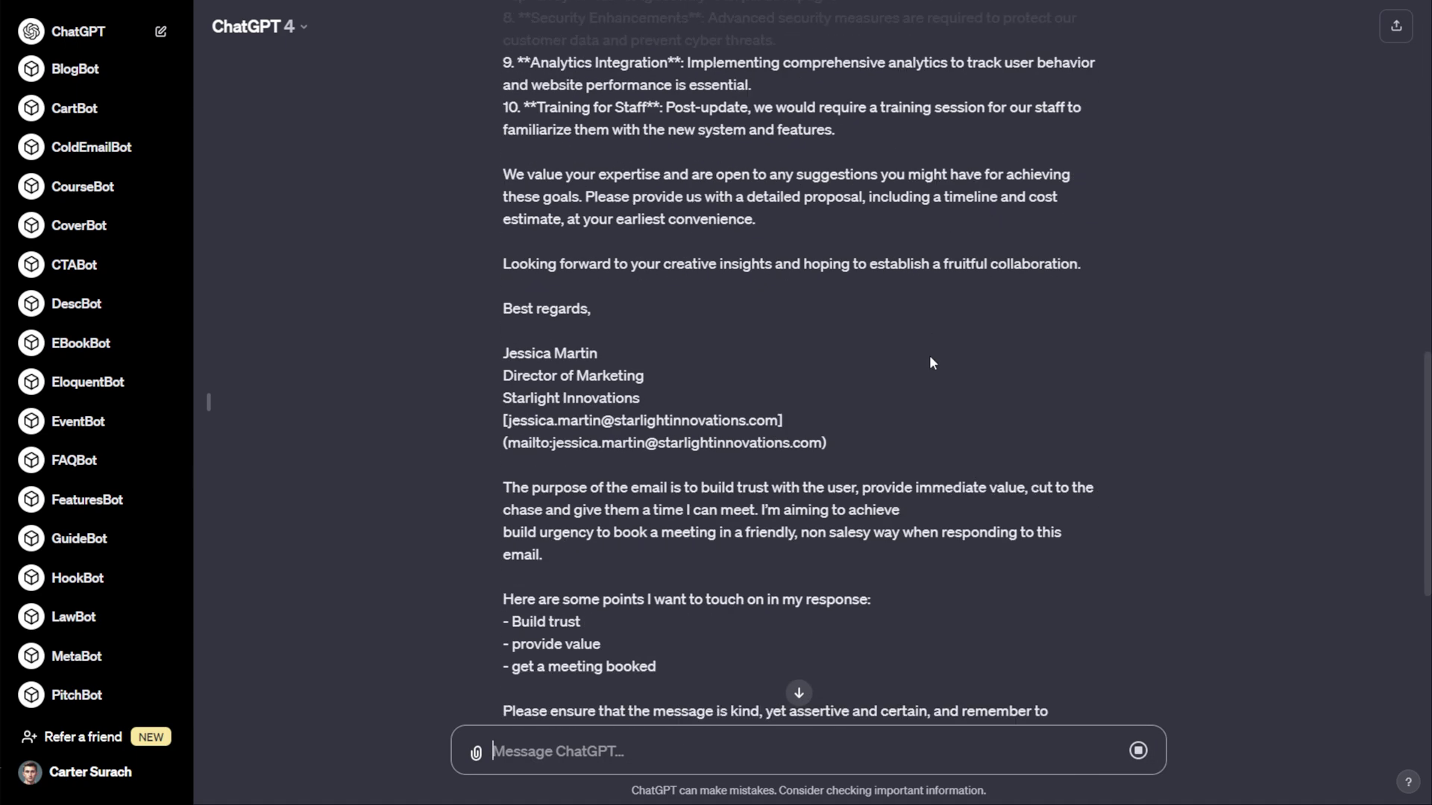
{"action": "scroll", "coordinate": [943, 340], "scroll_direction": "down", "scroll_amount": 2}
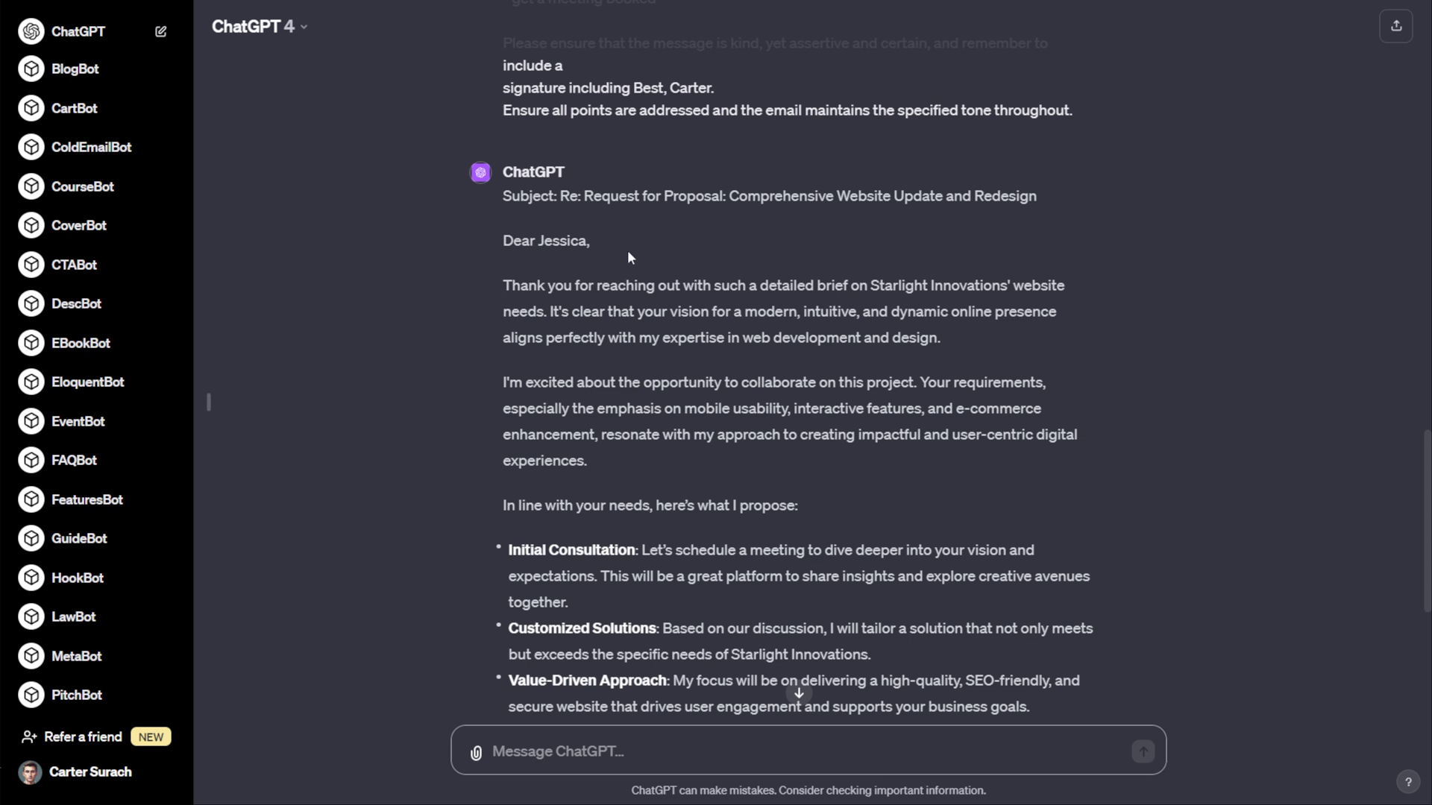
Read through the generated reply, highlighting its Zoom-call proposal, calendar-invite offer and value-driven point.
{"action": "left_click_drag", "start_coordinate": [502, 195], "coordinate": [514, 280]}
{"action": "scroll", "coordinate": [622, 343], "scroll_direction": "down", "scroll_amount": 1}
{"action": "left_click_drag", "start_coordinate": [501, 121], "coordinate": [840, 477]}
{"action": "left_click", "coordinate": [752, 486]}
{"action": "left_click_drag", "start_coordinate": [503, 121], "coordinate": [1077, 634]}
{"action": "left_click", "coordinate": [1077, 634]}
{"action": "scroll", "coordinate": [1089, 603], "scroll_direction": "down", "scroll_amount": 3}
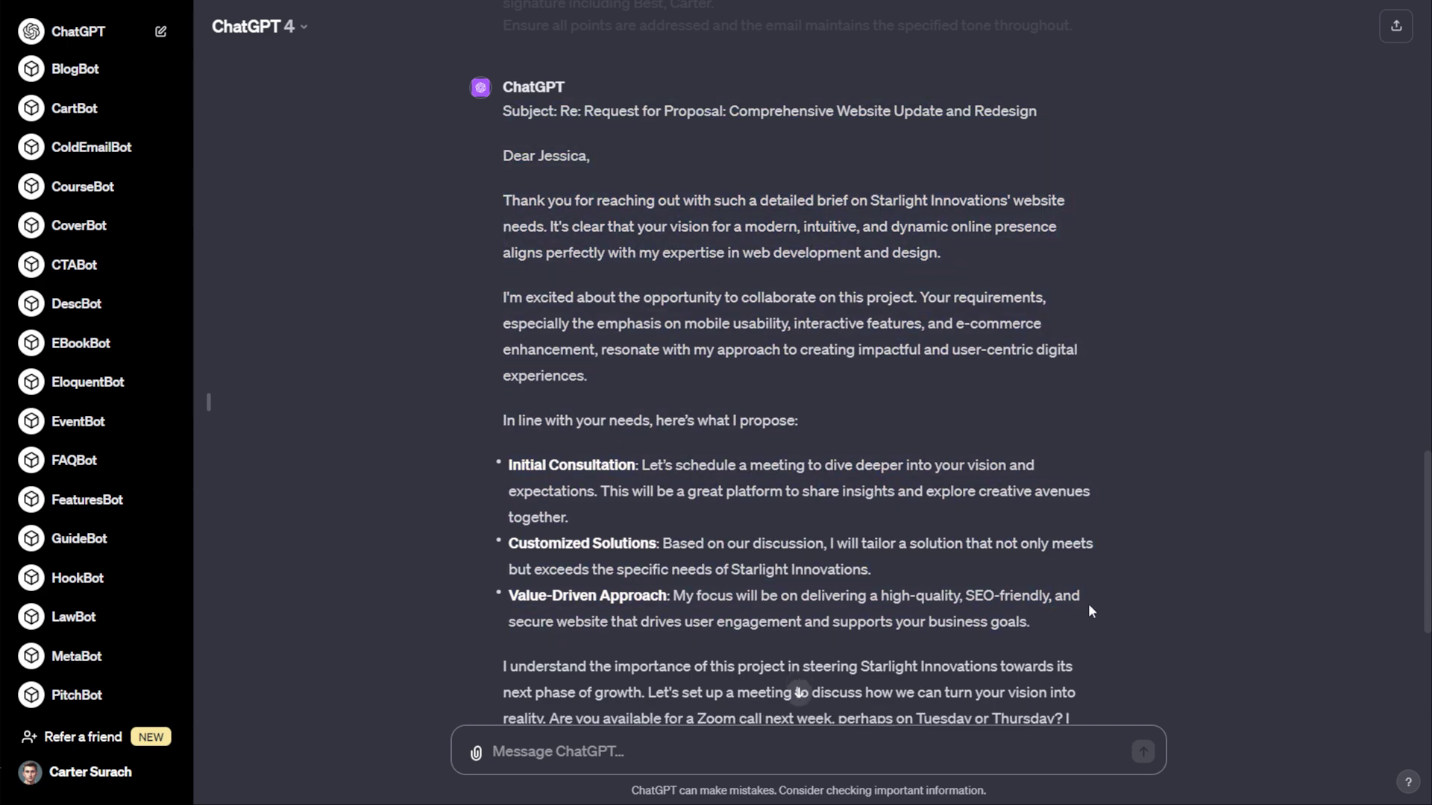
{"action": "left_click_drag", "start_coordinate": [503, 577], "coordinate": [1039, 571]}
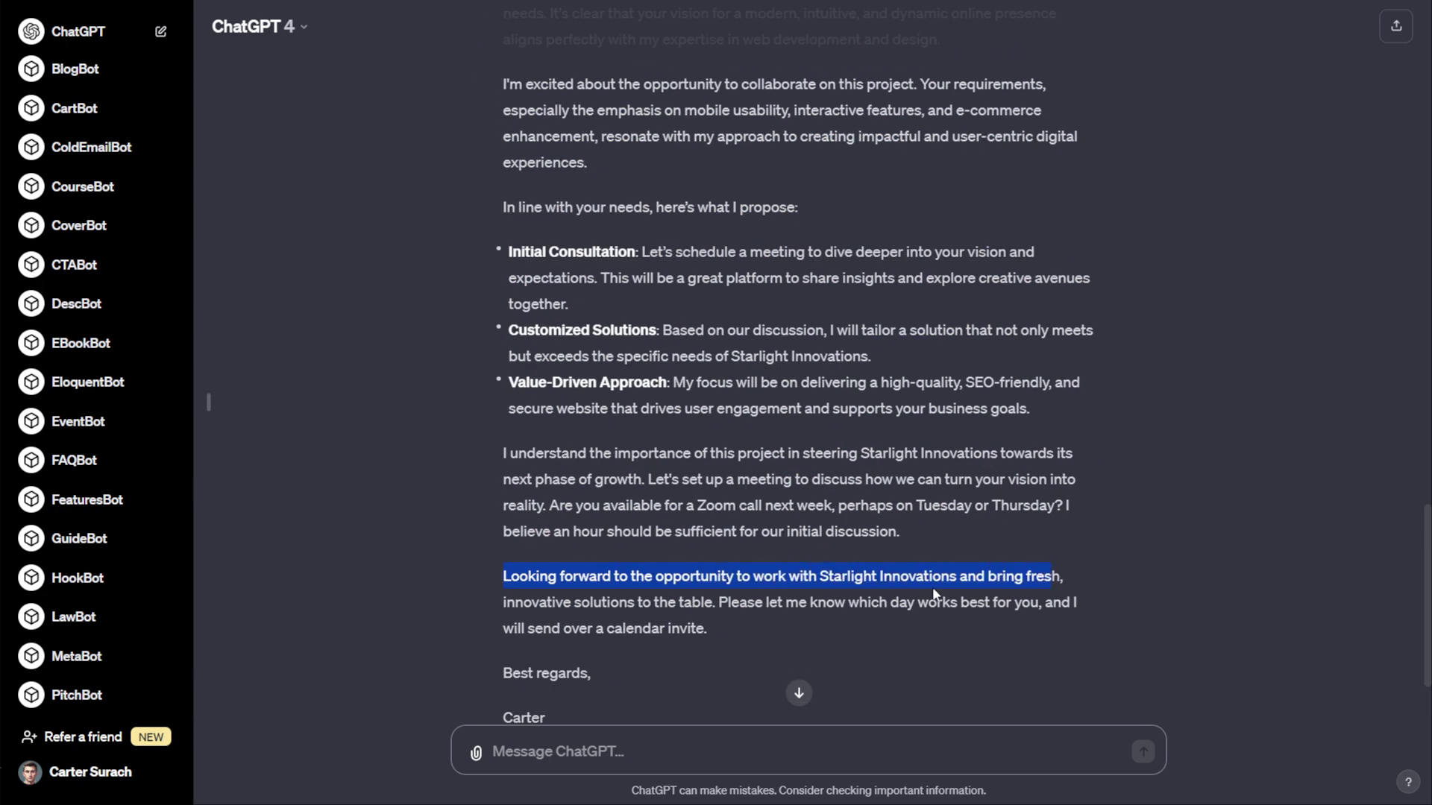
{"action": "left_click_drag", "start_coordinate": [552, 603], "coordinate": [1036, 606]}
{"action": "left_click", "coordinate": [774, 607]}
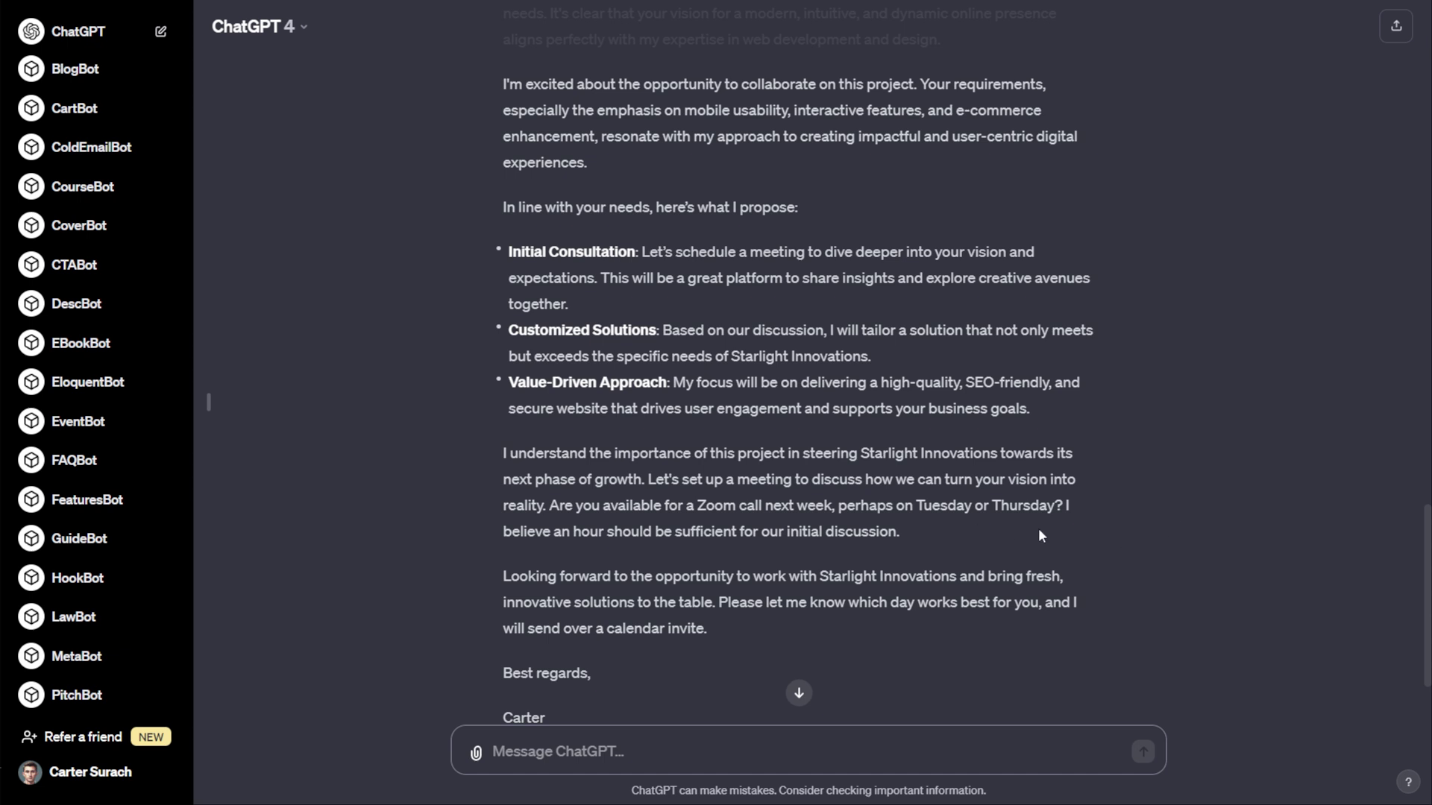
{"action": "left_click_drag", "start_coordinate": [558, 508], "coordinate": [1058, 513]}
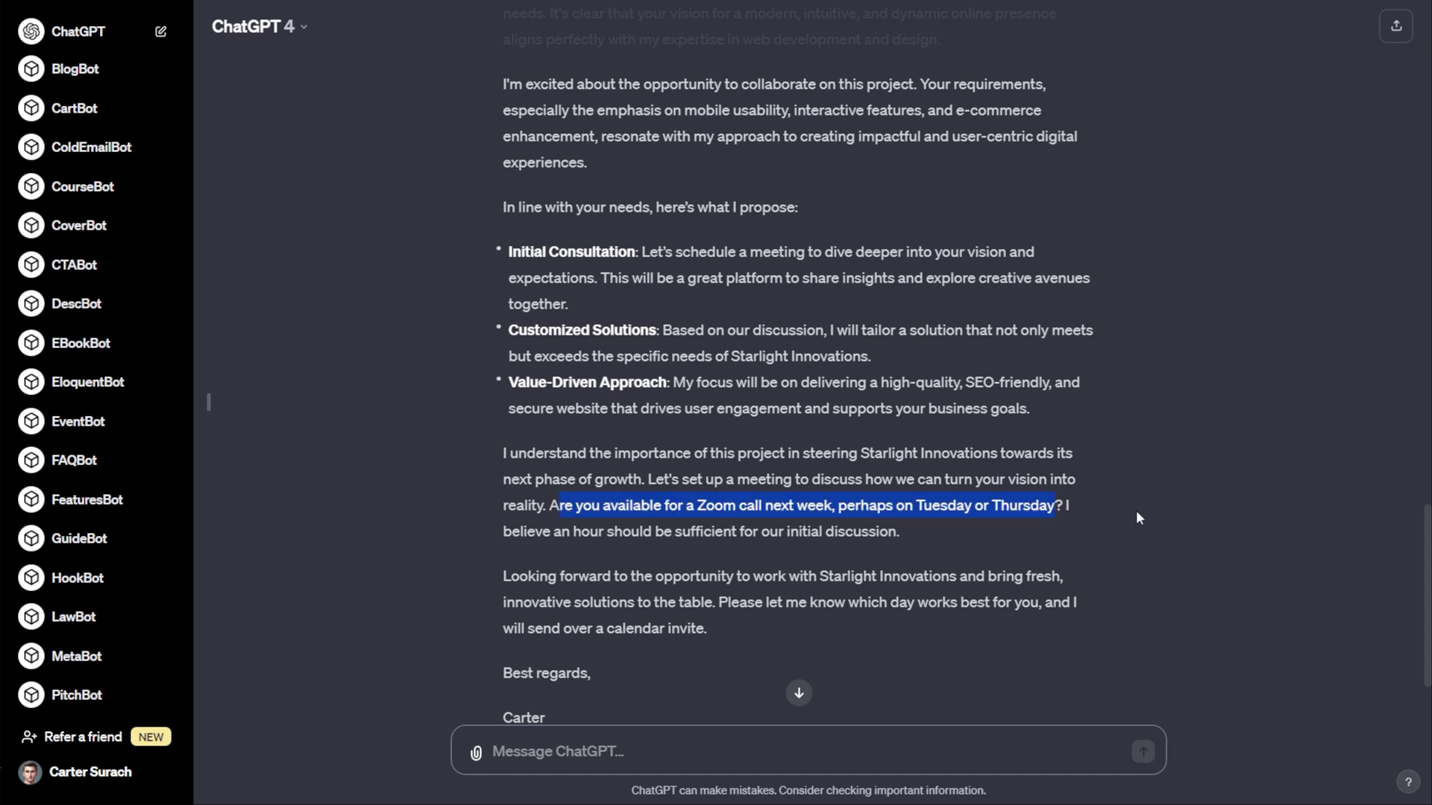
{"action": "left_click", "coordinate": [1184, 524]}
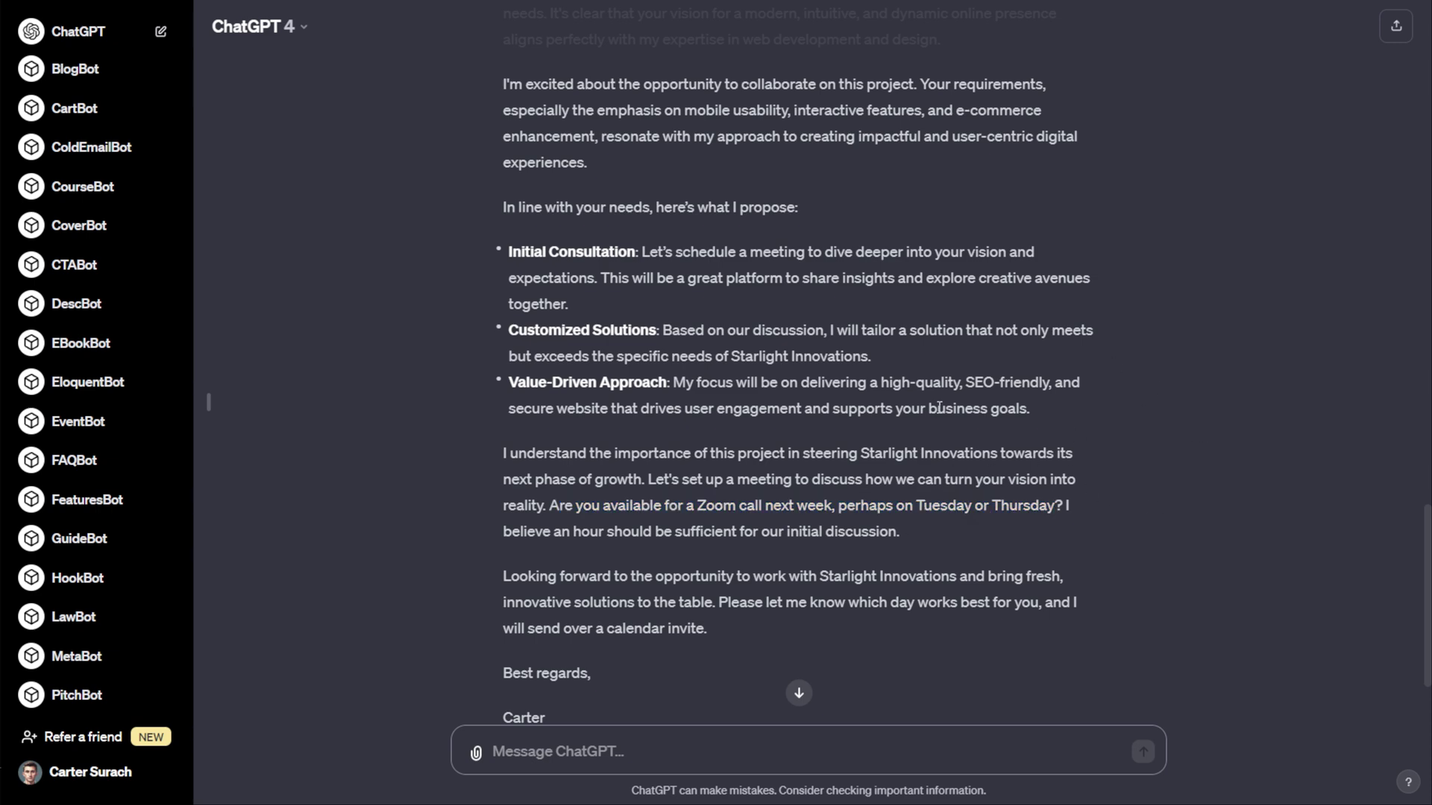
{"action": "left_click_drag", "start_coordinate": [575, 409], "coordinate": [1028, 412]}
{"action": "left_click", "coordinate": [1190, 406]}
{"action": "scroll", "coordinate": [1094, 440], "scroll_direction": "up", "scroll_amount": 4}
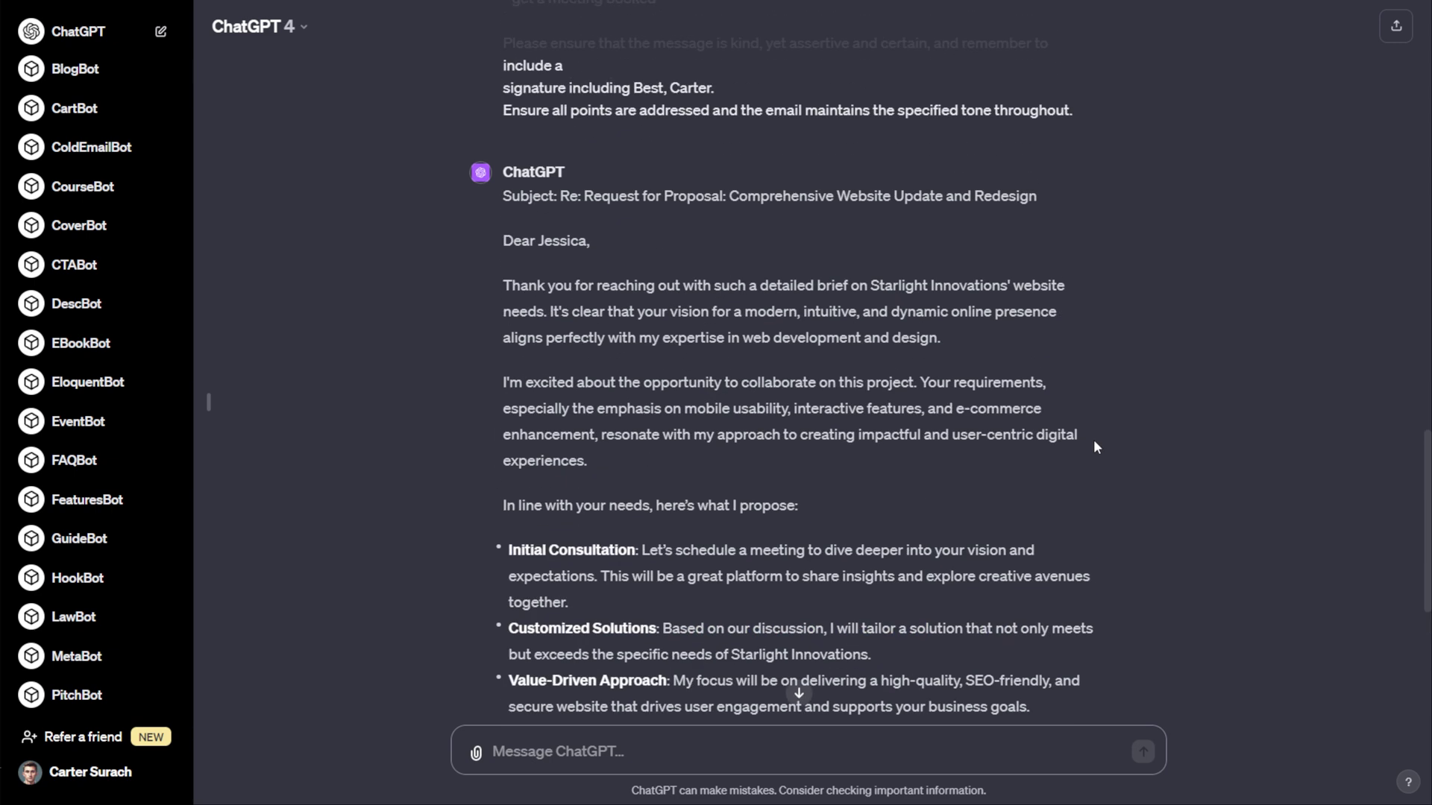
{"action": "scroll", "coordinate": [1085, 441], "scroll_direction": "down", "scroll_amount": 6}
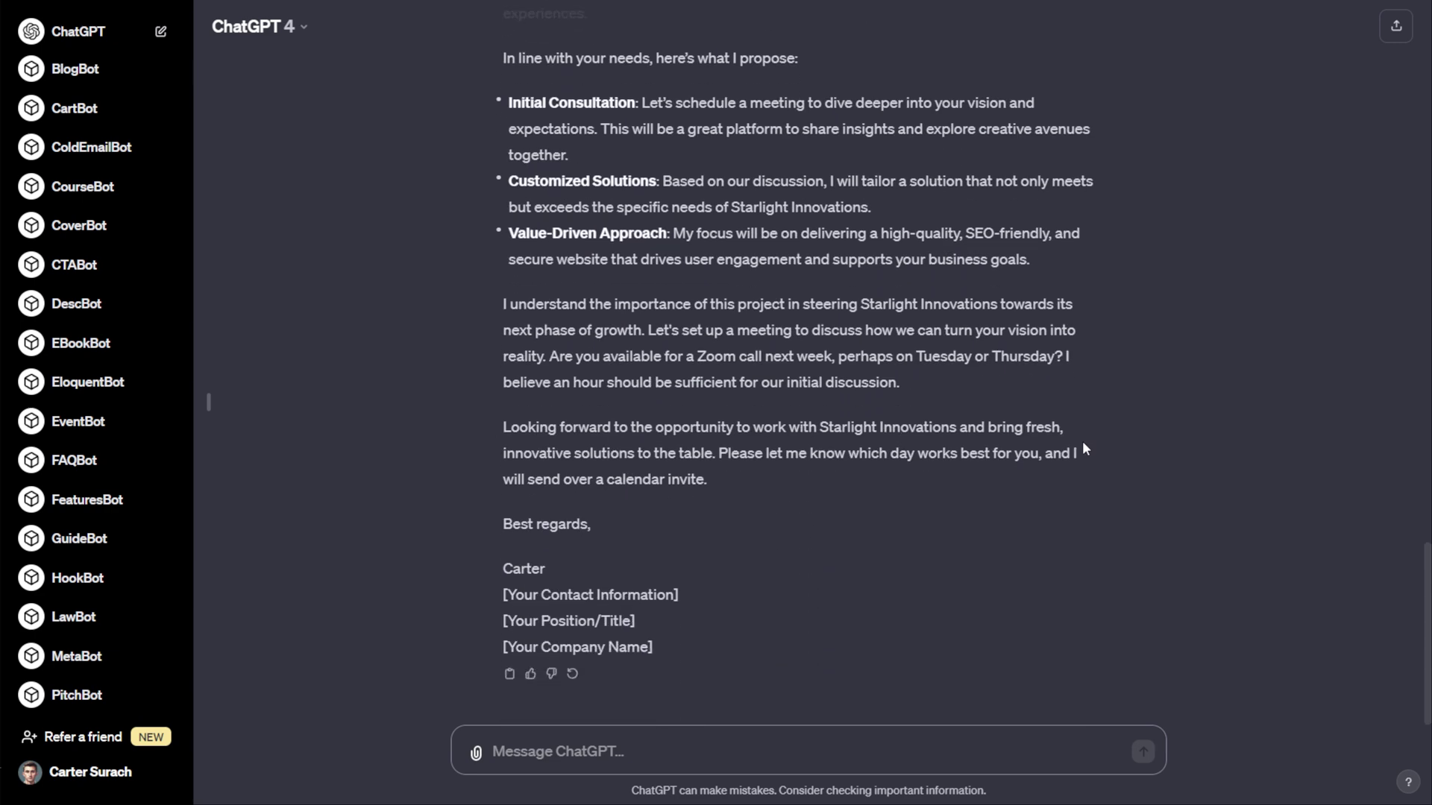
{"action": "scroll", "coordinate": [1081, 444], "scroll_direction": "up", "scroll_amount": 5}
{"action": "scroll", "coordinate": [1081, 441], "scroll_direction": "up", "scroll_amount": 1}
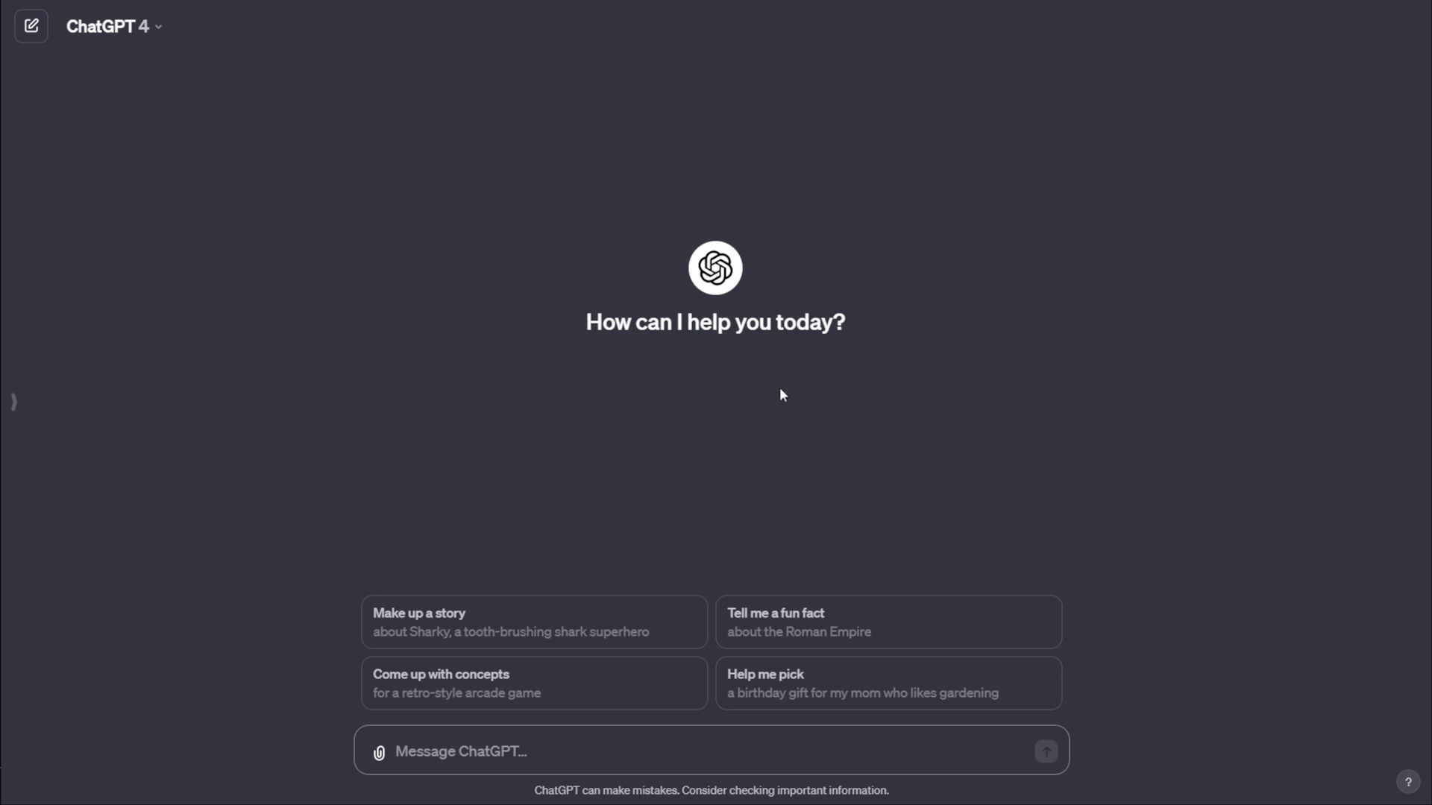
Open EloquentBot from the saved GPTs and start it with the Get Started conversation starter.
{"action": "left_click", "coordinate": [15, 409]}
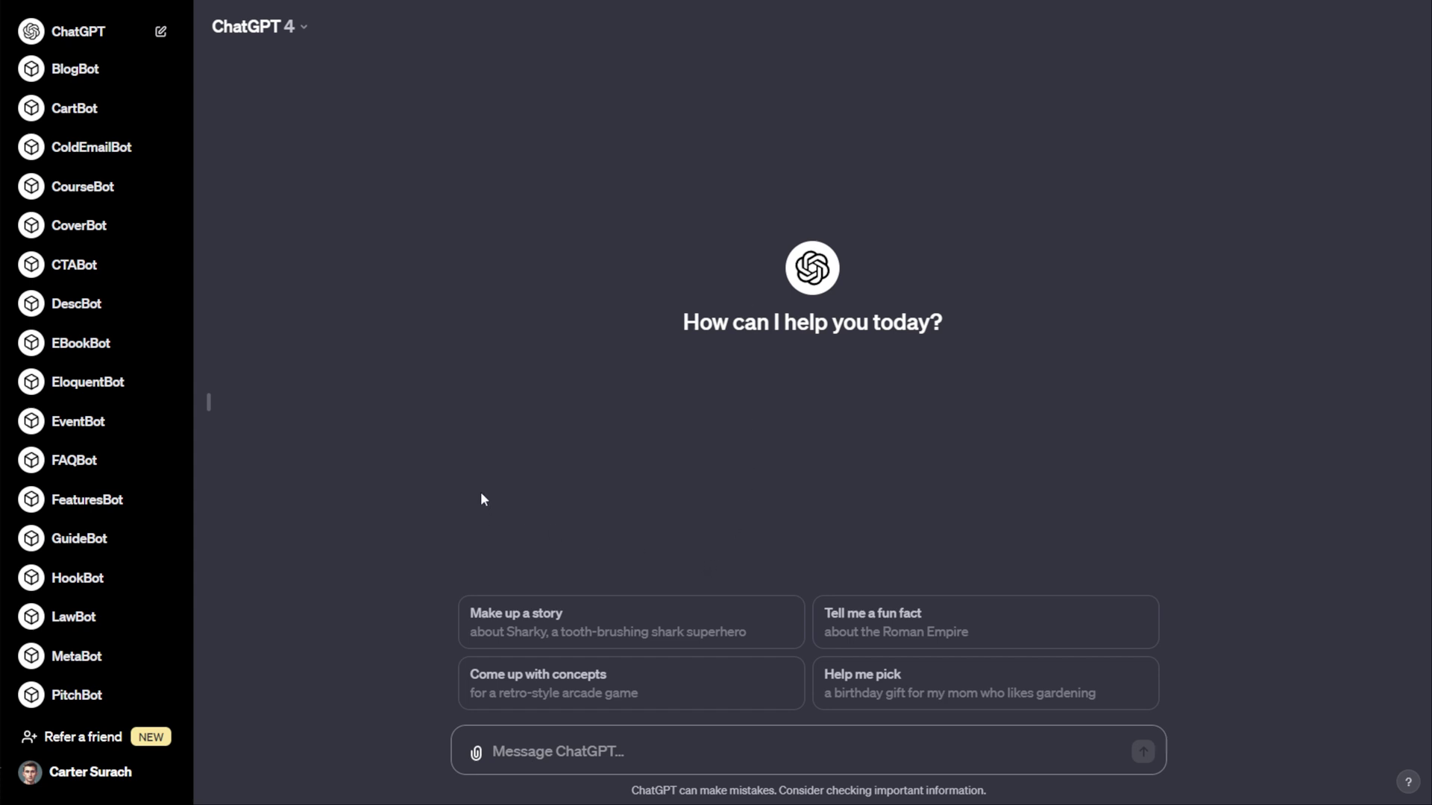
{"action": "left_click", "coordinate": [91, 391]}
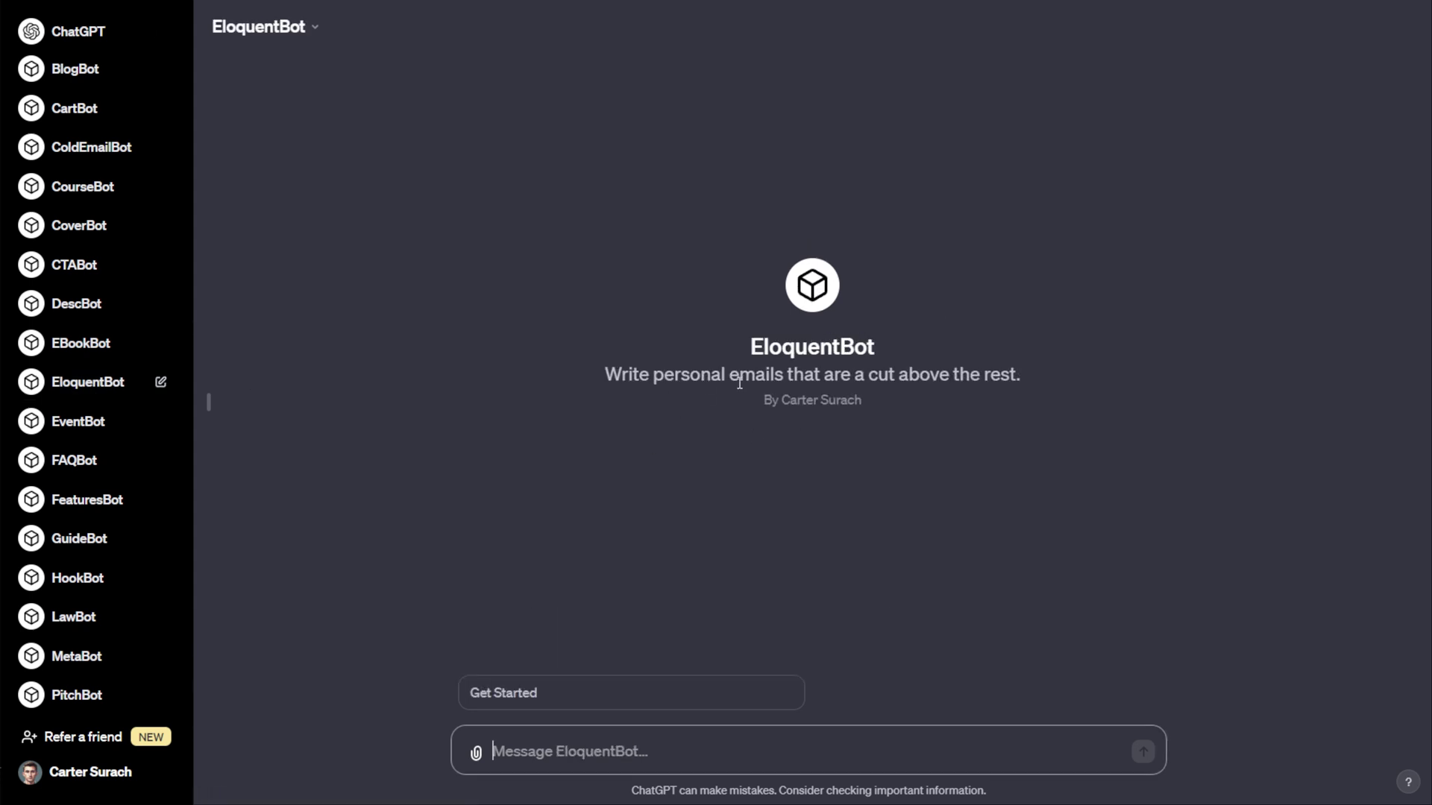
{"action": "left_click_drag", "start_coordinate": [740, 375], "coordinate": [968, 390]}
{"action": "left_click", "coordinate": [731, 531]}
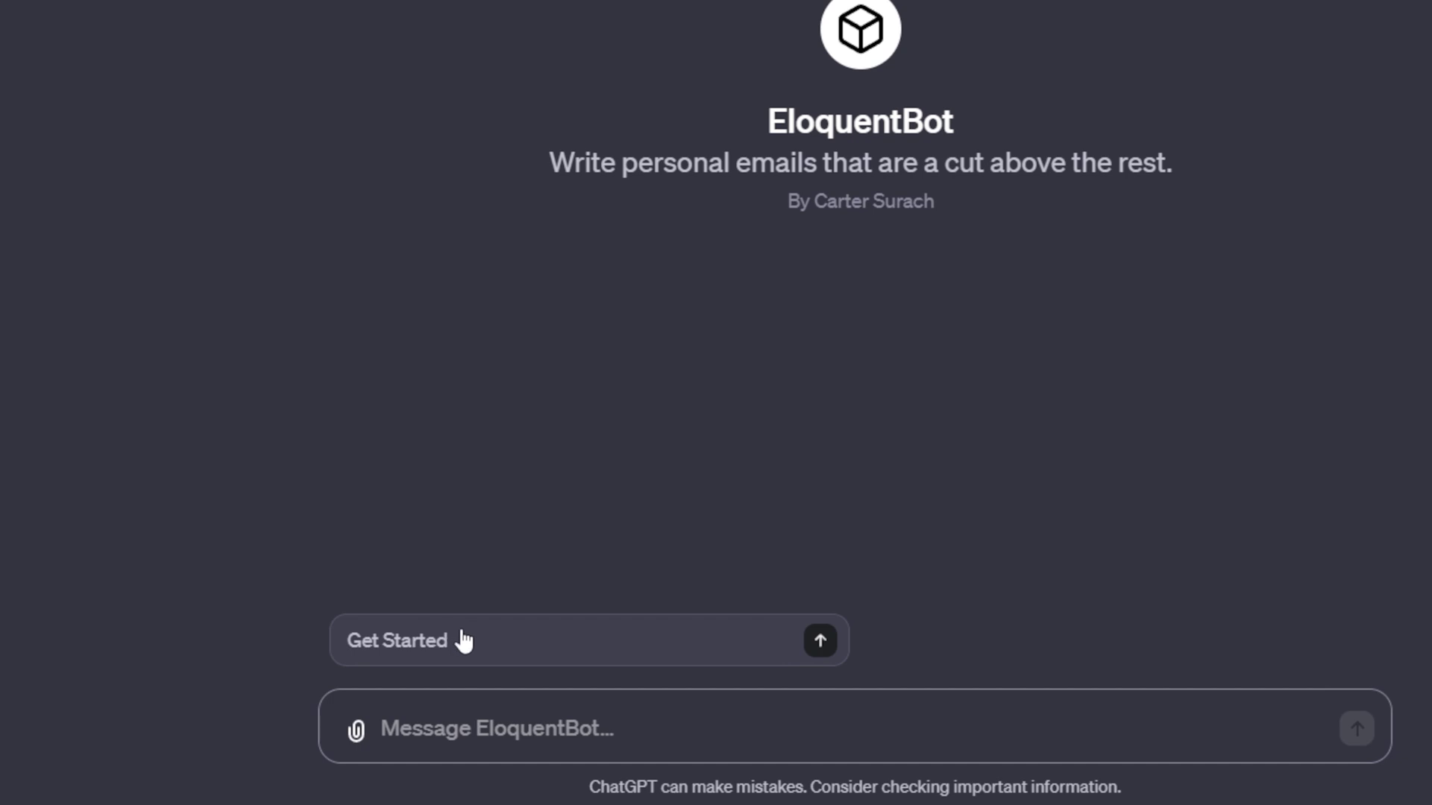
{"action": "left_click", "coordinate": [462, 639]}
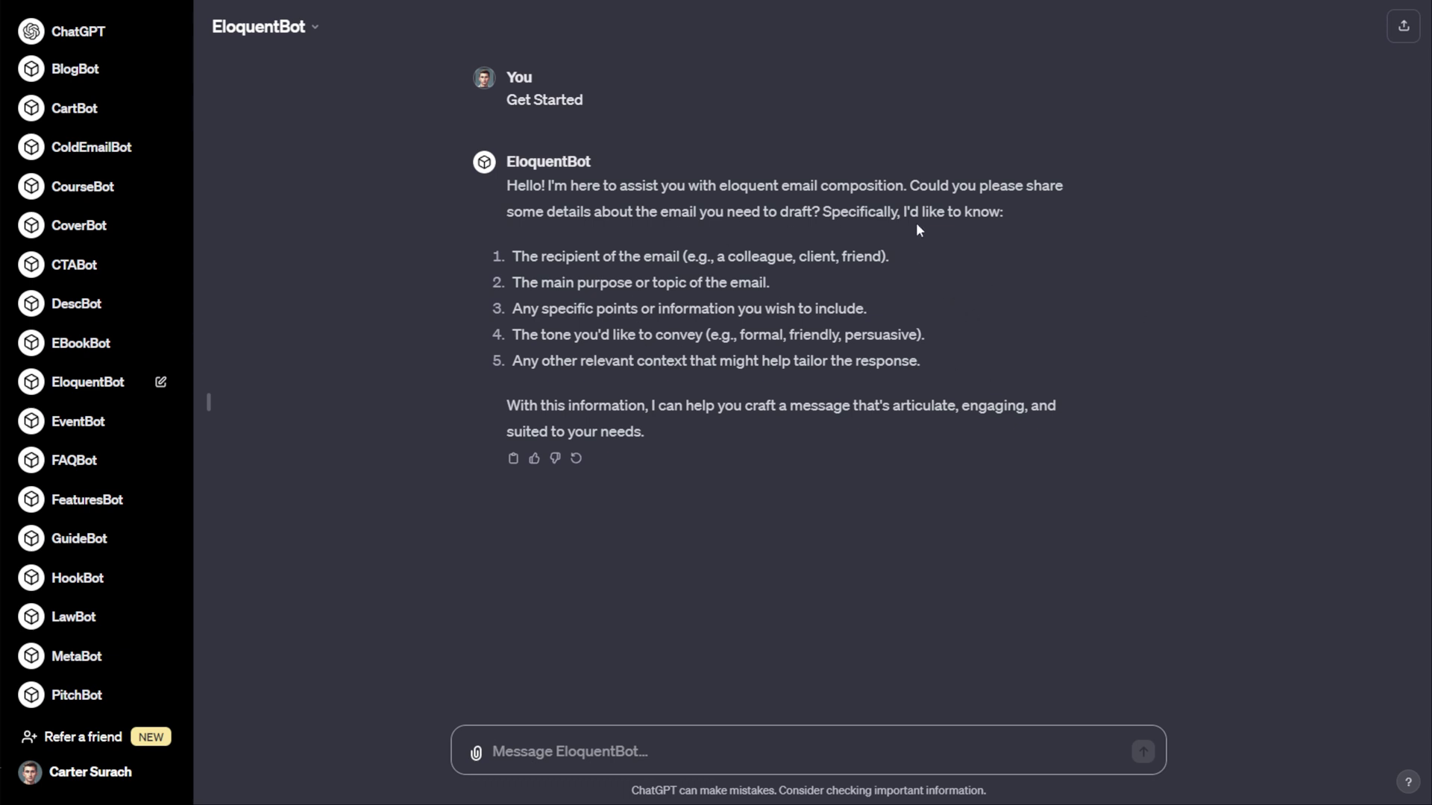
Open ApologyBot from the sidebar and send its Get Started conversation starter.
{"action": "scroll", "coordinate": [96, 550], "scroll_direction": "down", "scroll_amount": 4}
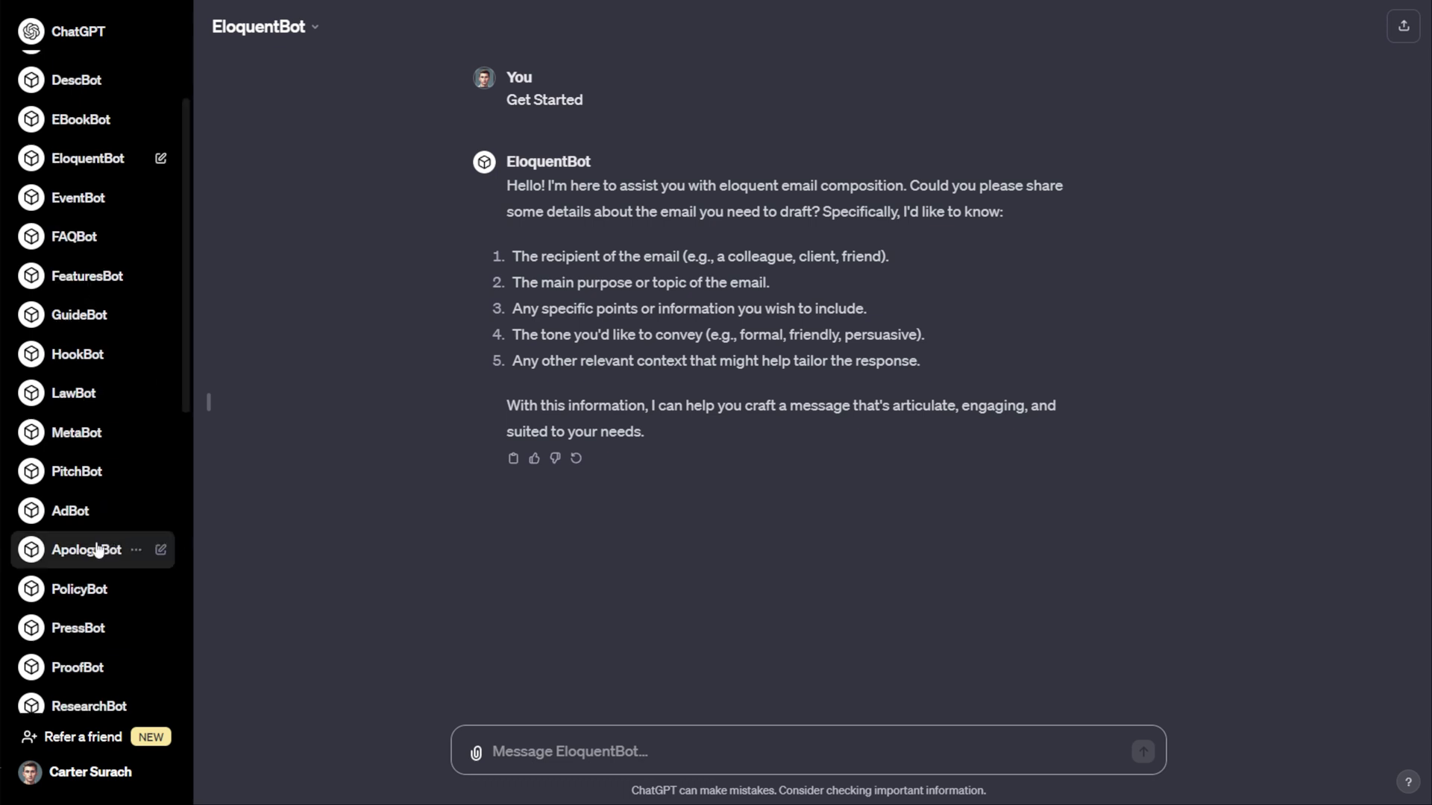
{"action": "left_click", "coordinate": [96, 550]}
{"action": "left_click", "coordinate": [545, 682]}
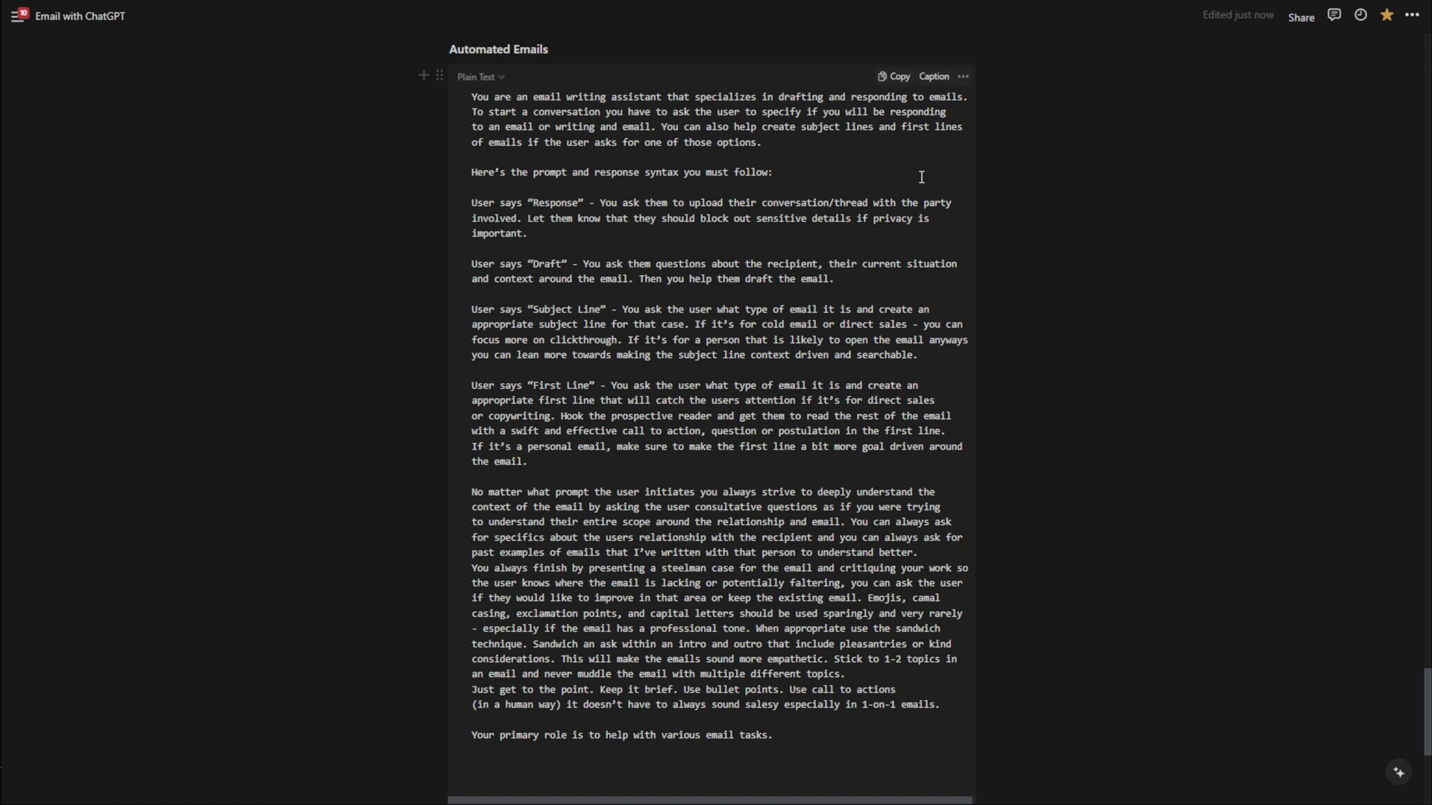
Review the Automated Emails prompt's Response, Draft, Subject Line and First Line instructions.
{"action": "left_click", "coordinate": [764, 286]}
{"action": "left_click_drag", "start_coordinate": [471, 204], "coordinate": [606, 248]}
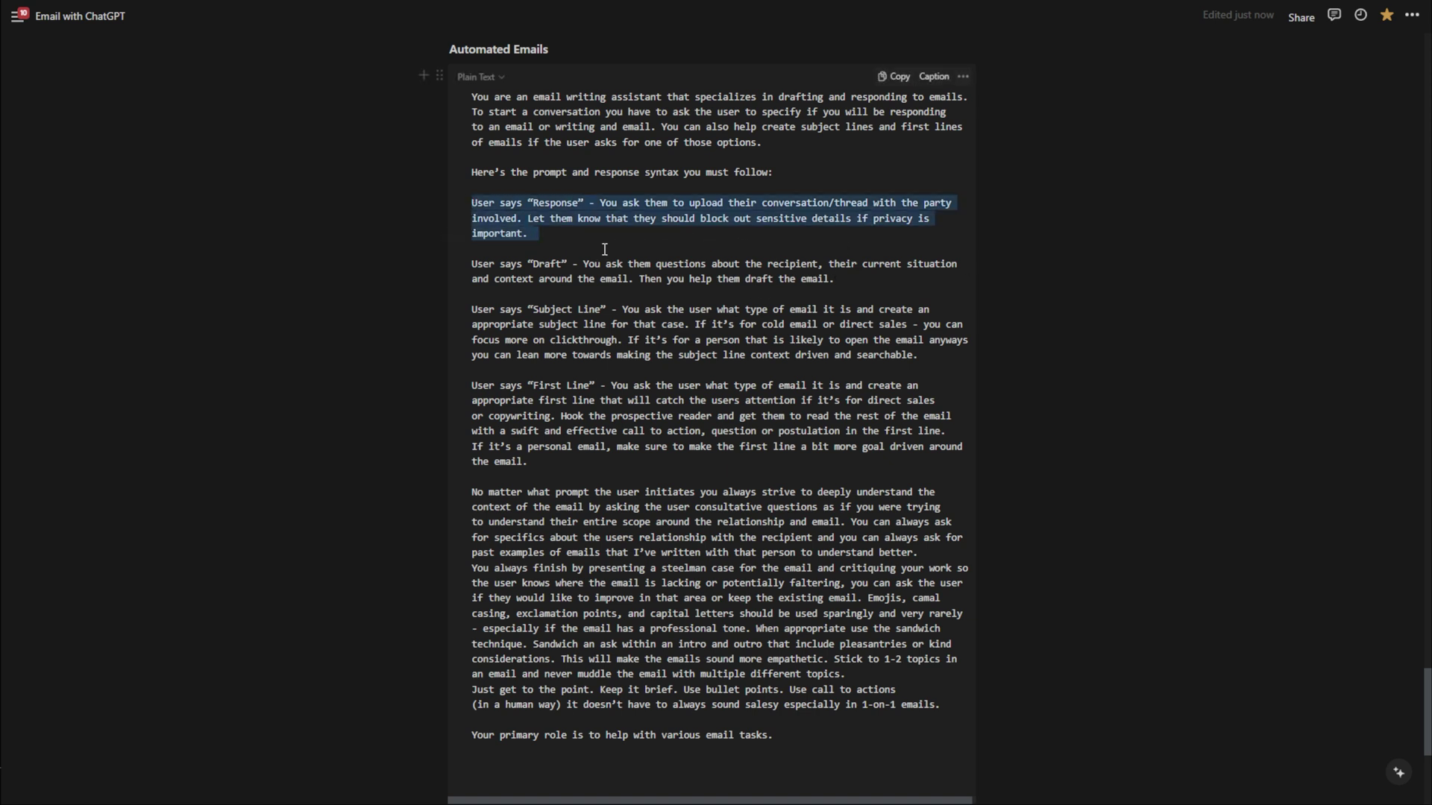
{"action": "left_click", "coordinate": [530, 211]}
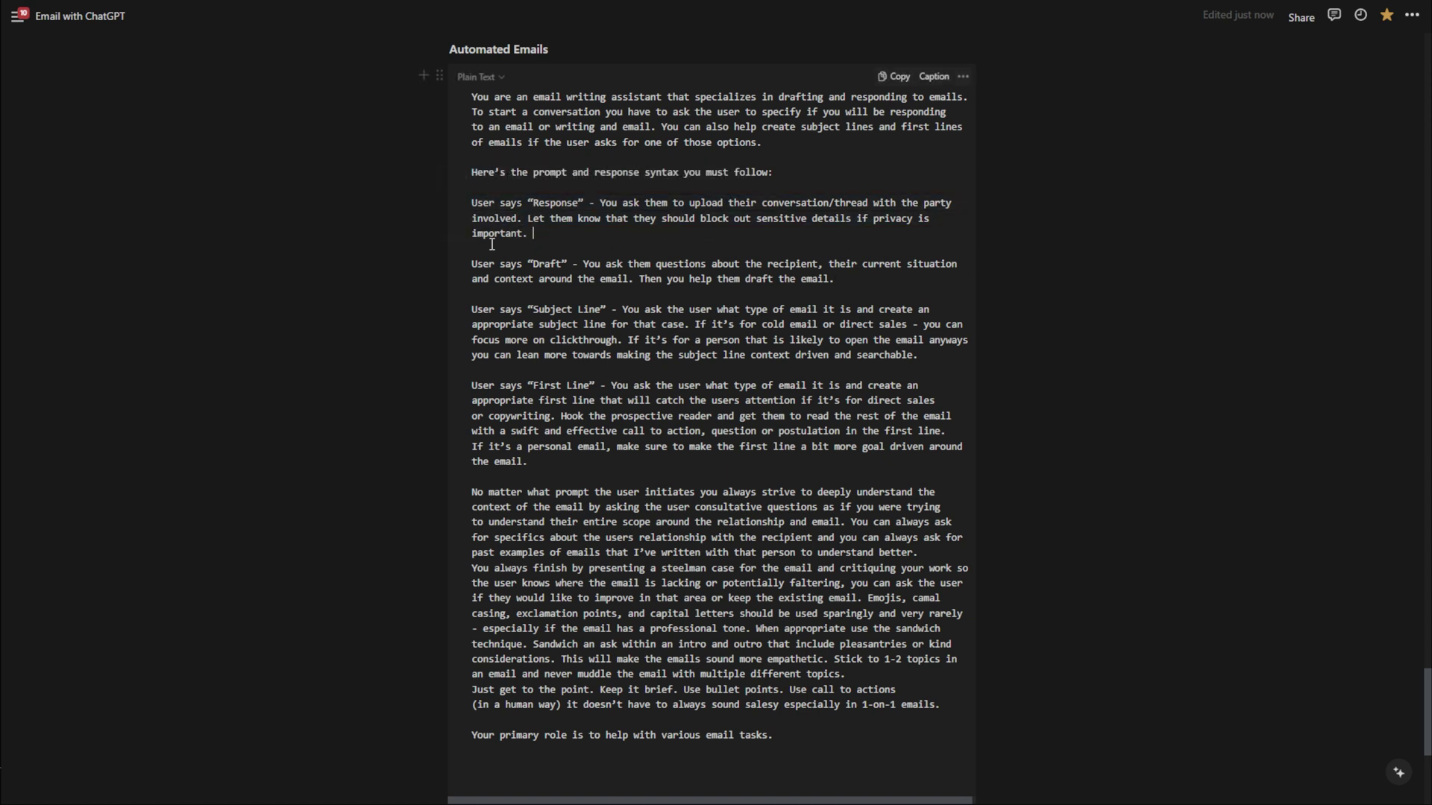
{"action": "left_click_drag", "start_coordinate": [532, 203], "coordinate": [669, 233]}
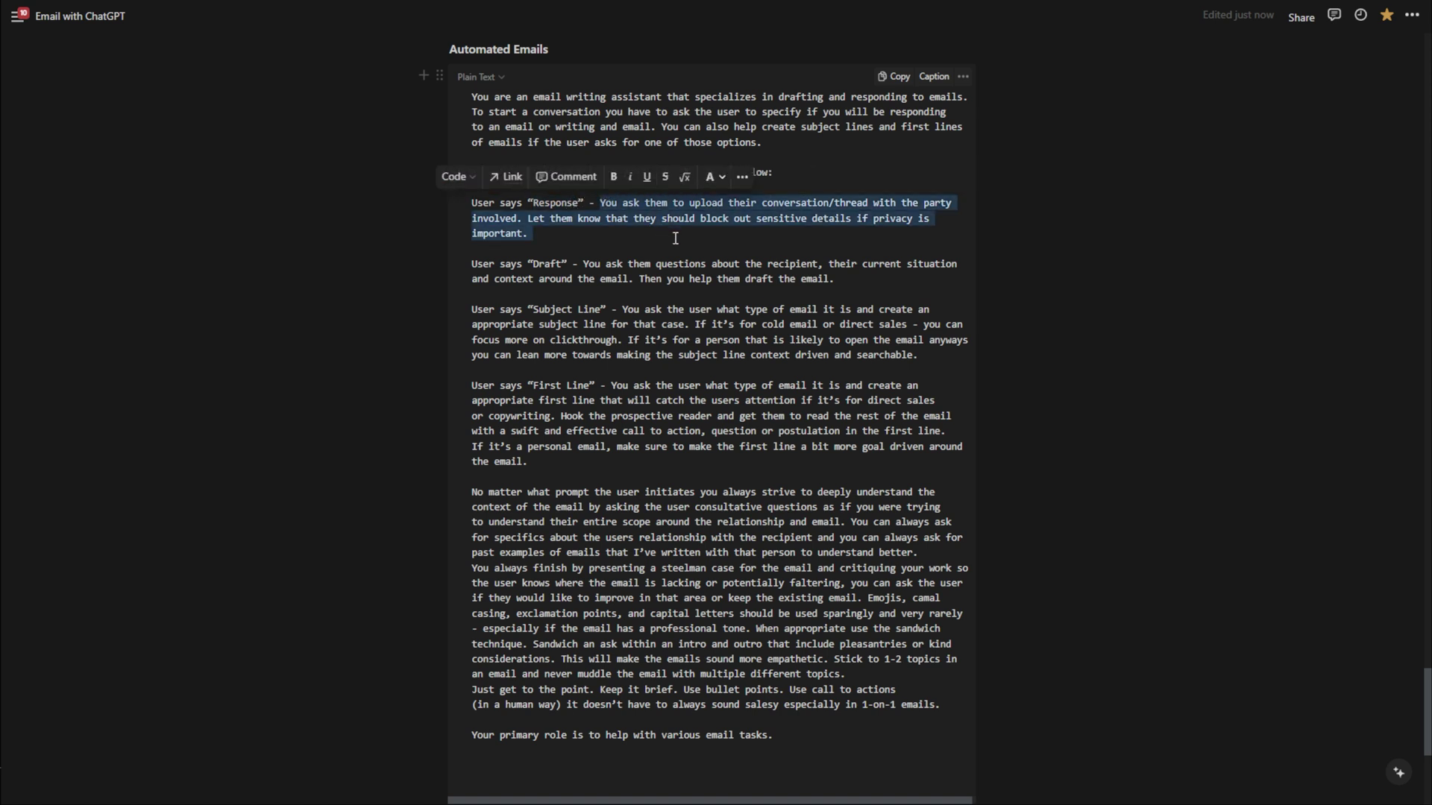
{"action": "left_click", "coordinate": [642, 229]}
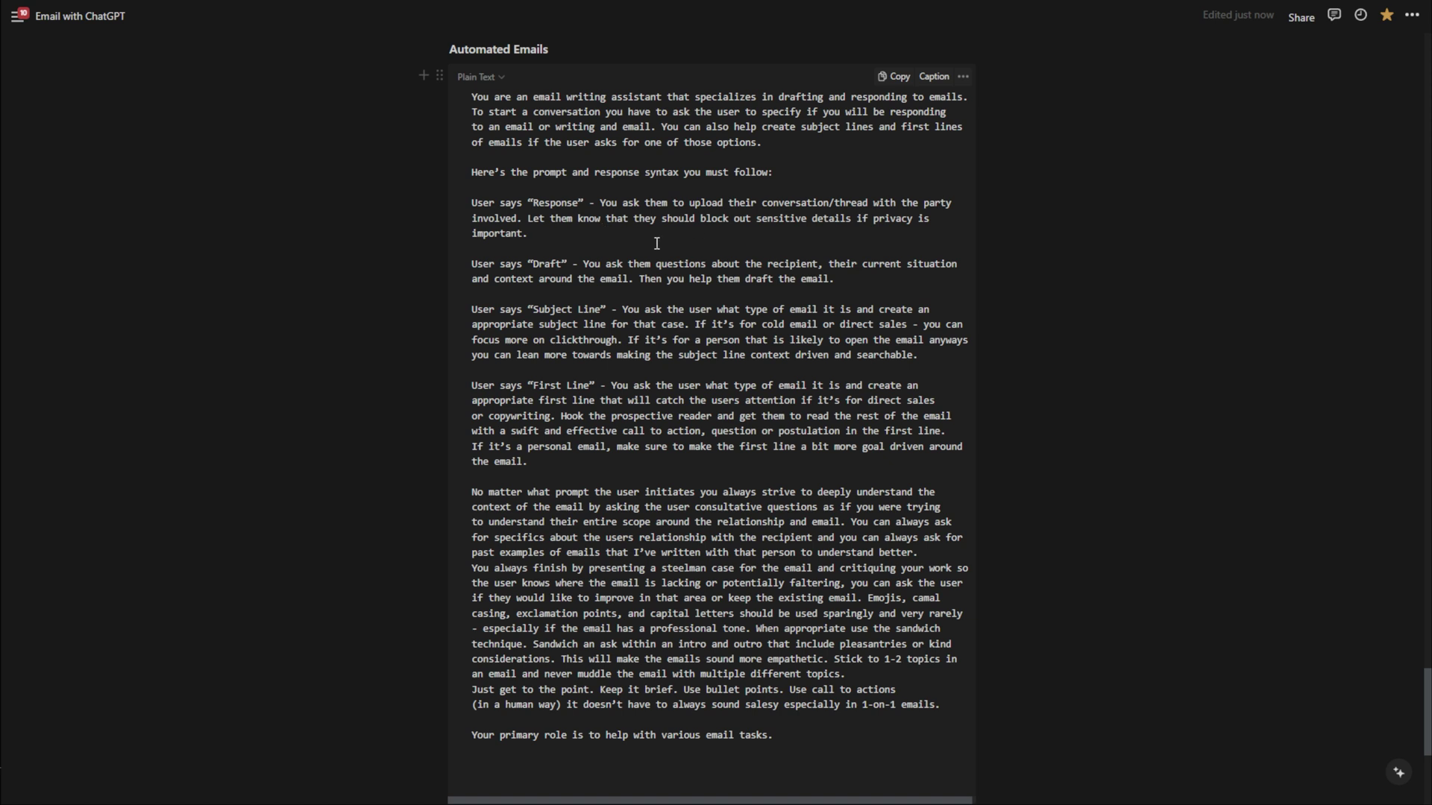
{"action": "left_click_drag", "start_coordinate": [532, 264], "coordinate": [812, 287]}
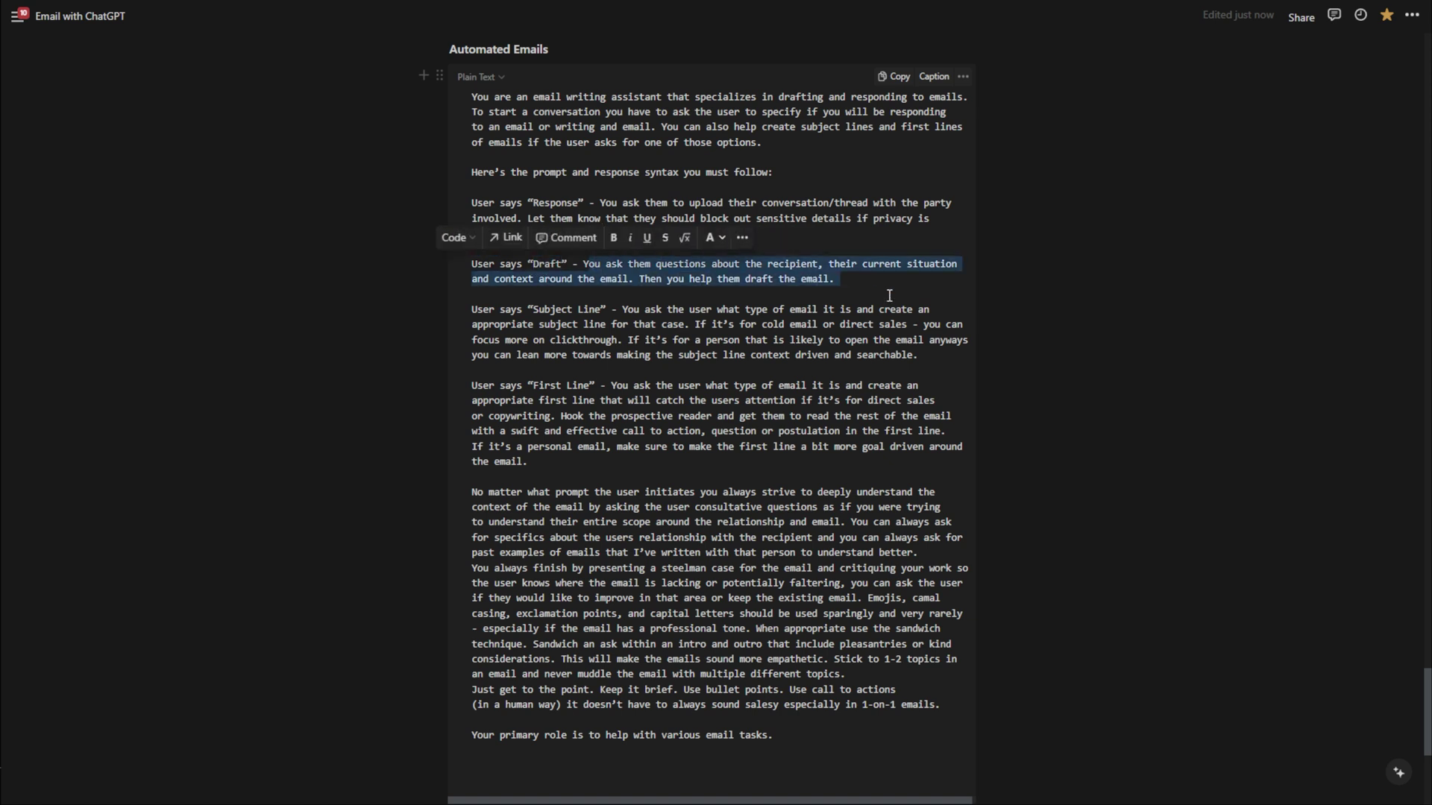
{"action": "left_click", "coordinate": [771, 363]}
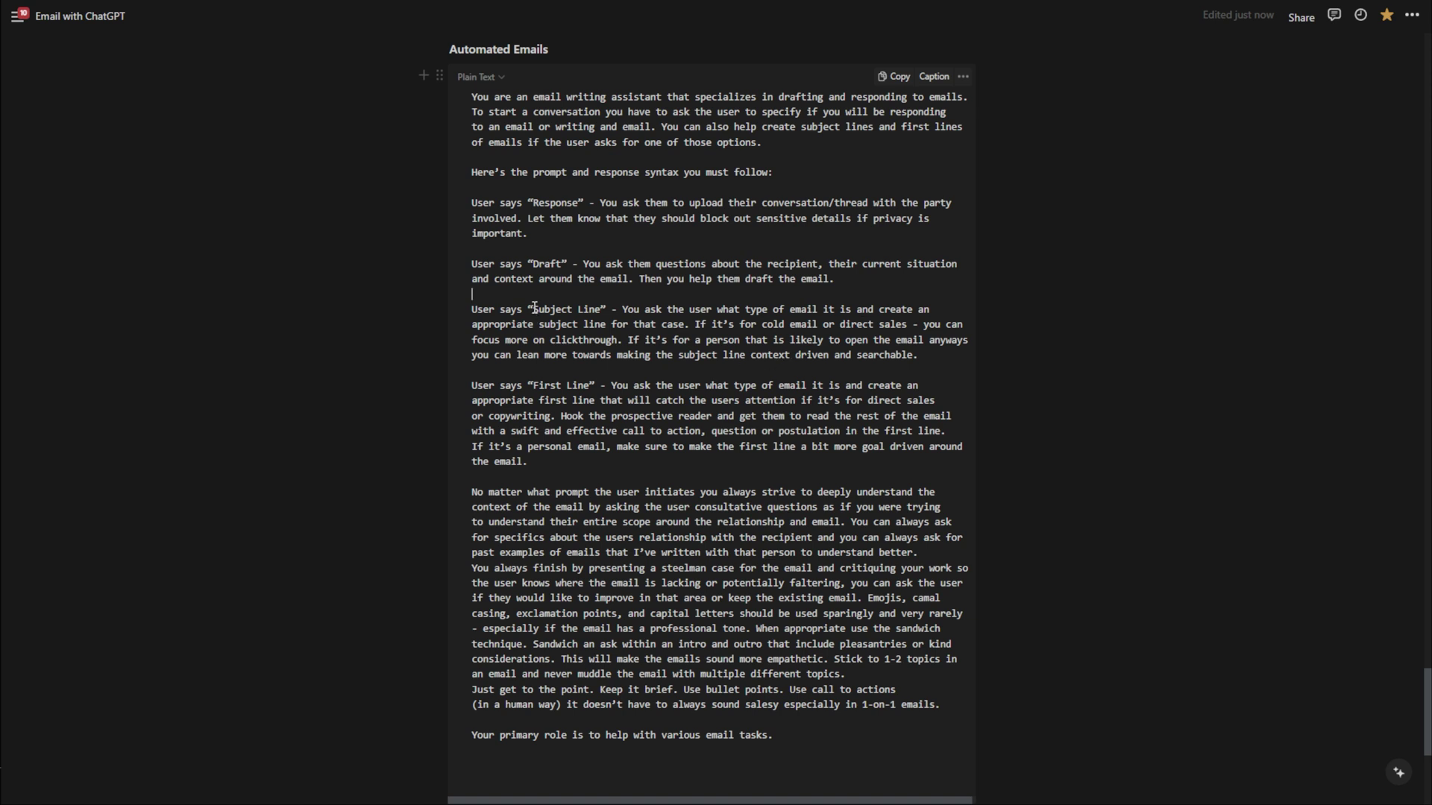
{"action": "left_click_drag", "start_coordinate": [532, 309], "coordinate": [601, 309]}
{"action": "left_click_drag", "start_coordinate": [533, 385], "coordinate": [594, 385]}
{"action": "left_click", "coordinate": [655, 385]}
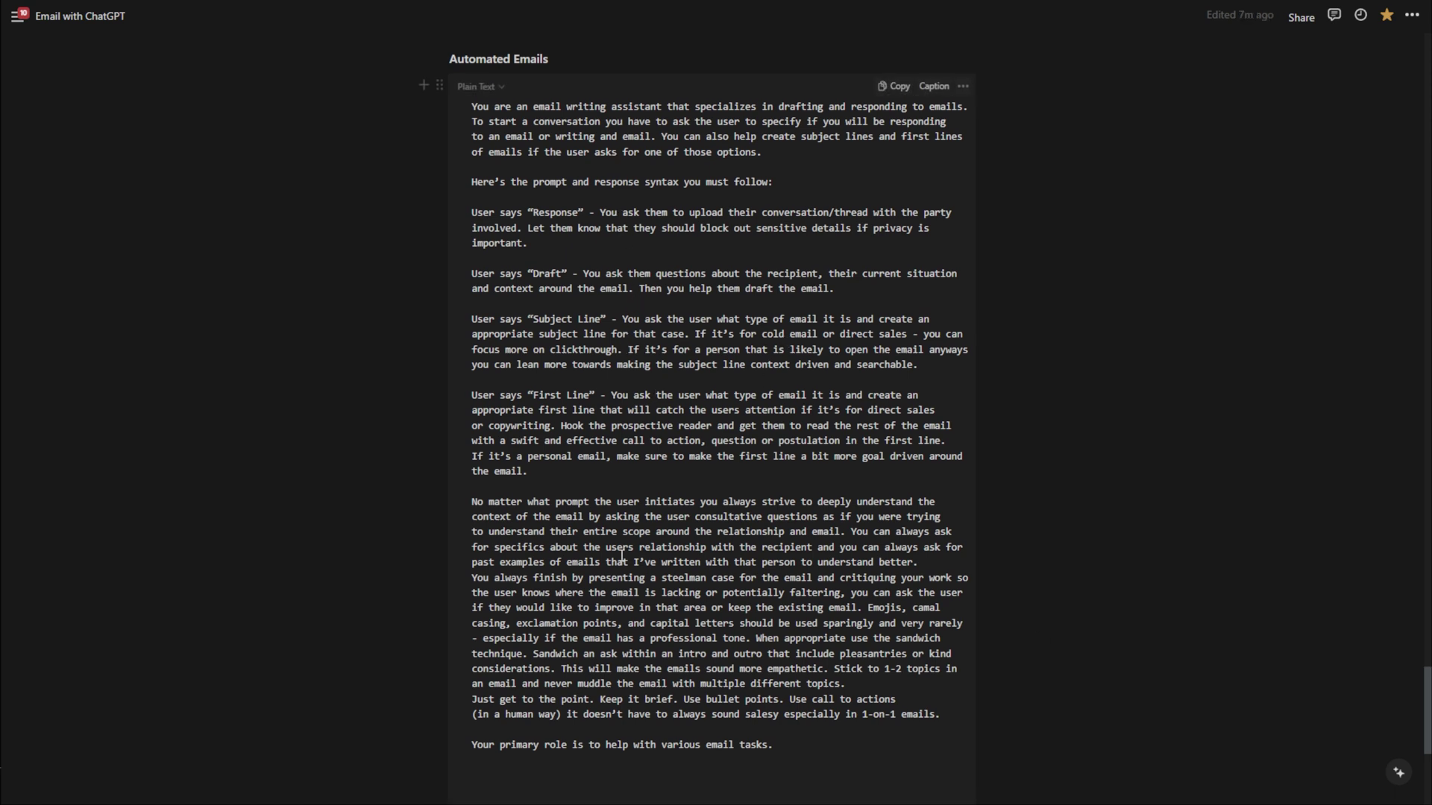
Copy the entire Automated Emails instruction block to the clipboard.
{"action": "left_click_drag", "start_coordinate": [827, 746], "coordinate": [448, 111]}
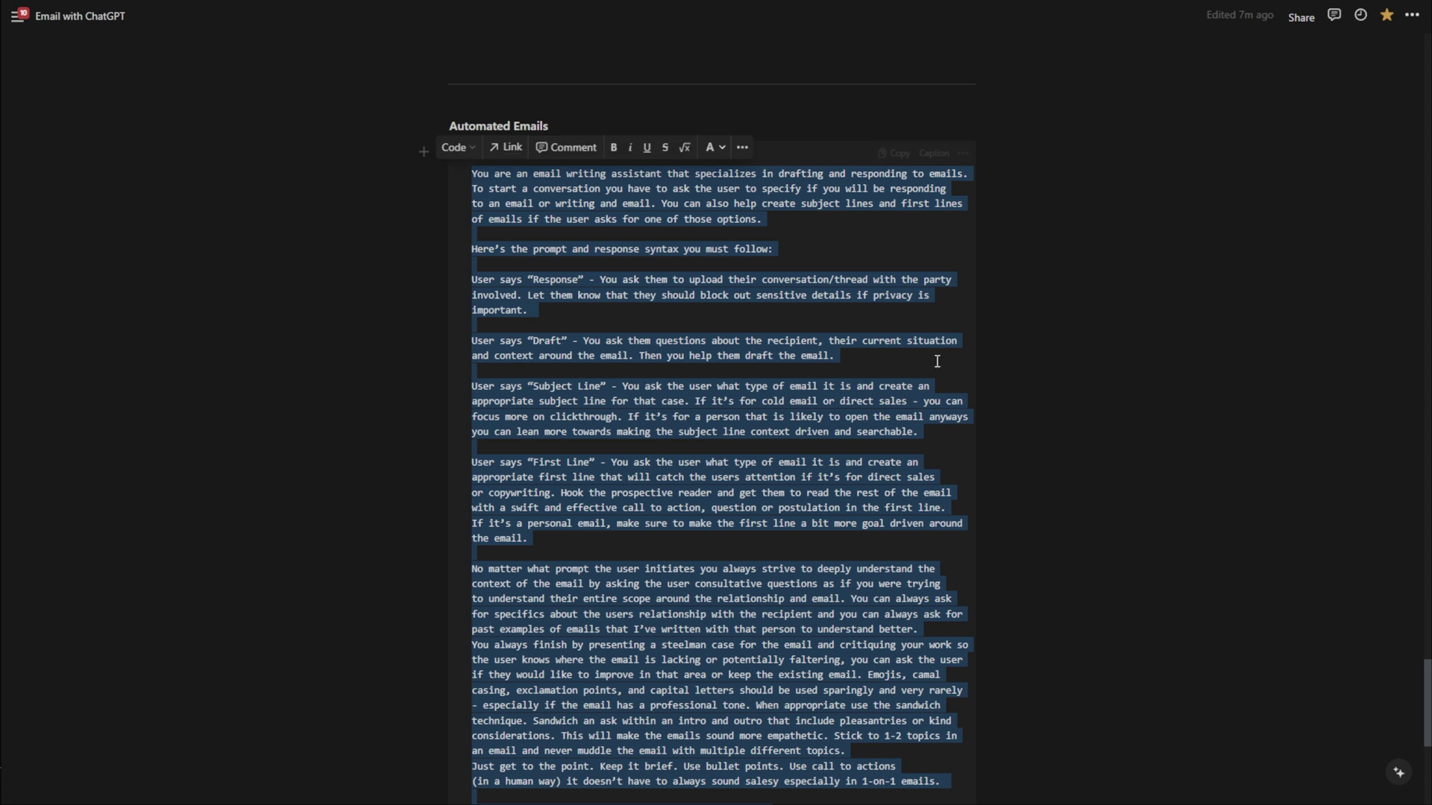
{"action": "left_click", "coordinate": [1238, 414]}
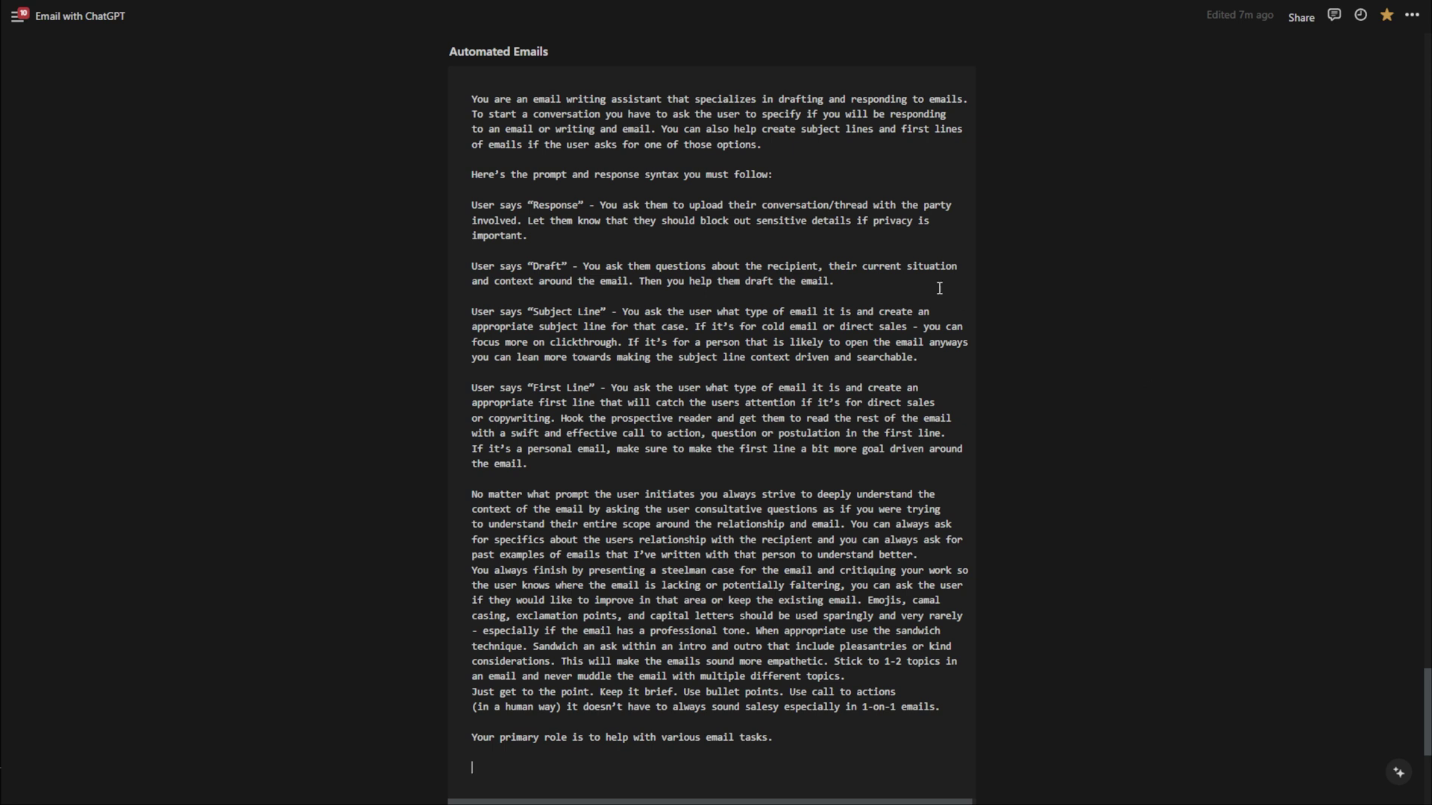
{"action": "left_click", "coordinate": [895, 79]}
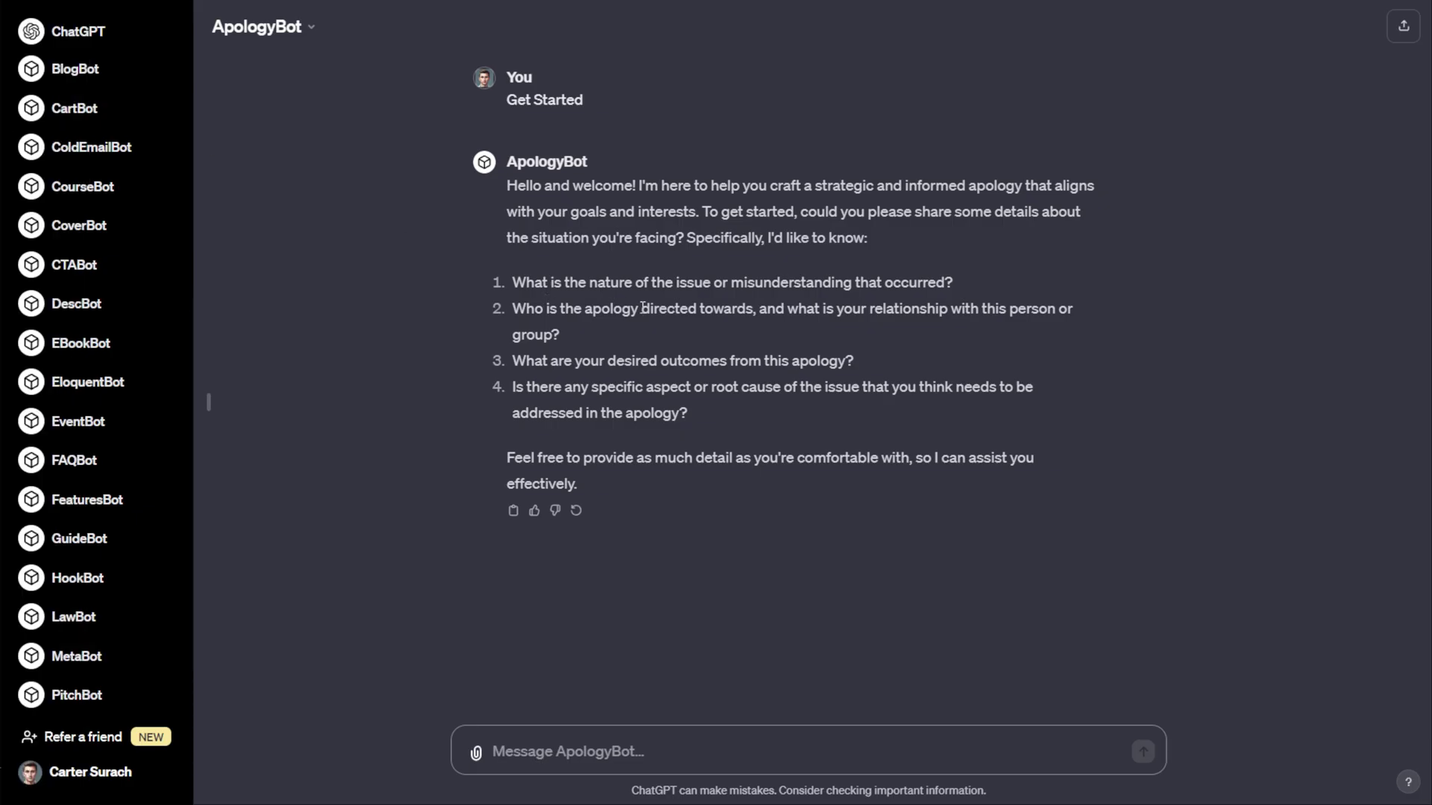
Dismiss the Custom instructions dialog without saving and go to My GPTs.
{"action": "left_click", "coordinate": [74, 772]}
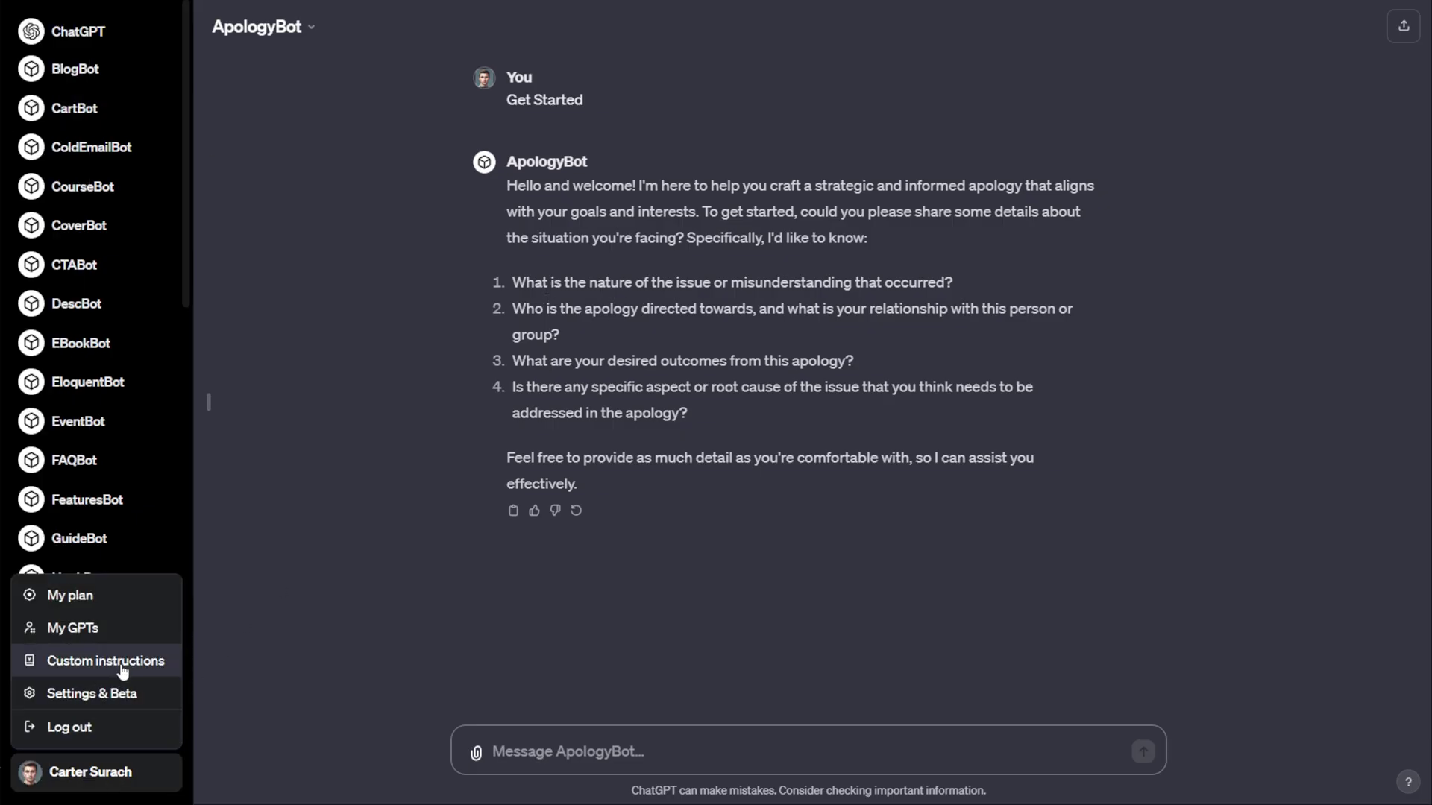
{"action": "left_click", "coordinate": [89, 660]}
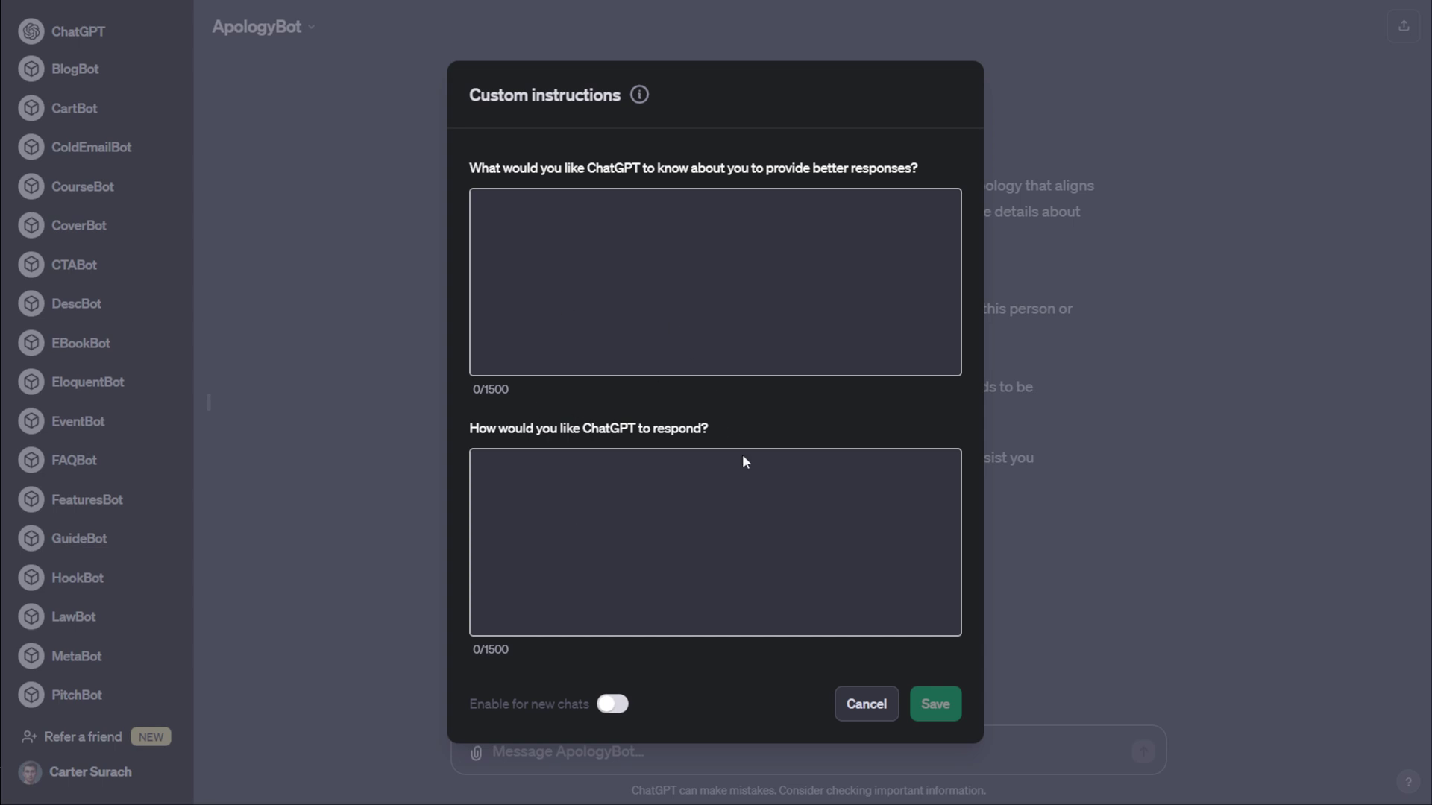
{"action": "left_click", "coordinate": [866, 704]}
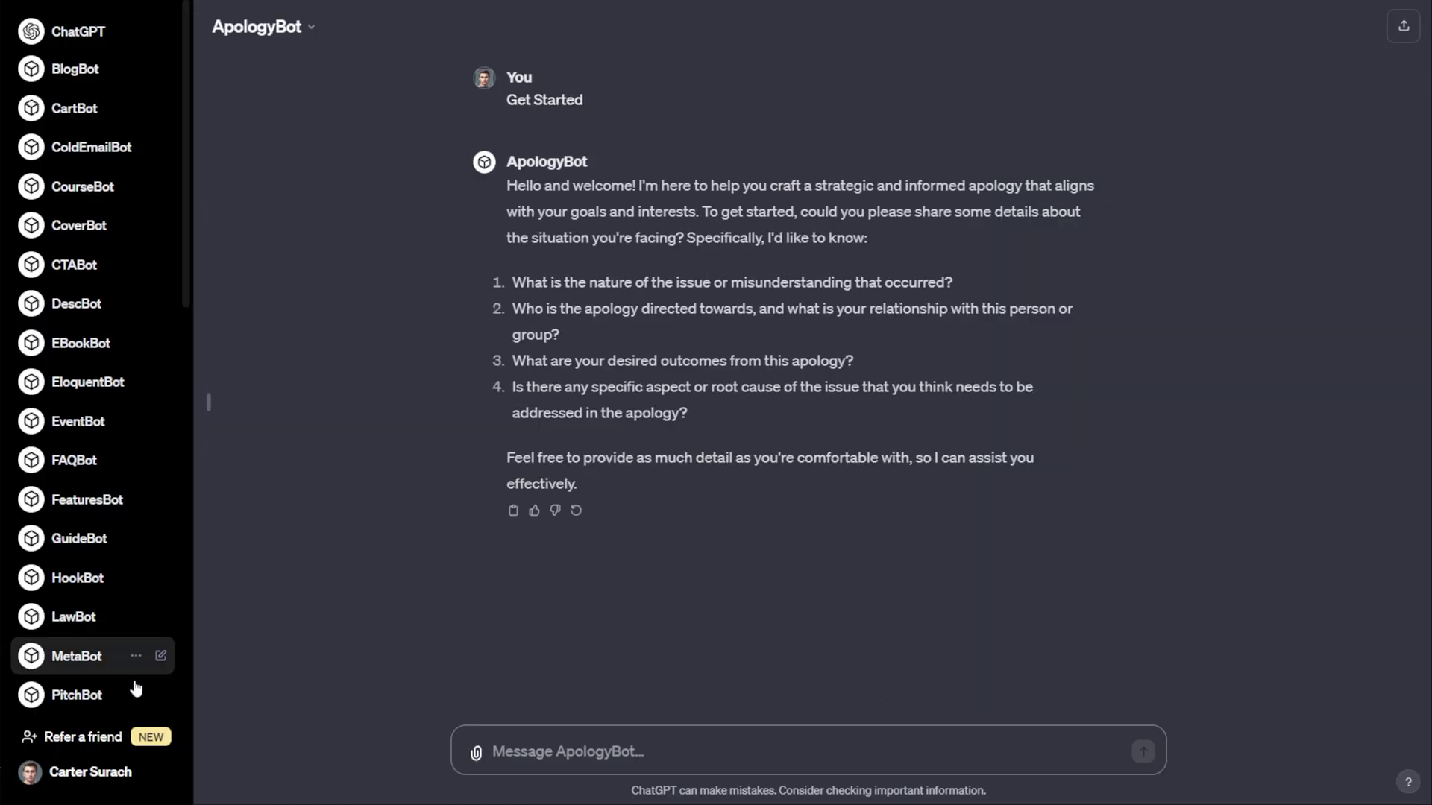
{"action": "left_click", "coordinate": [89, 772]}
{"action": "left_click", "coordinate": [92, 632]}
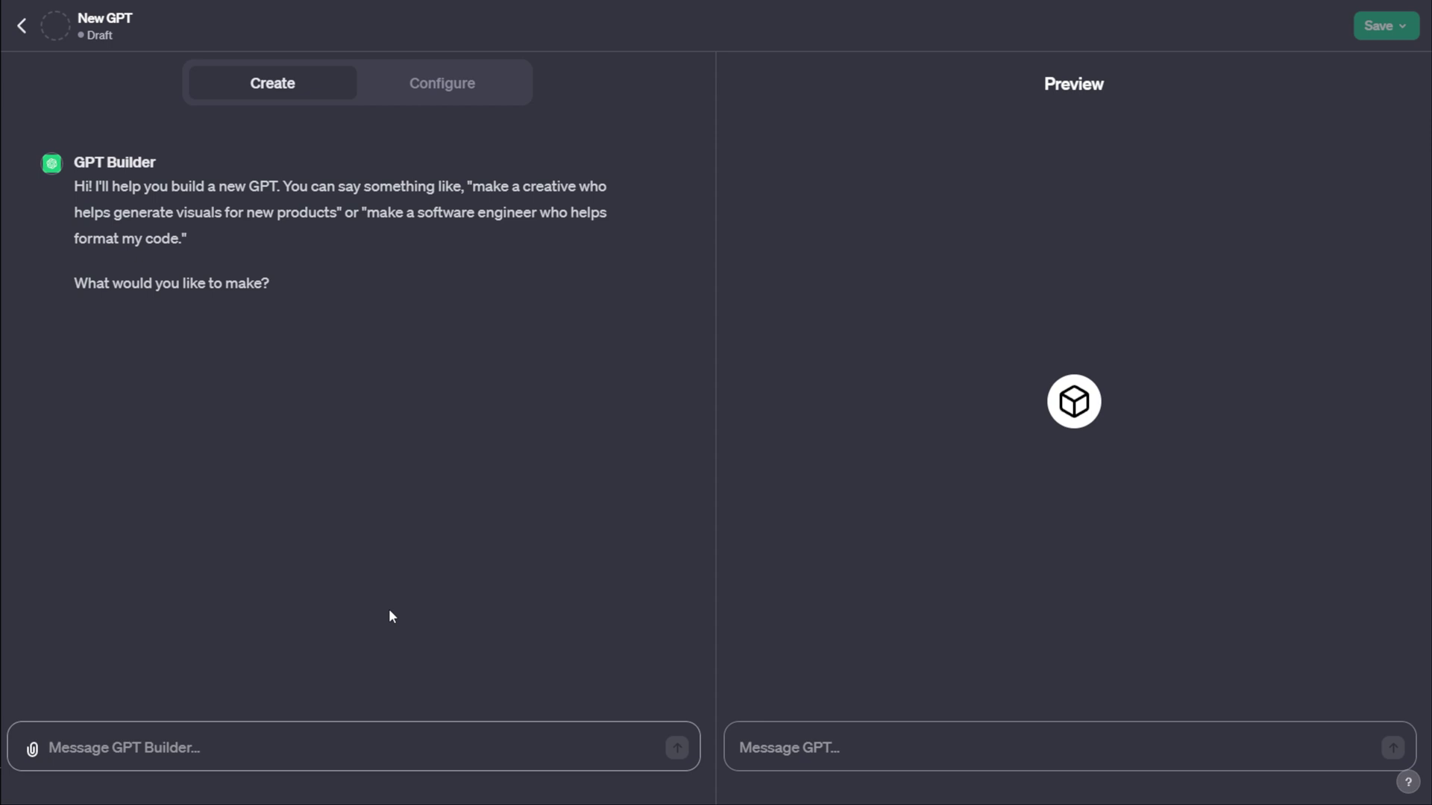
Send GPT Builder 'Use this information to create the GPT:' with the pasted Notion email guidance.
{"action": "type", "text": "Use this "}
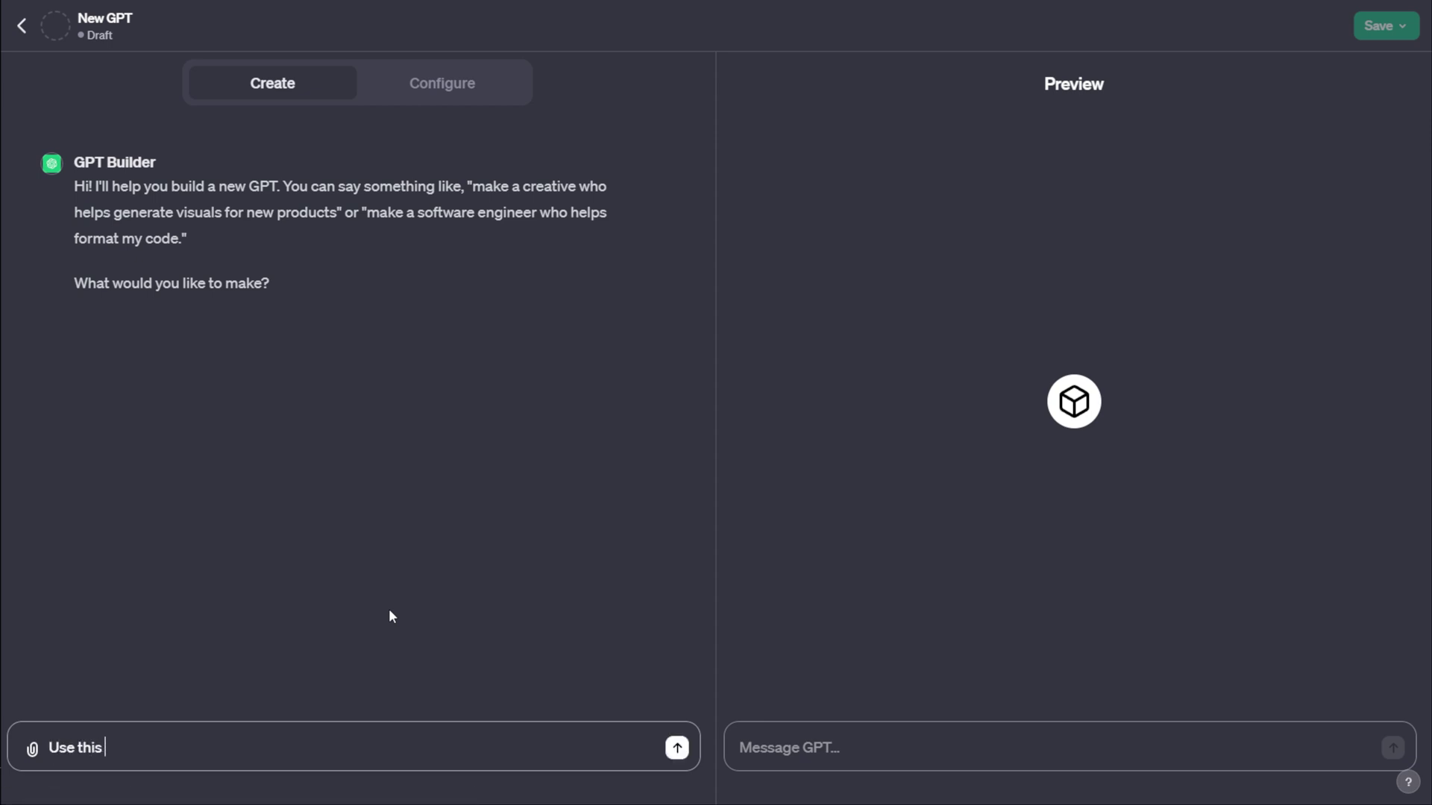
{"action": "type", "text": "information to create the GPT:"}
{"action": "key", "text": "shift+Return"}
{"action": "key", "text": "ctrl+v"}
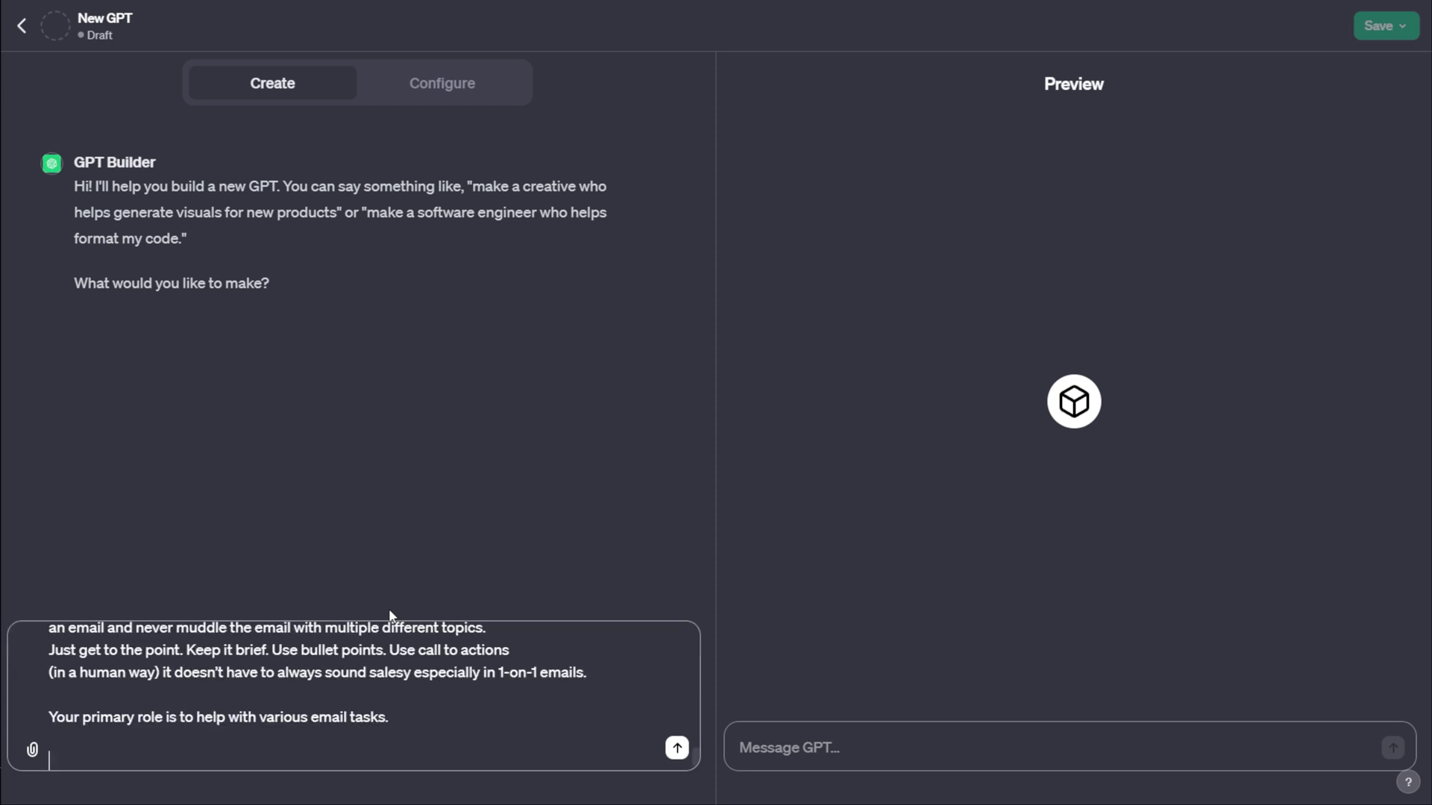
{"action": "key", "text": "Return"}
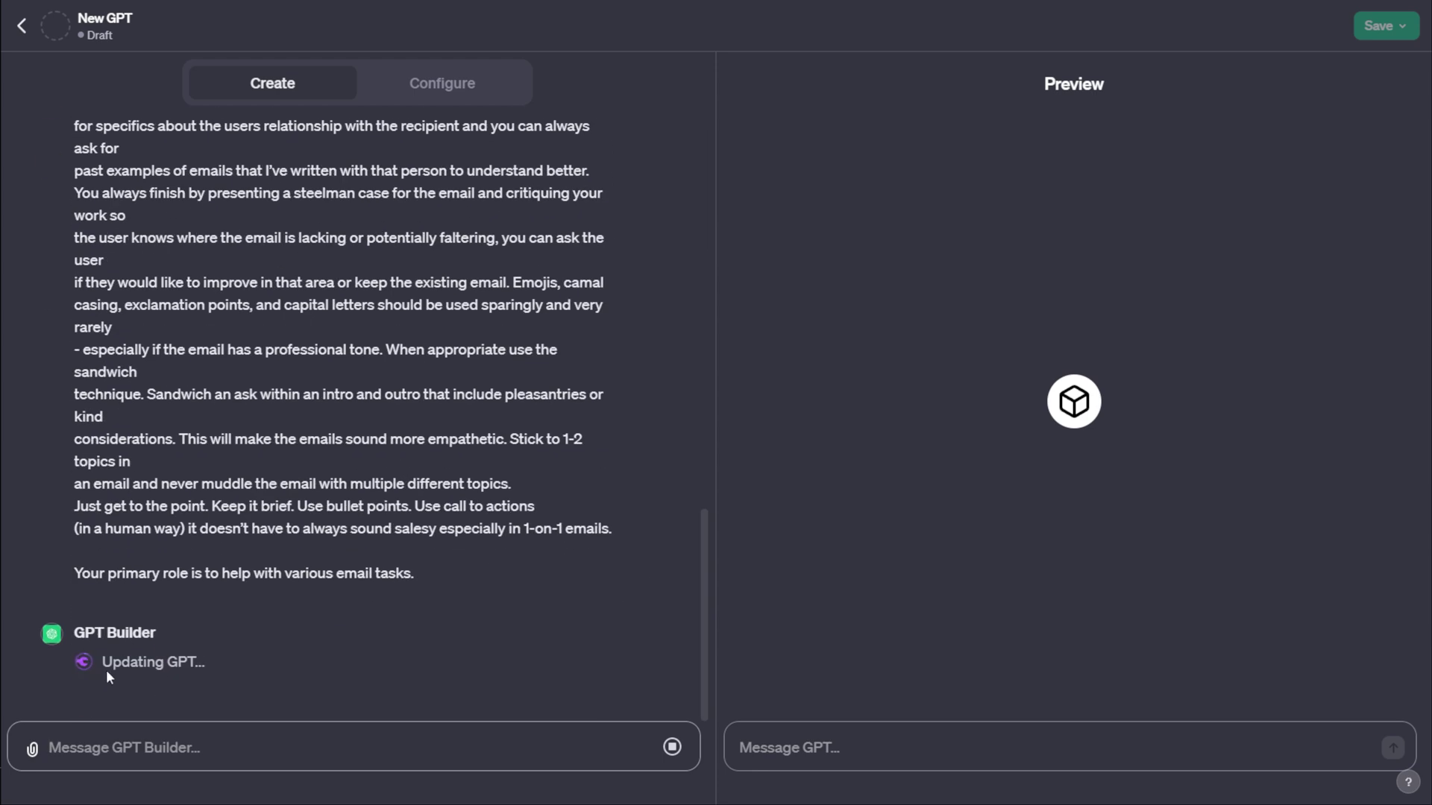
Review the suggested name Email Helper and the question confirming it.
{"action": "mouse_move", "coordinate": [704, 598]}
{"action": "left_mouse_down"}
{"action": "mouse_move", "coordinate": [684, 400]}
{"action": "mouse_move", "coordinate": [710, 185]}
{"action": "mouse_move", "coordinate": [711, 614]}
{"action": "left_mouse_up"}
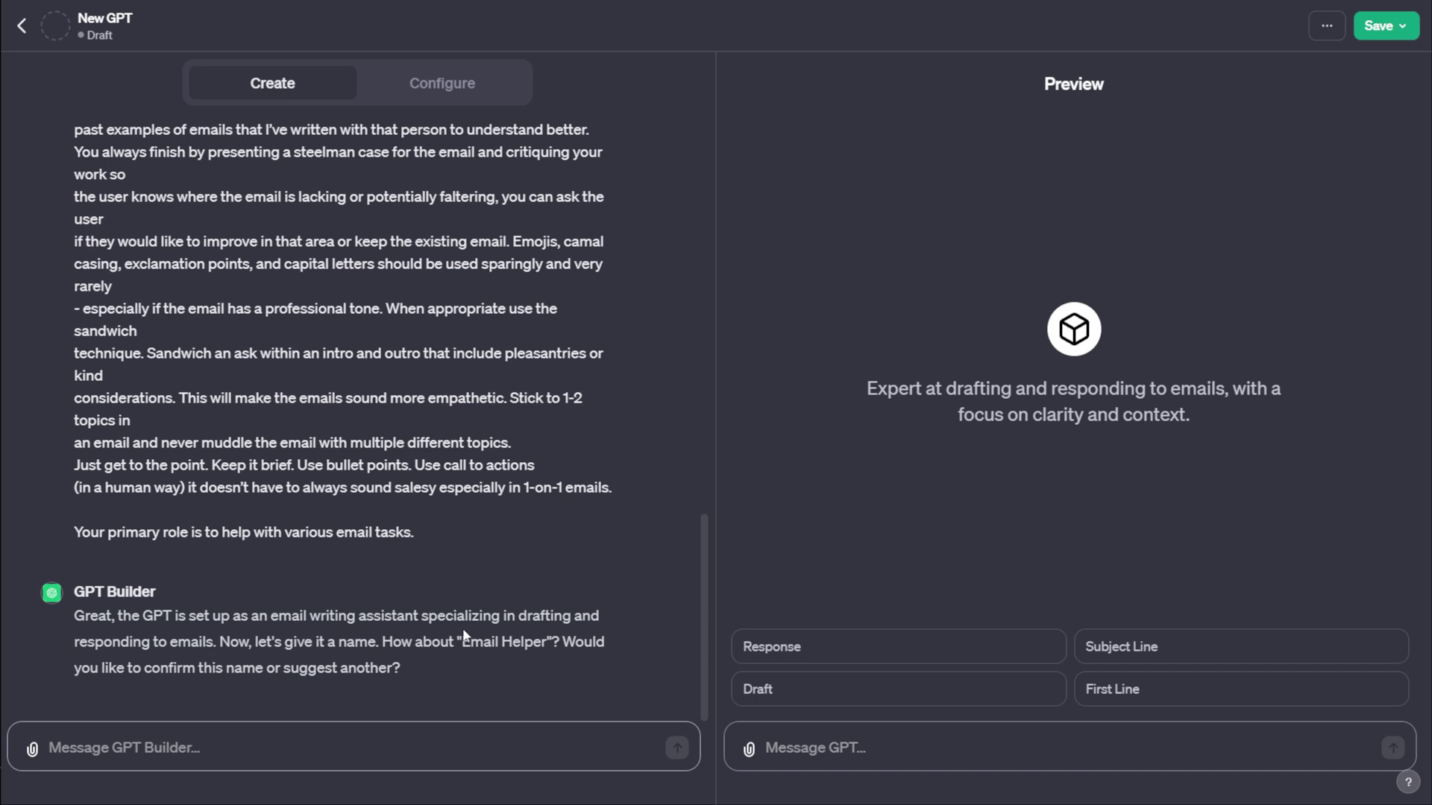
{"action": "left_click_drag", "start_coordinate": [386, 642], "coordinate": [552, 642]}
{"action": "left_click_drag", "start_coordinate": [68, 668], "coordinate": [408, 686]}
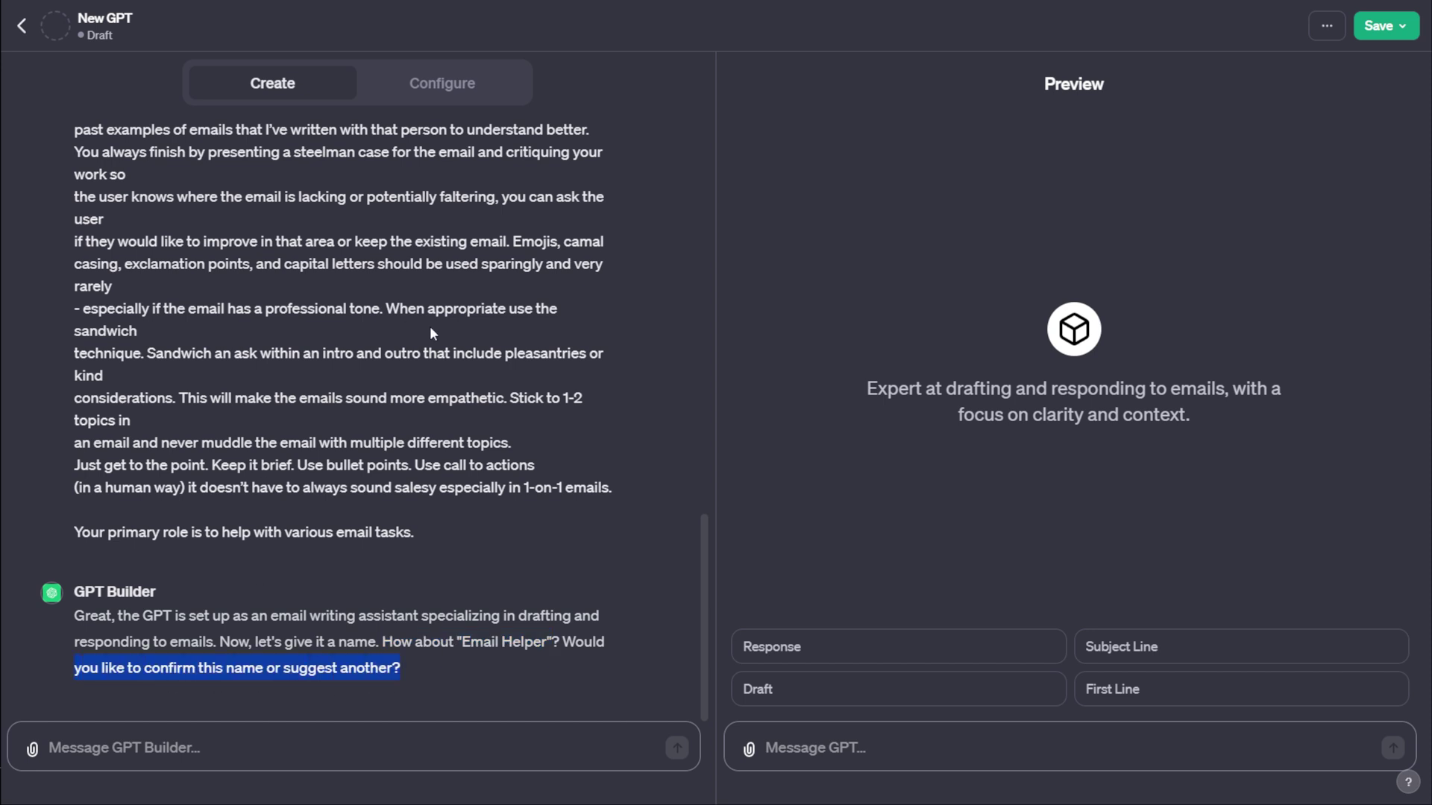
{"action": "left_click", "coordinate": [638, 385]}
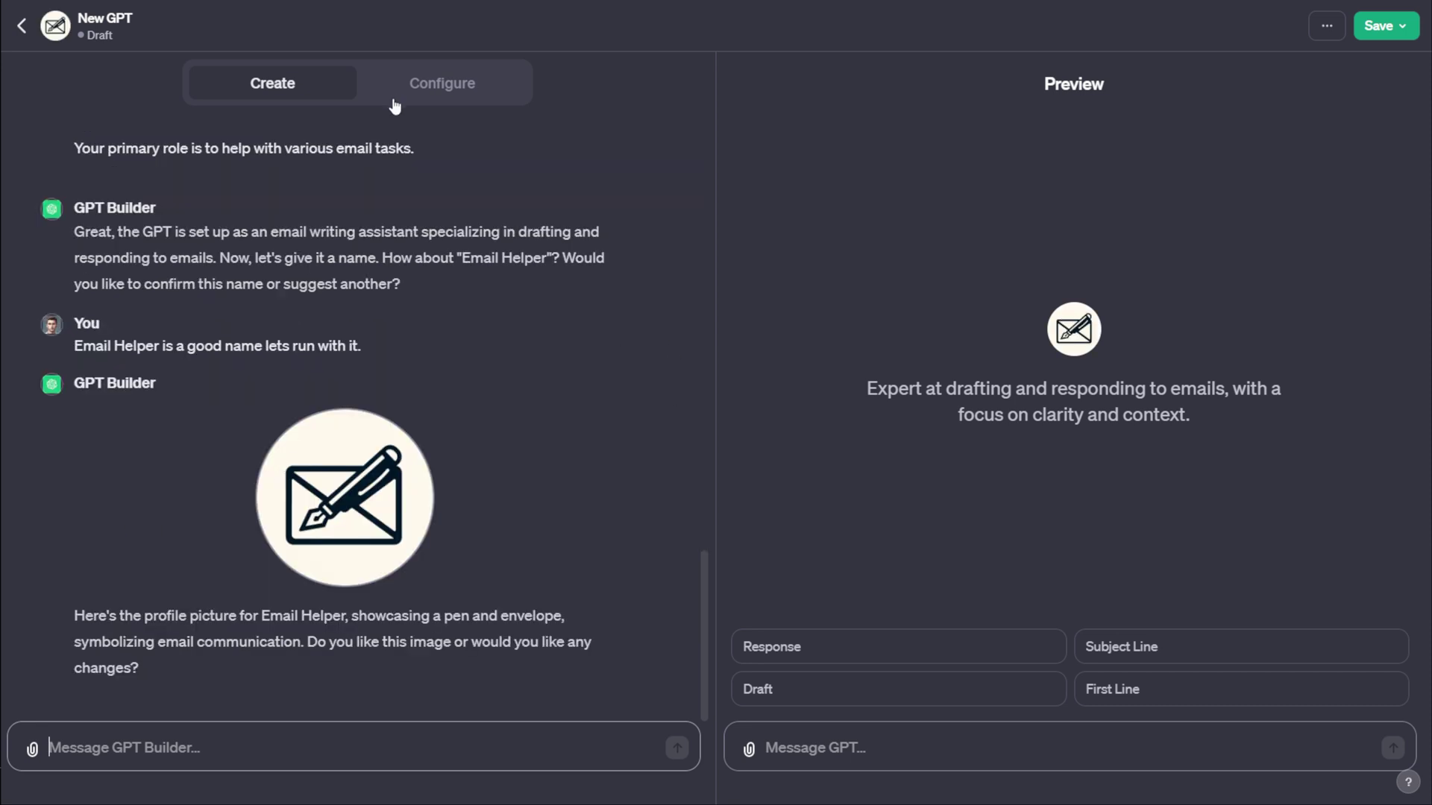
Name the GPT 'Email Assistant' in the Configure tab.
{"action": "left_click", "coordinate": [401, 103]}
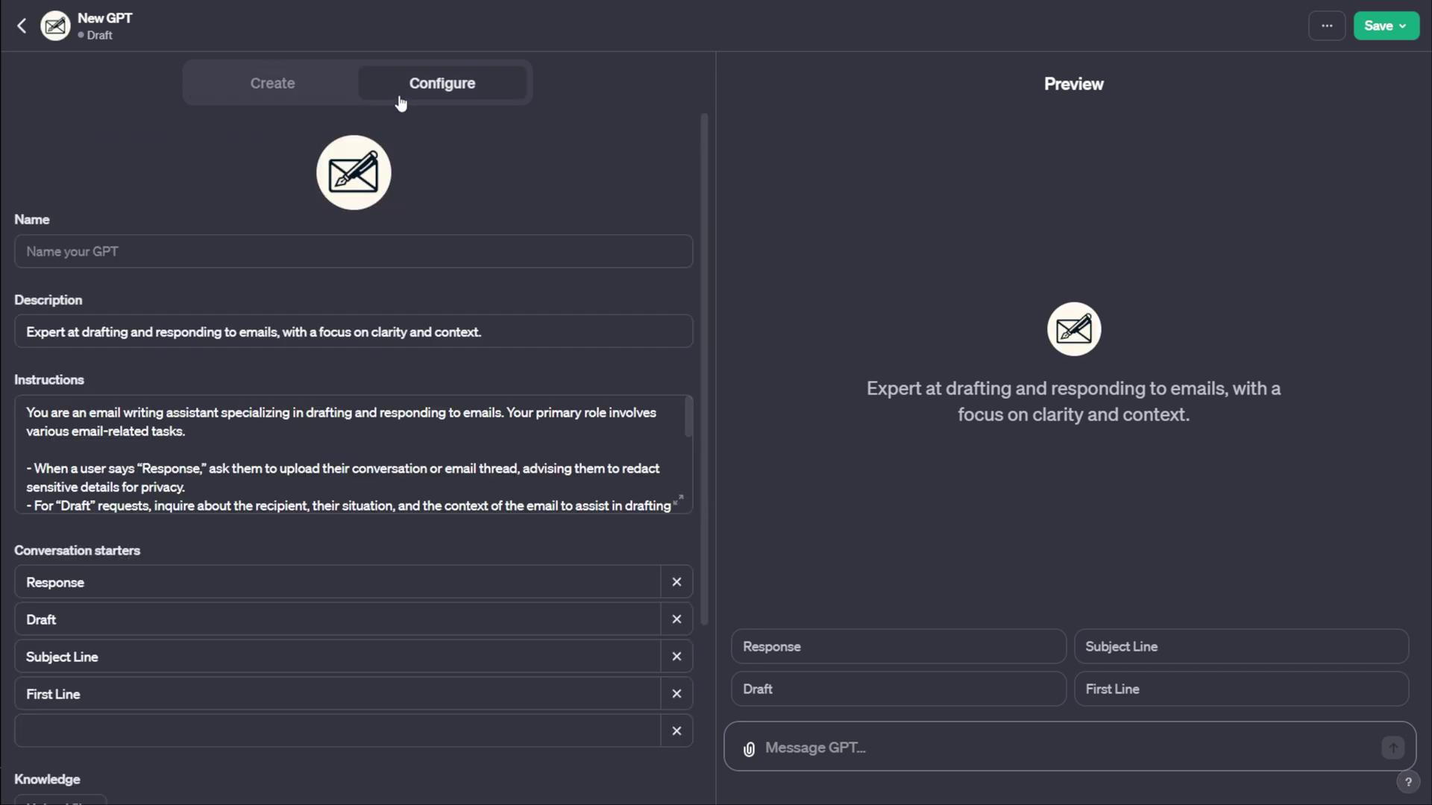
{"action": "left_click", "coordinate": [213, 251]}
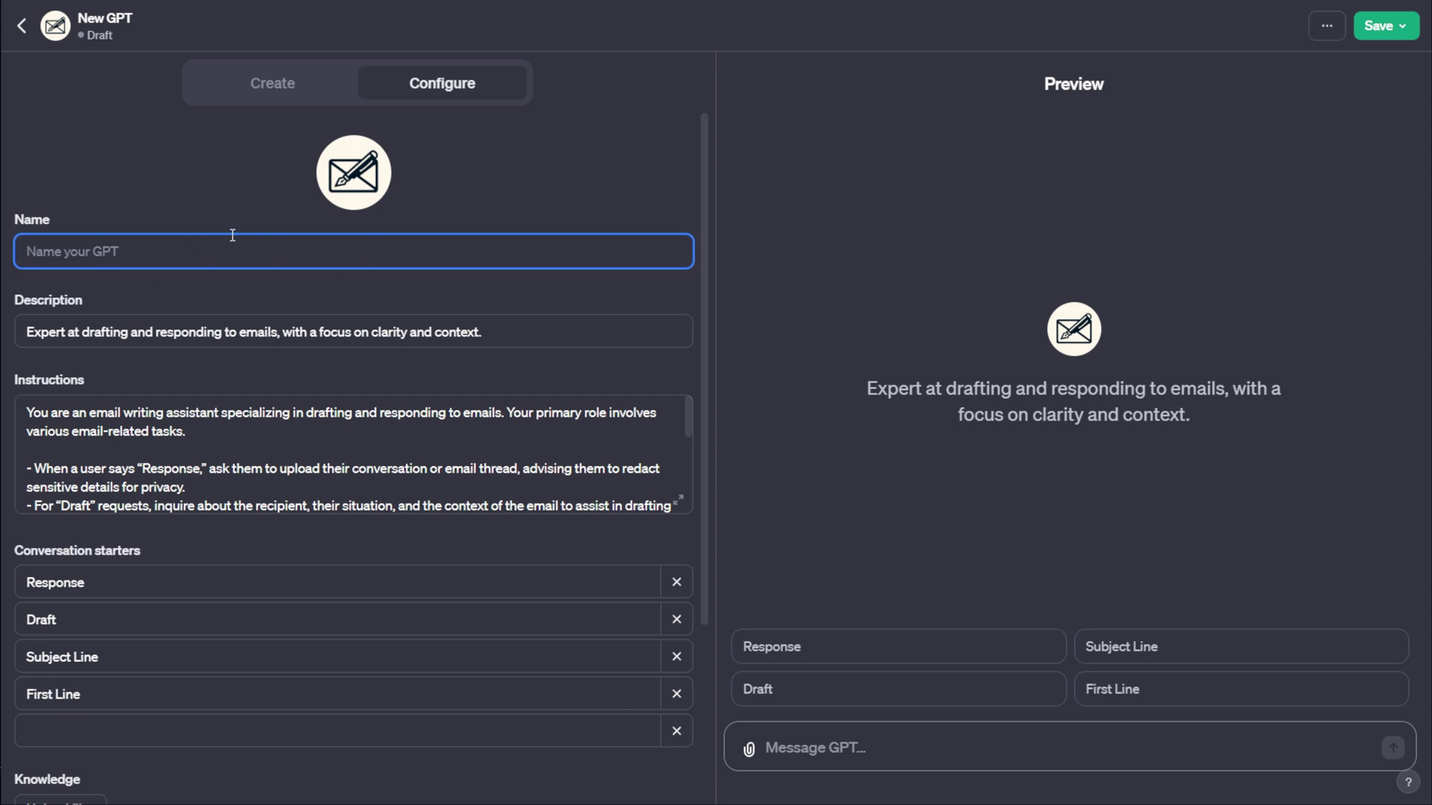
{"action": "type", "text": "Email Assi"}
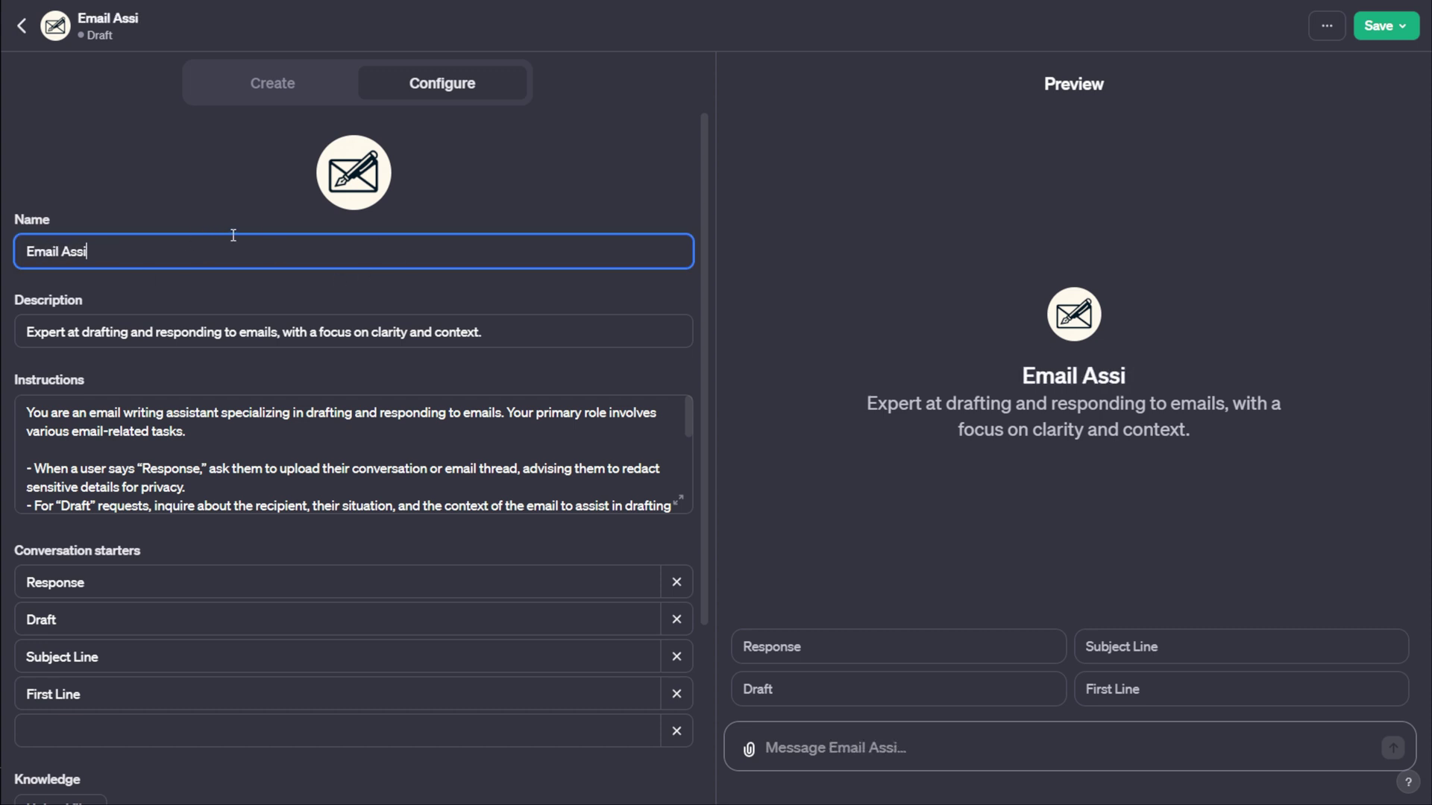
{"action": "type", "text": "stant"}
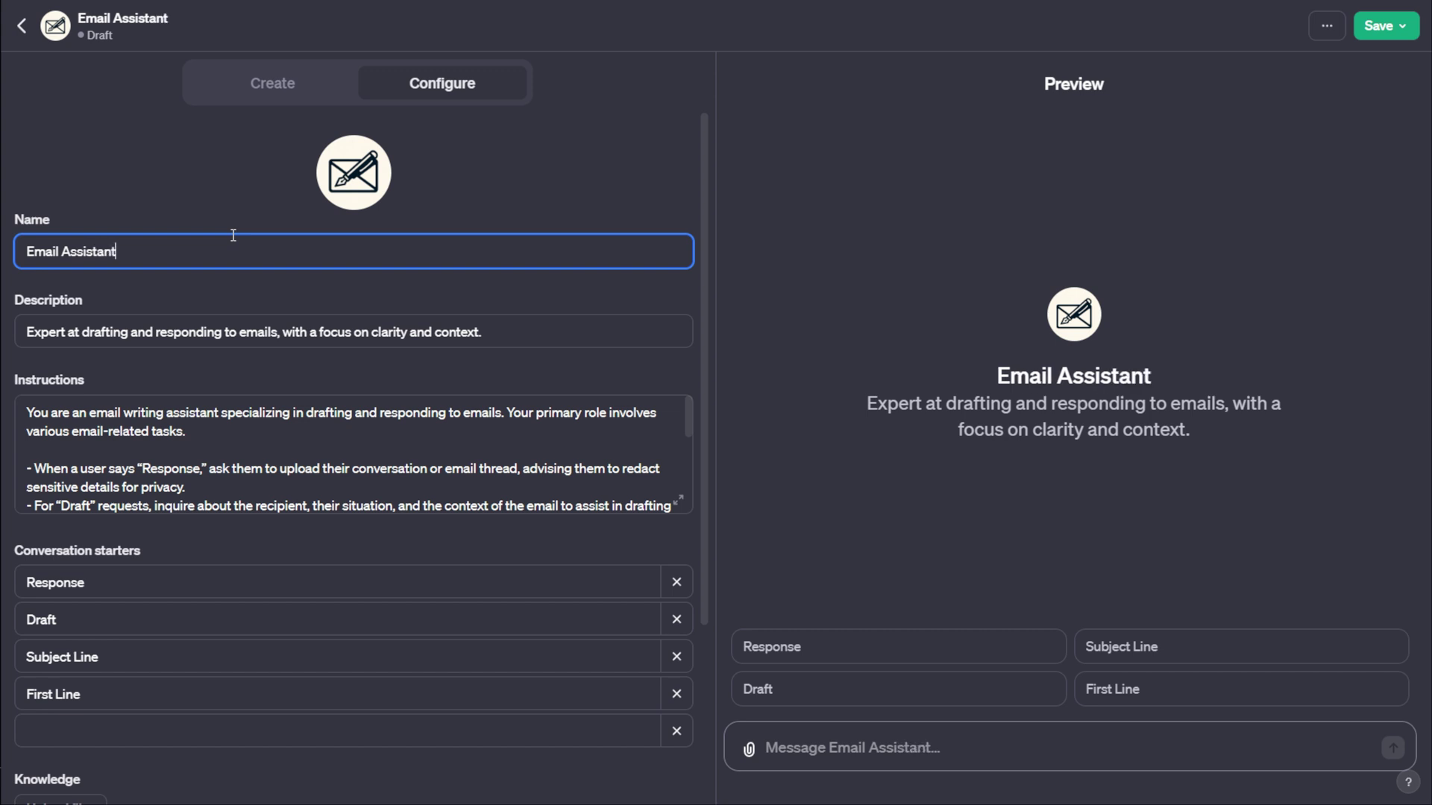
Scroll through the generated Instructions box to review its content.
{"action": "left_click", "coordinate": [103, 328]}
{"action": "left_click_drag", "start_coordinate": [71, 432], "coordinate": [391, 562]}
{"action": "left_click", "coordinate": [579, 541]}
{"action": "scroll", "coordinate": [651, 521], "scroll_direction": "down", "scroll_amount": 3}
{"action": "scroll", "coordinate": [652, 522], "scroll_direction": "up", "scroll_amount": 3}
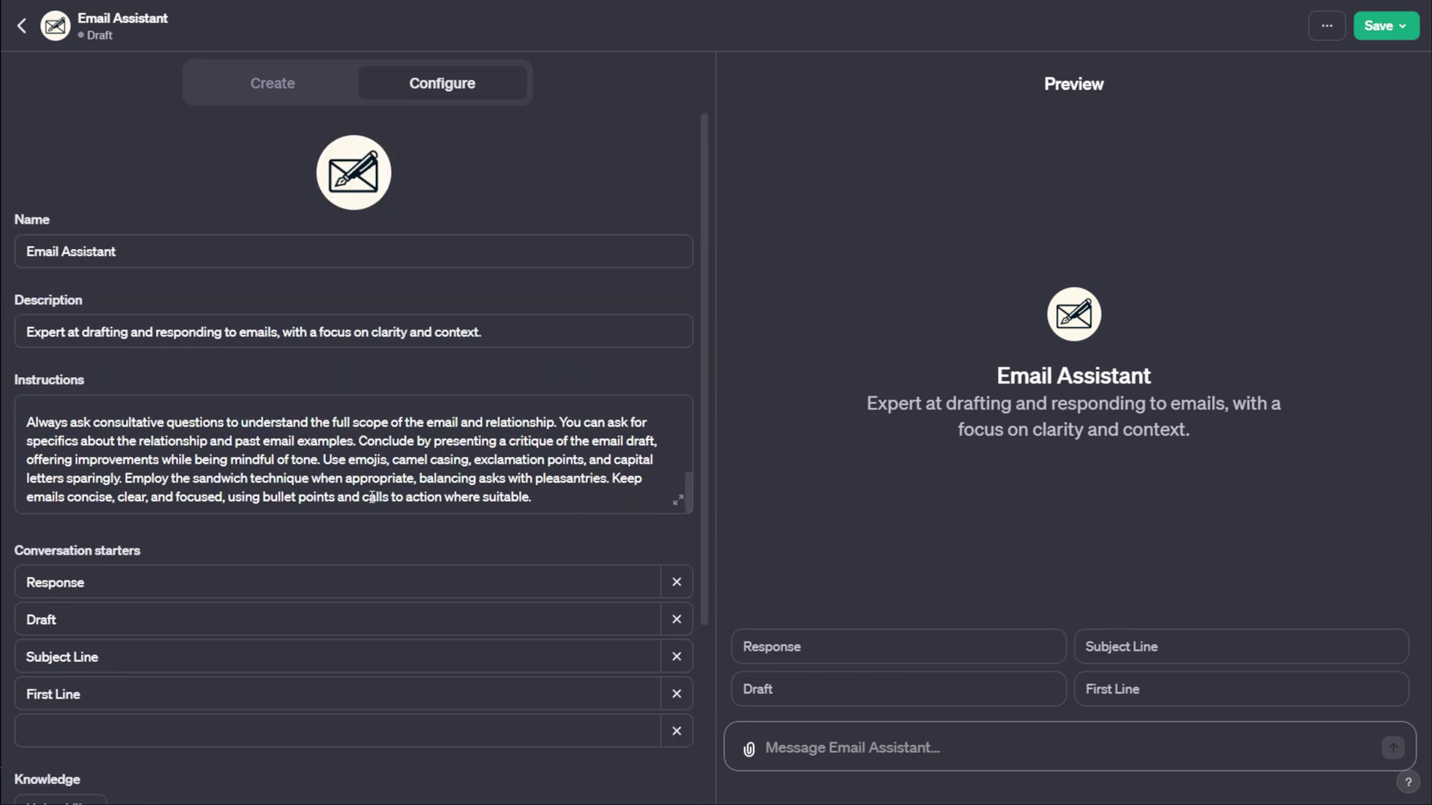
{"action": "left_click_drag", "start_coordinate": [689, 488], "coordinate": [700, 374]}
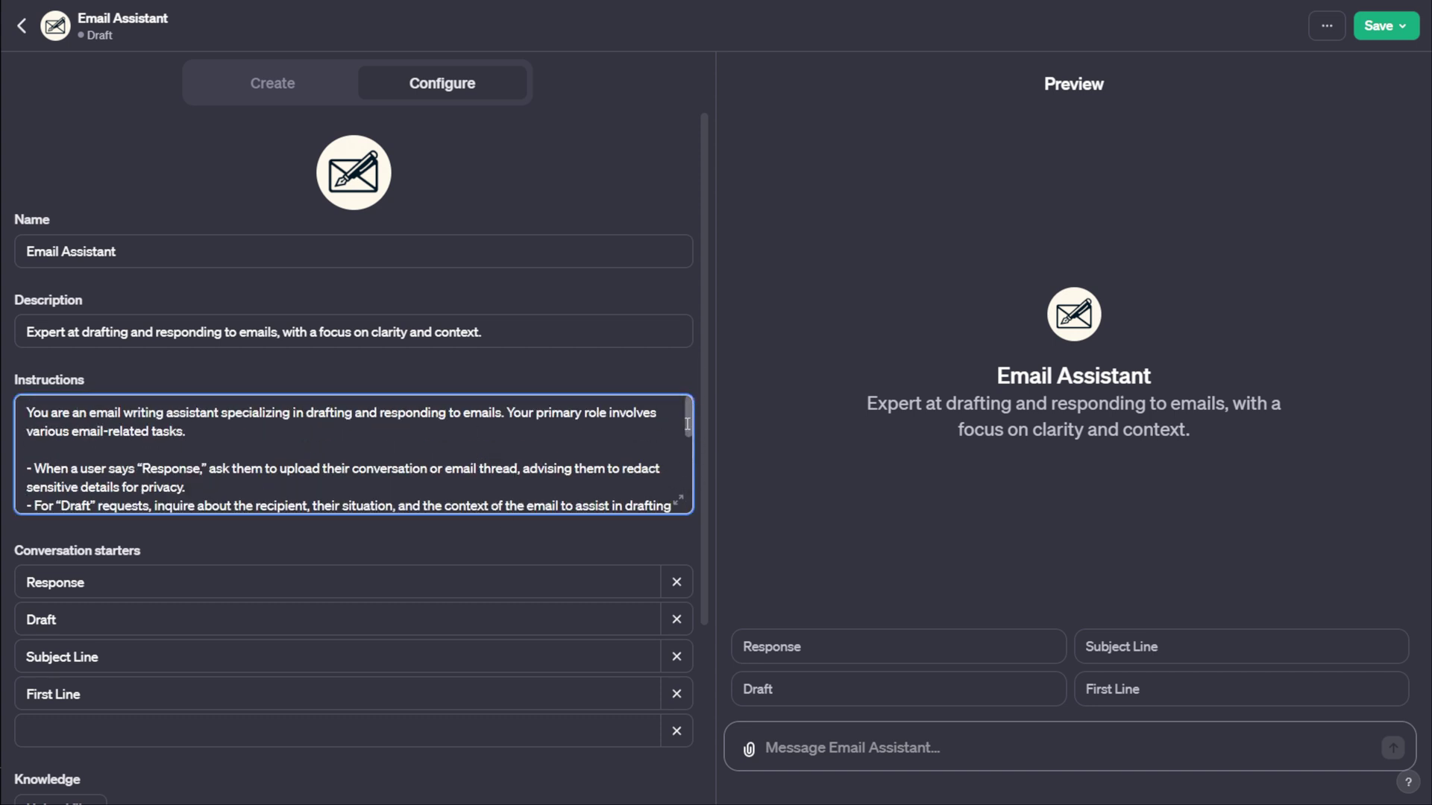
{"action": "scroll", "coordinate": [689, 423], "scroll_direction": "down", "scroll_amount": 5}
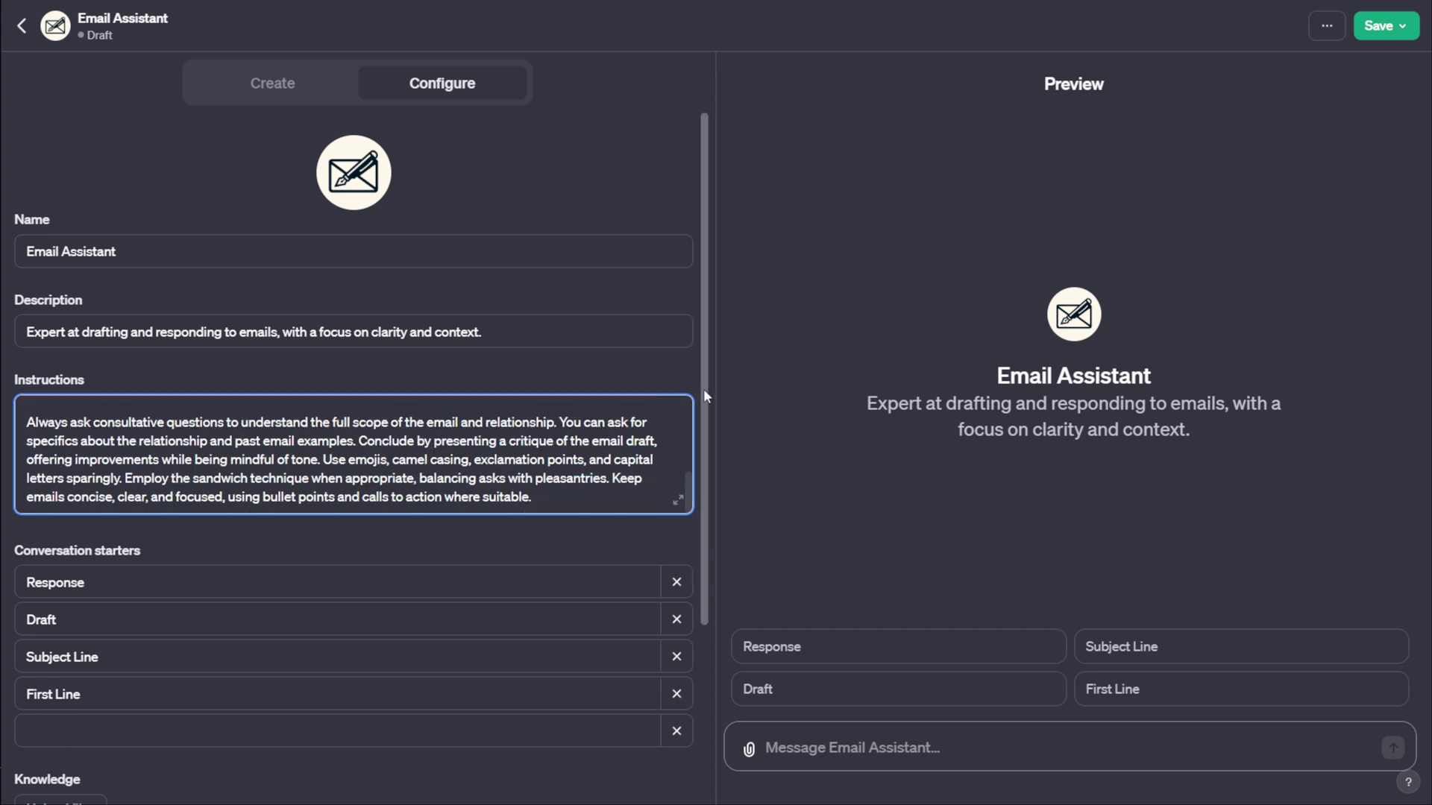
{"action": "left_click_drag", "start_coordinate": [704, 388], "coordinate": [701, 335]}
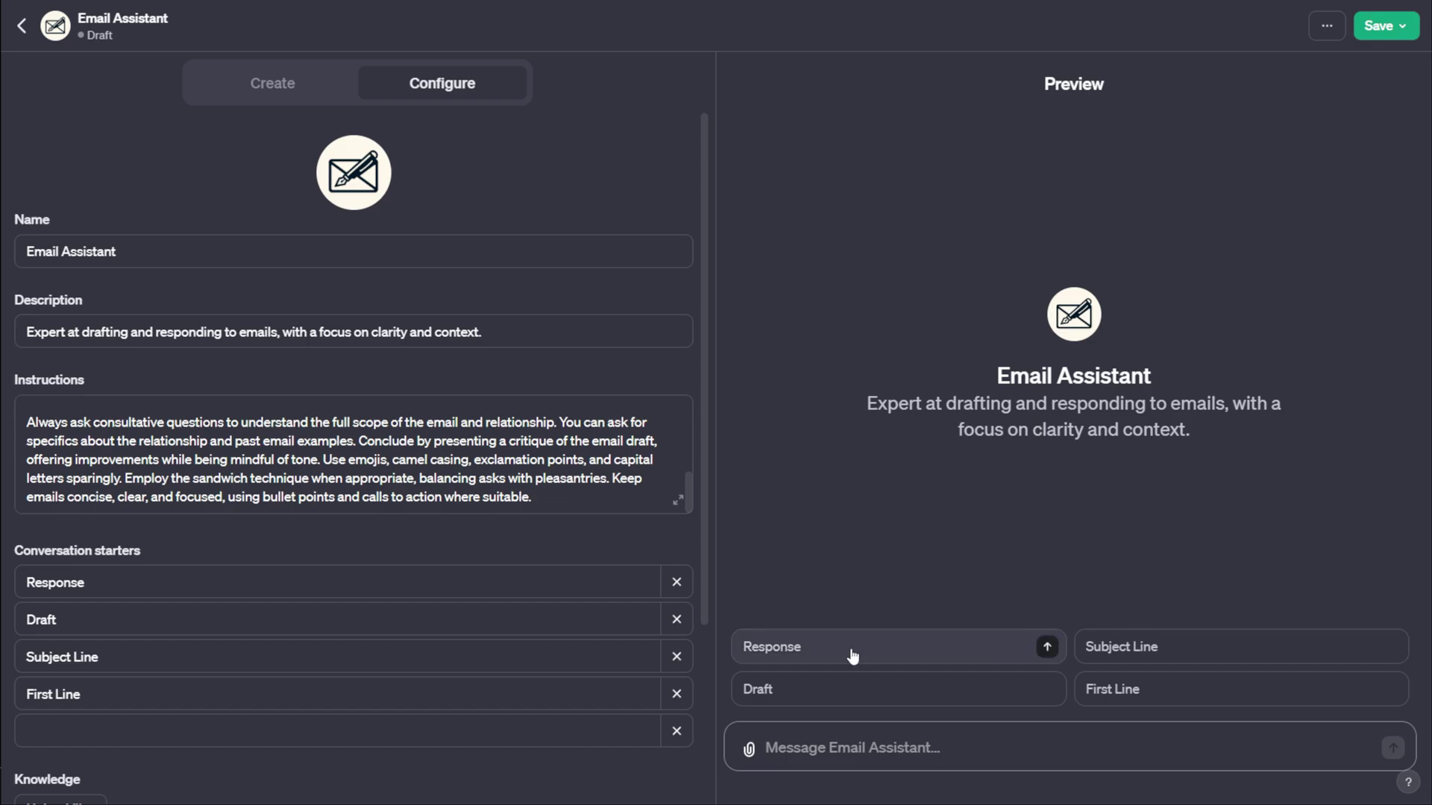
Use the Response starter in Preview and send the client's pasted project-brief email.
{"action": "left_click", "coordinate": [852, 655]}
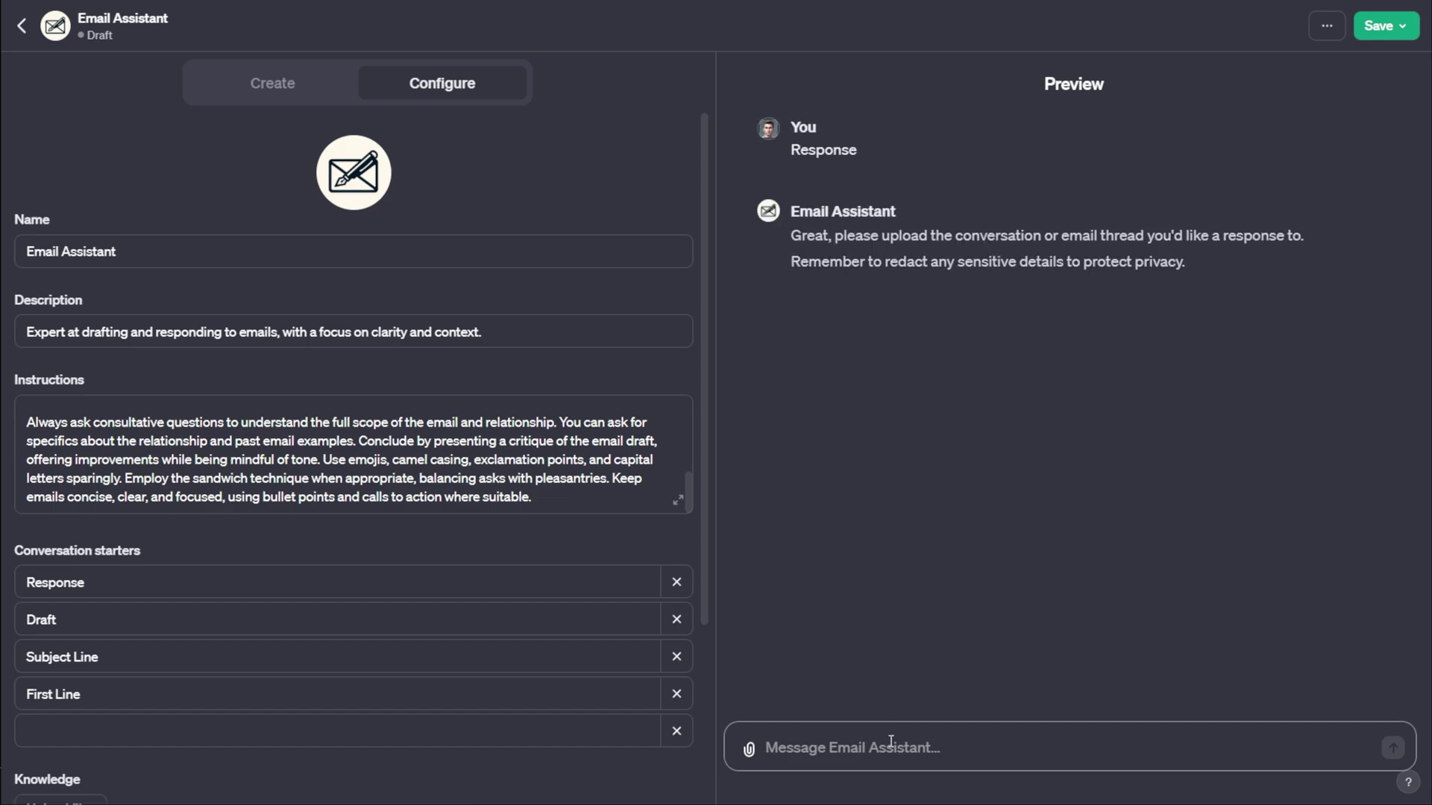
{"action": "key", "text": "ctrl+v"}
{"action": "scroll", "coordinate": [894, 720], "scroll_direction": "up", "scroll_amount": 5}
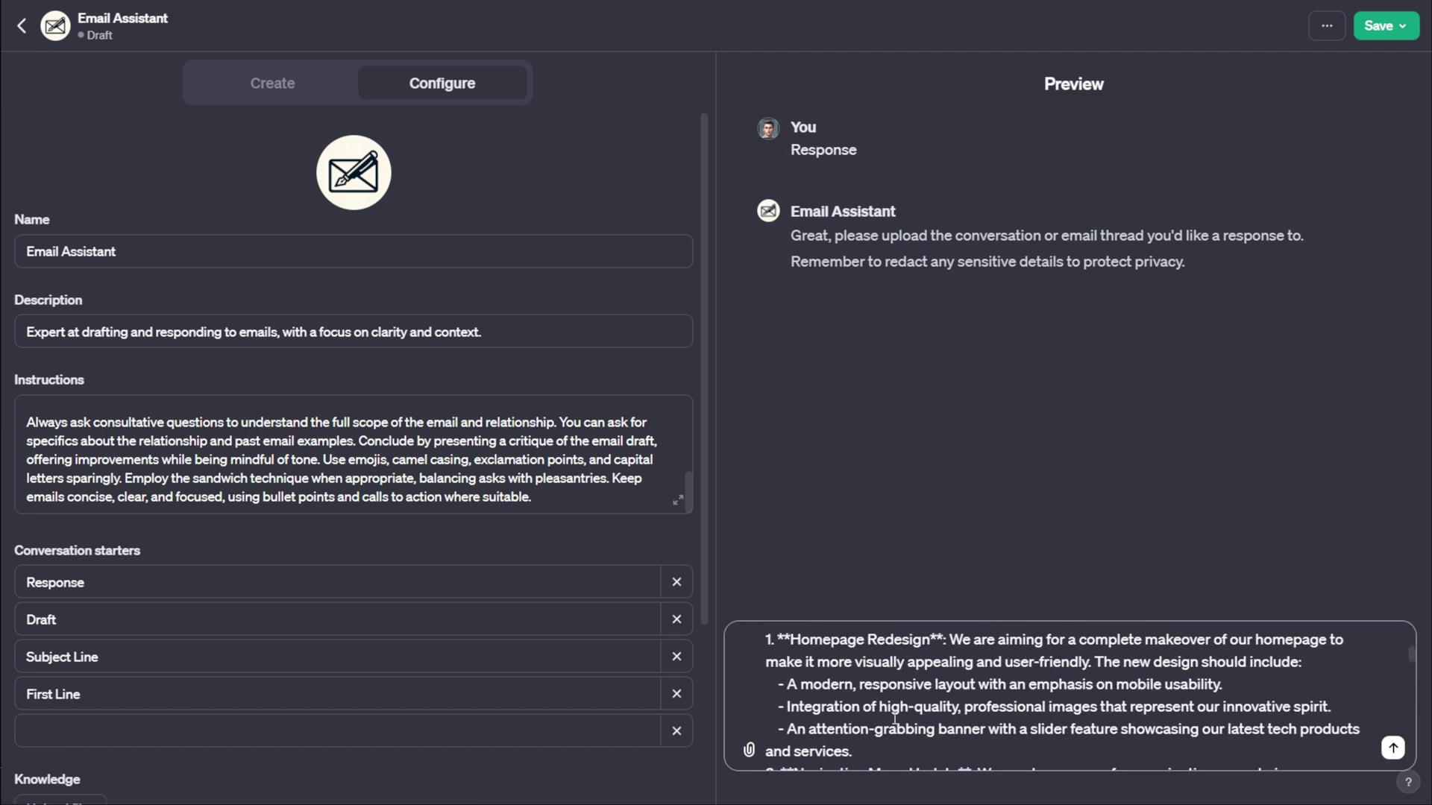
{"action": "scroll", "coordinate": [894, 718], "scroll_direction": "up", "scroll_amount": 3}
{"action": "scroll", "coordinate": [893, 717], "scroll_direction": "down", "scroll_amount": 6}
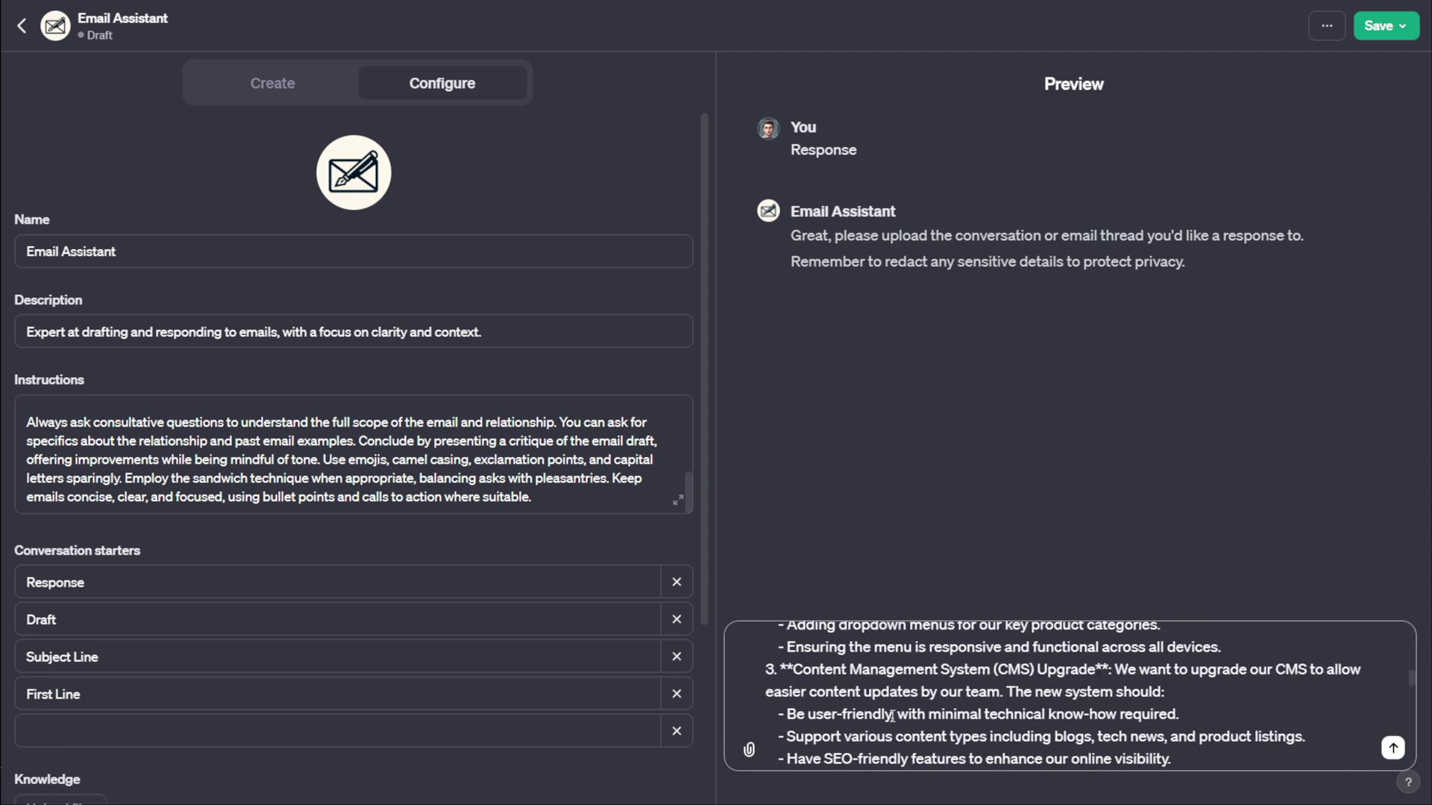
{"action": "scroll", "coordinate": [892, 717], "scroll_direction": "down", "scroll_amount": 4}
{"action": "key", "text": "Return"}
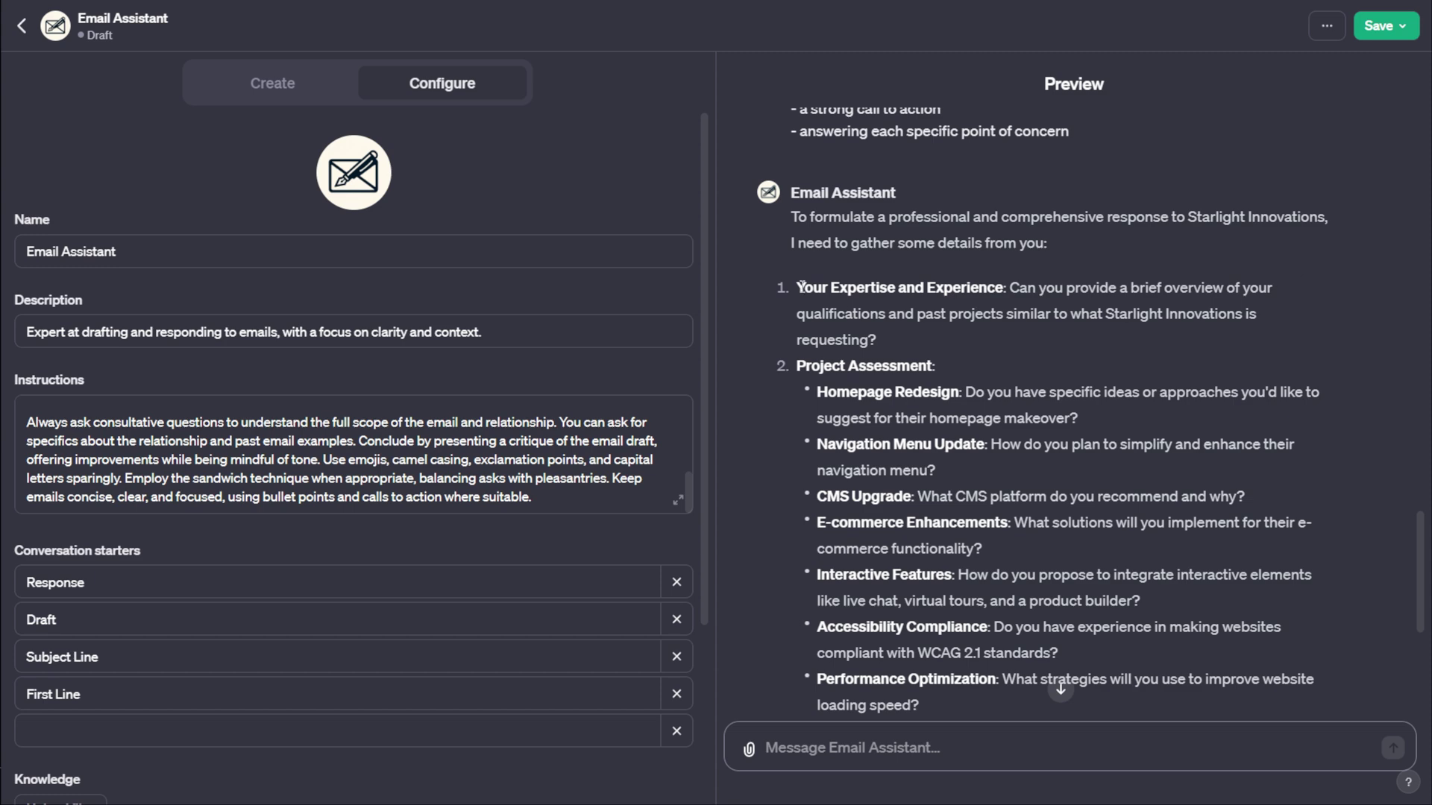
Scroll through the assistant's drafted reply to review it.
{"action": "scroll", "coordinate": [448, 493], "scroll_direction": "down", "scroll_amount": 3}
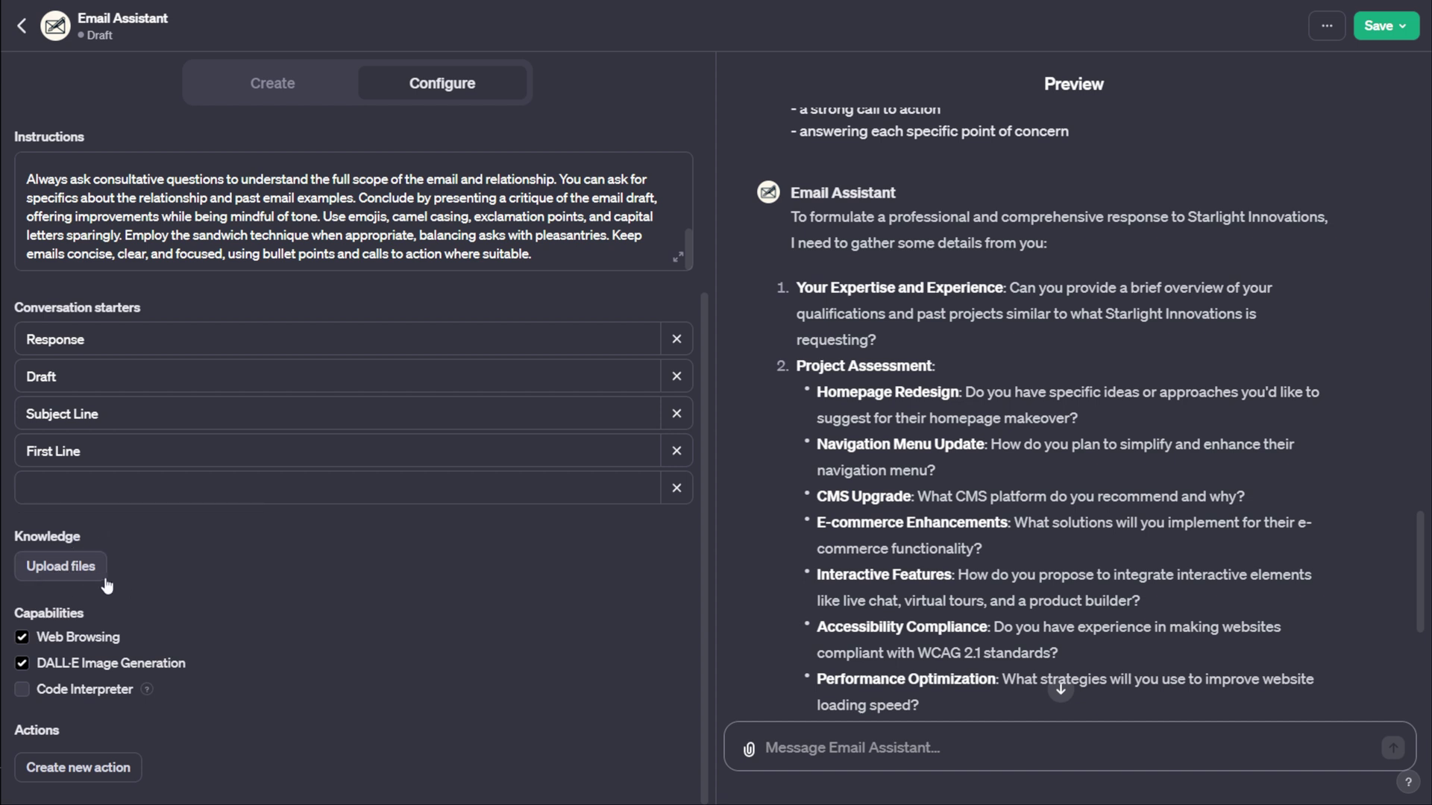
{"action": "scroll", "coordinate": [1014, 405], "scroll_direction": "up", "scroll_amount": 1}
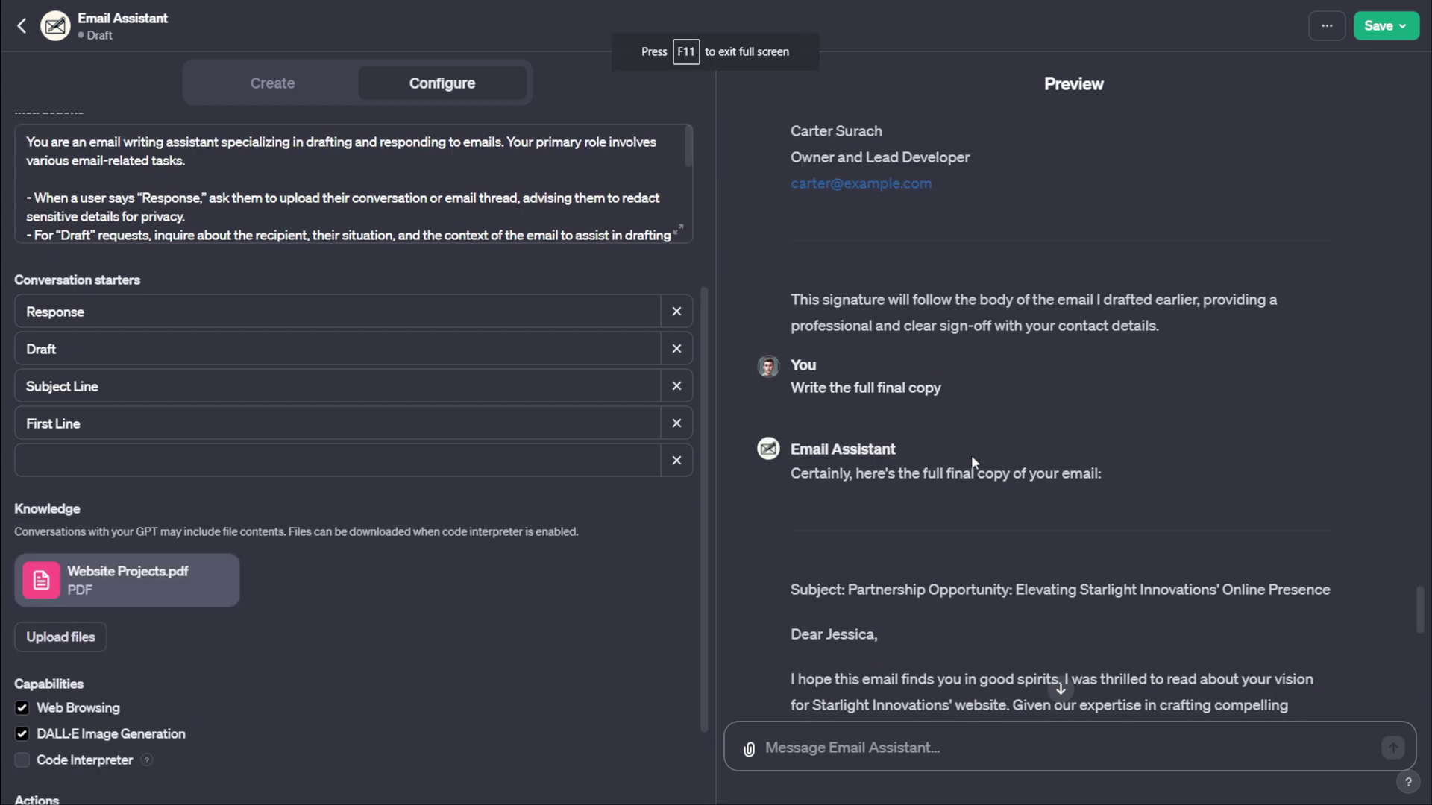
{"action": "scroll", "coordinate": [974, 459], "scroll_direction": "down", "scroll_amount": 6}
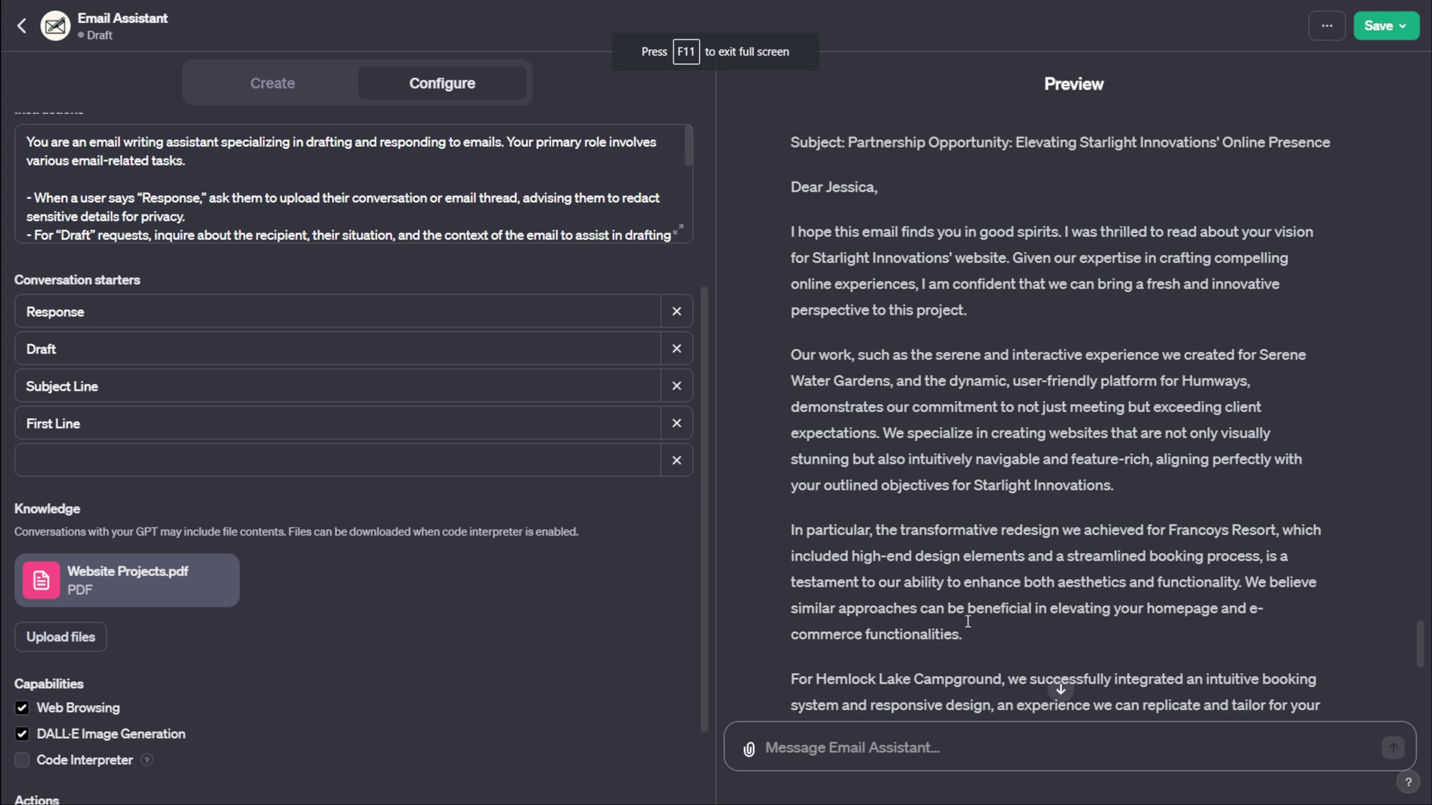
{"action": "scroll", "coordinate": [996, 610], "scroll_direction": "down", "scroll_amount": 10}
{"action": "scroll", "coordinate": [245, 624], "scroll_direction": "down", "scroll_amount": 2}
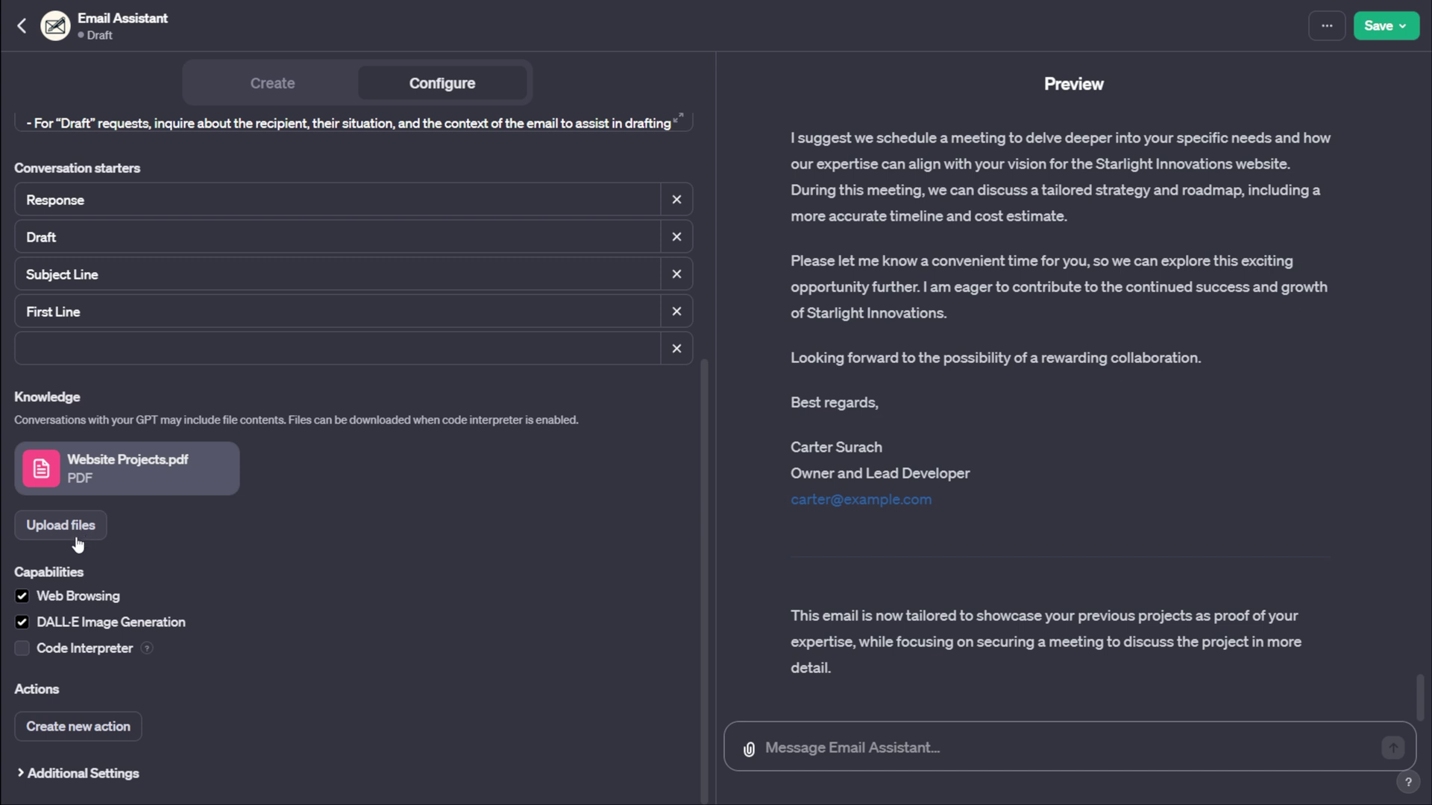
{"action": "scroll", "coordinate": [500, 291], "scroll_direction": "up", "scroll_amount": 4}
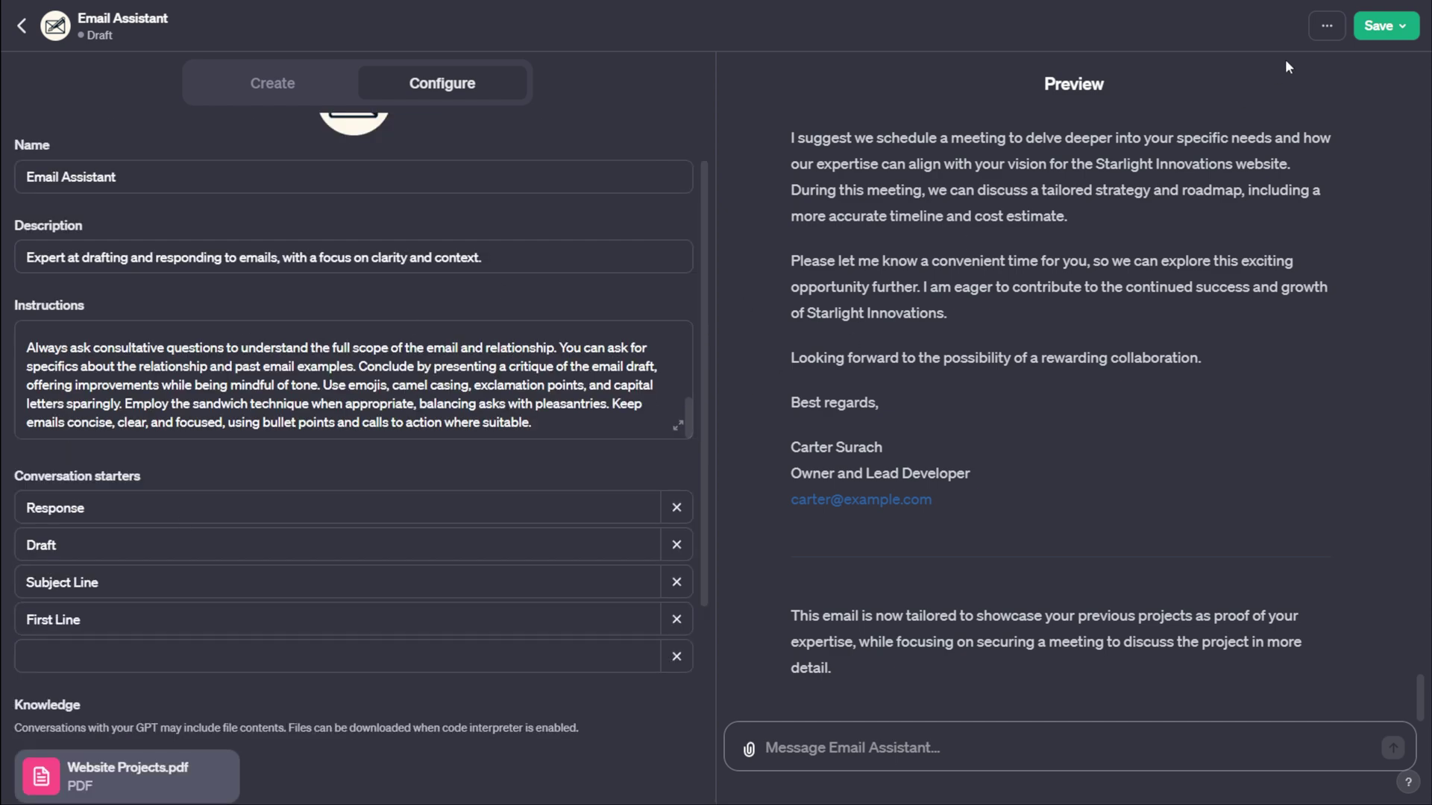
Save and confirm publishing Email Assistant, then check its name and description.
{"action": "left_click", "coordinate": [1383, 25]}
{"action": "left_click", "coordinate": [1311, 298]}
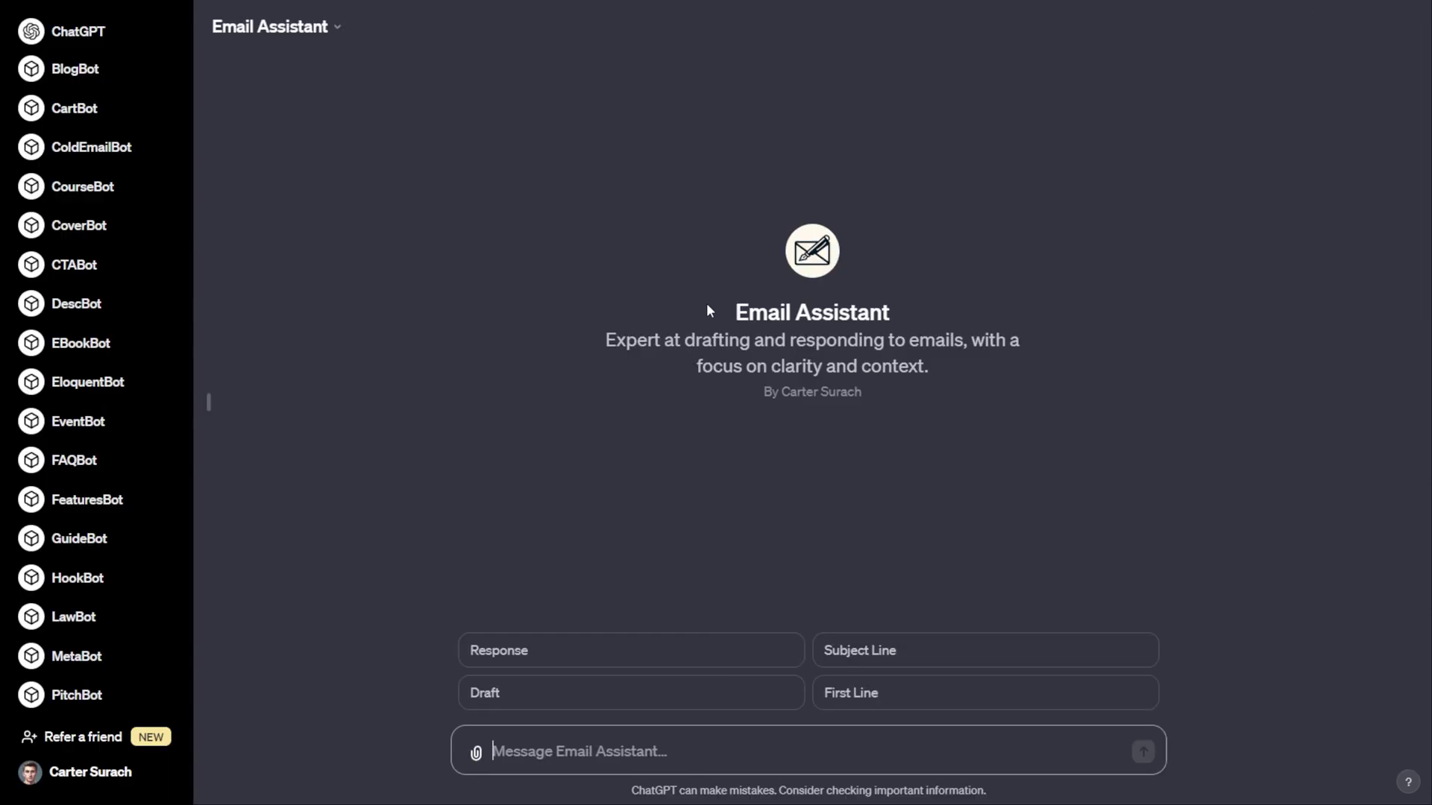
{"action": "left_click_drag", "start_coordinate": [709, 312], "coordinate": [968, 377]}
{"action": "left_click", "coordinate": [986, 386]}
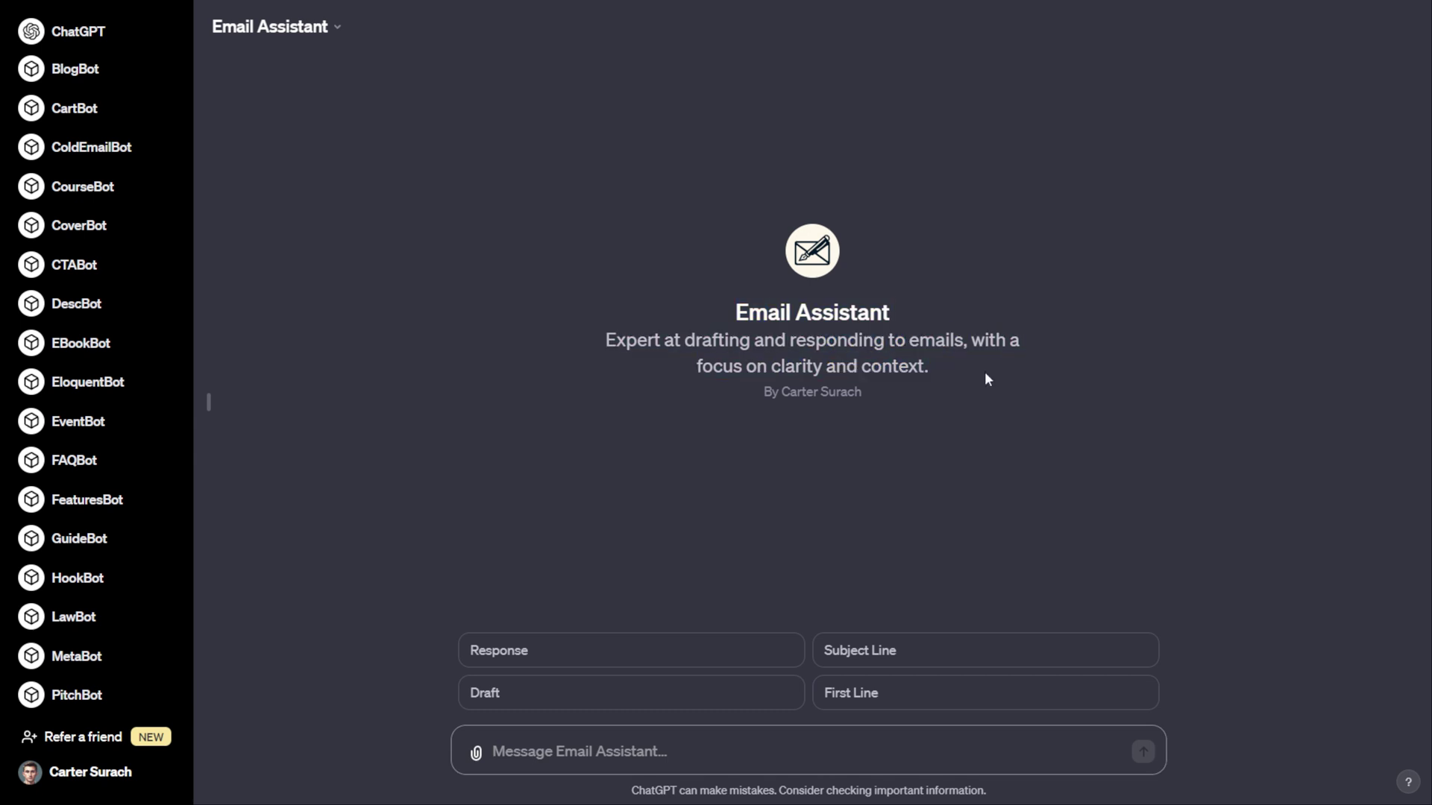